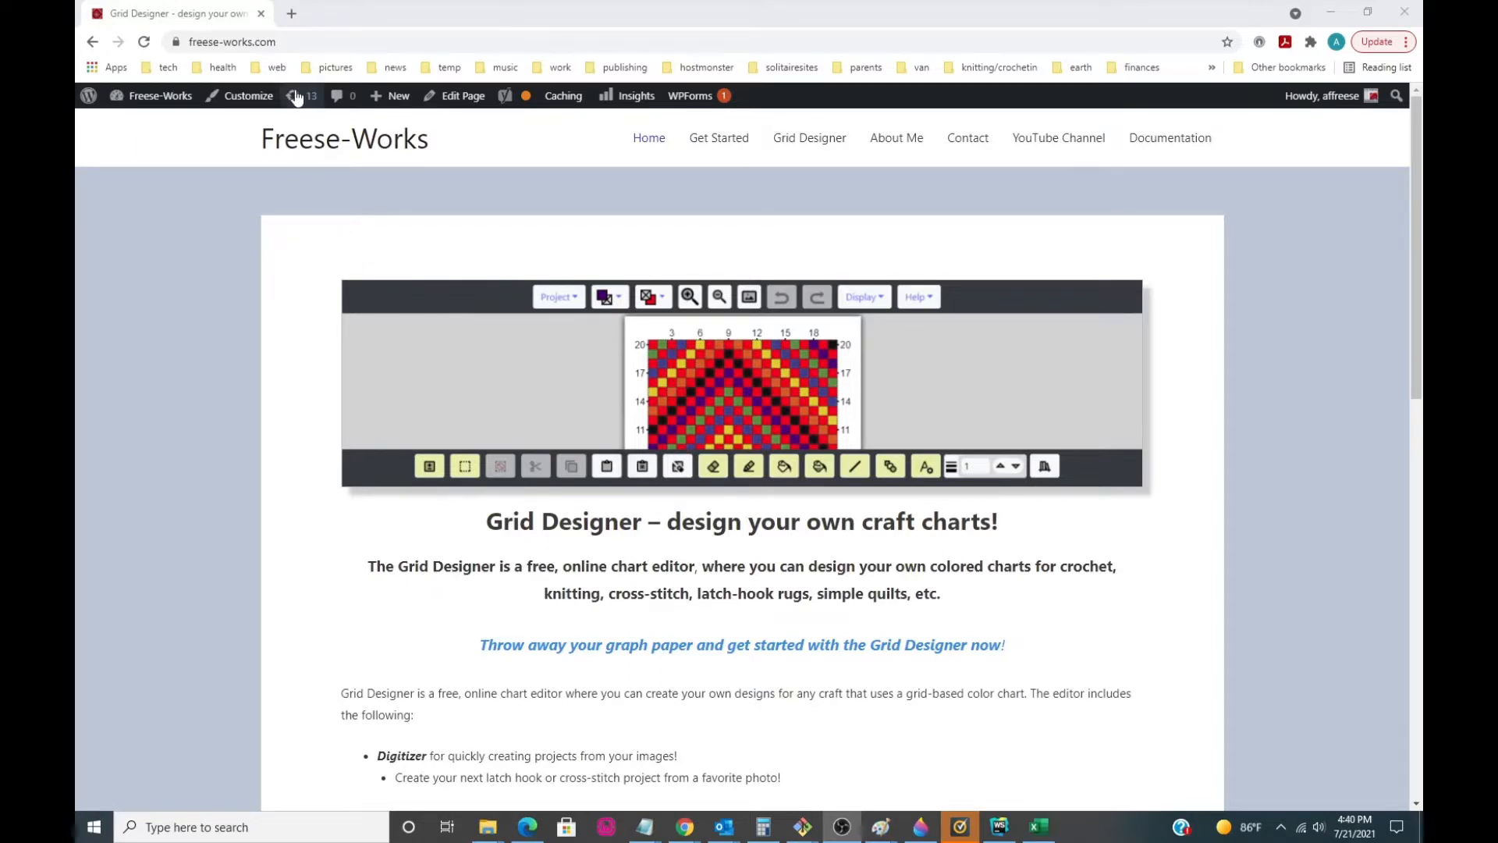
Open the website freese-works.com.
left_click(288, 45)
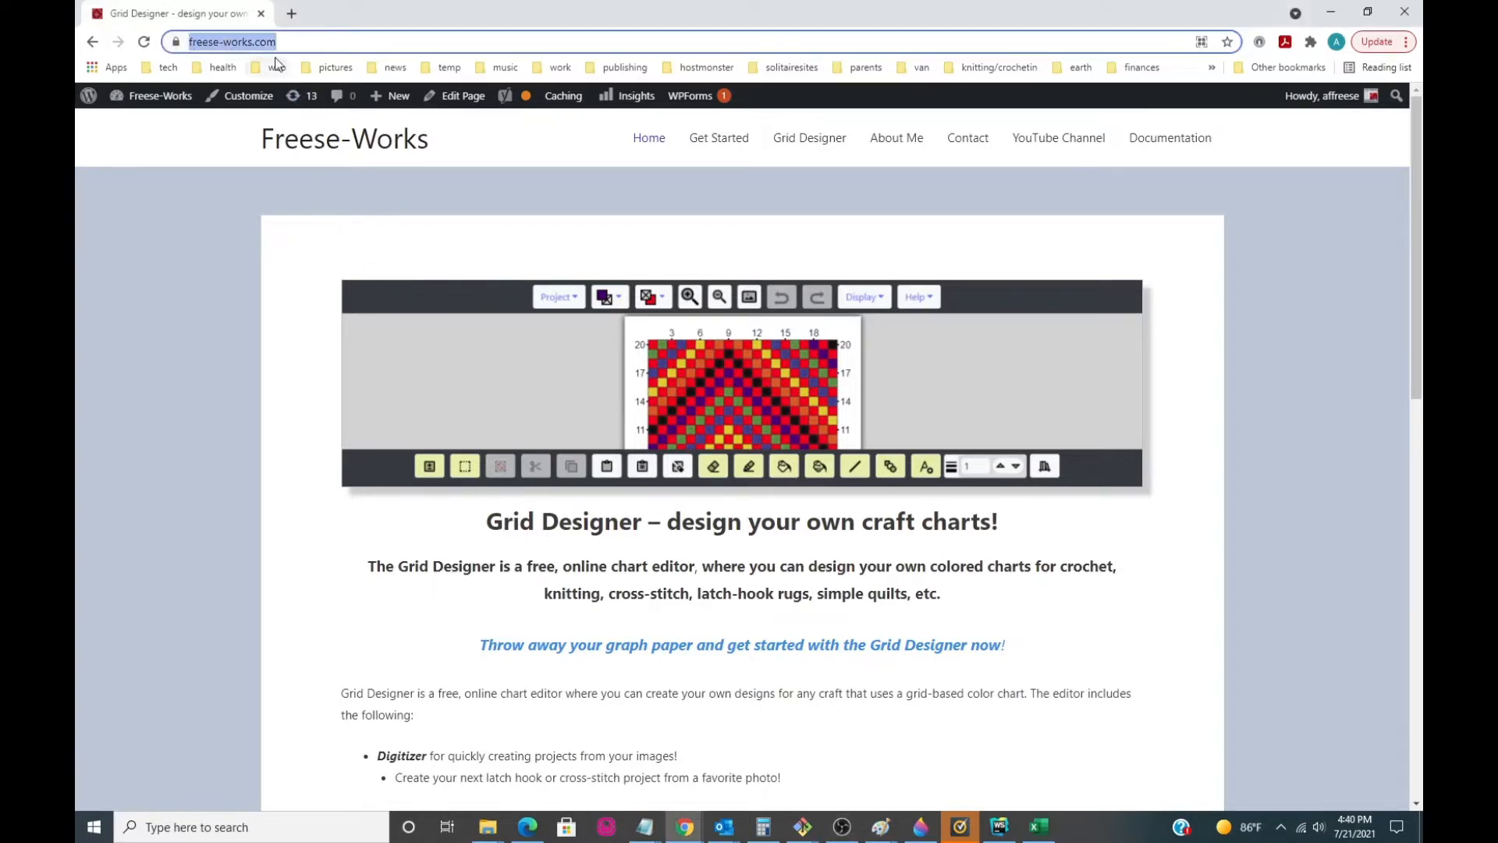
type("free")
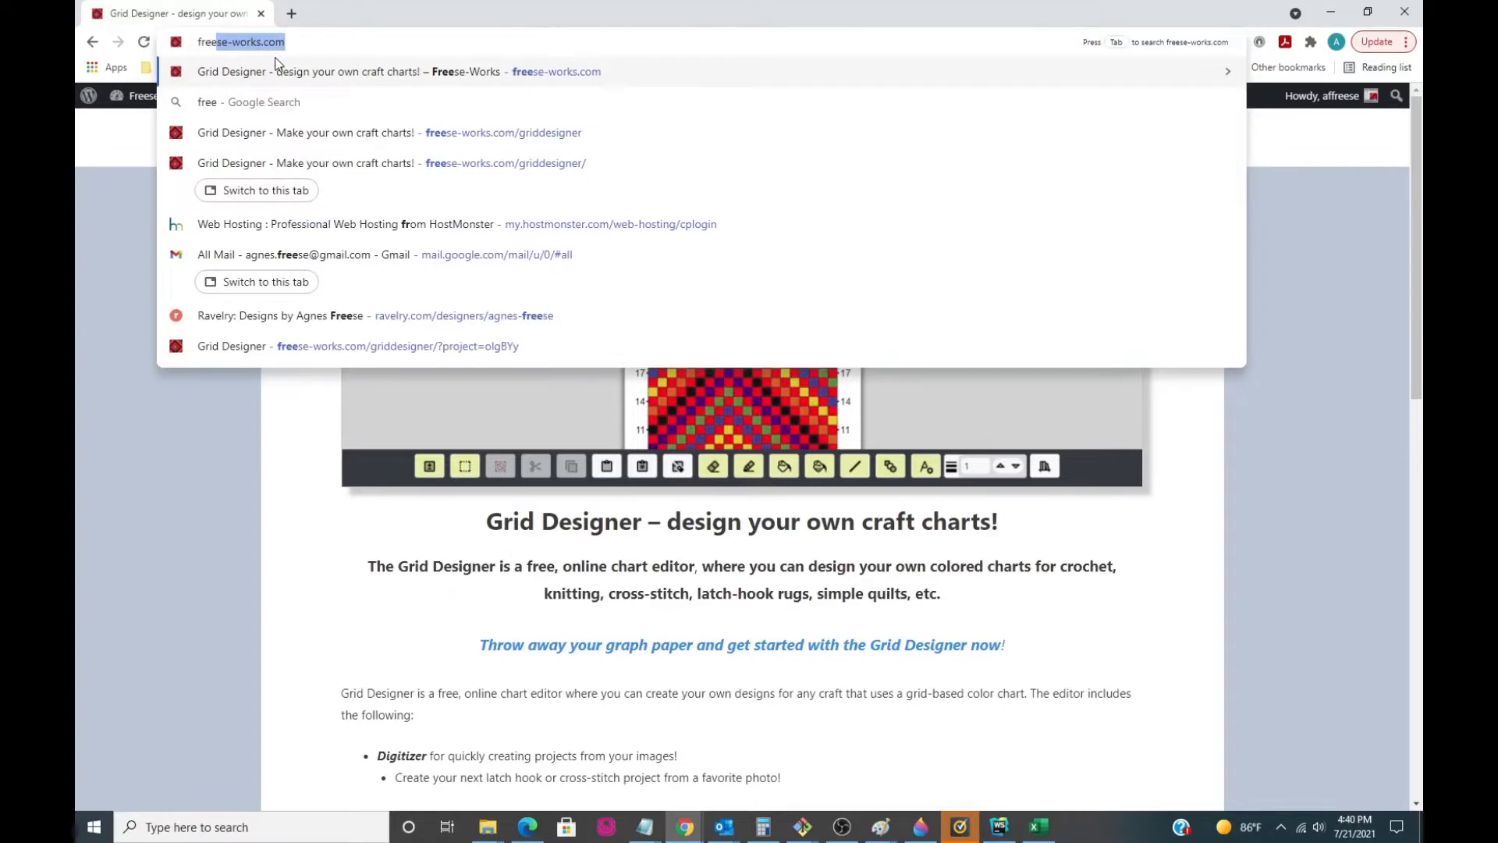
type("se-works.com")
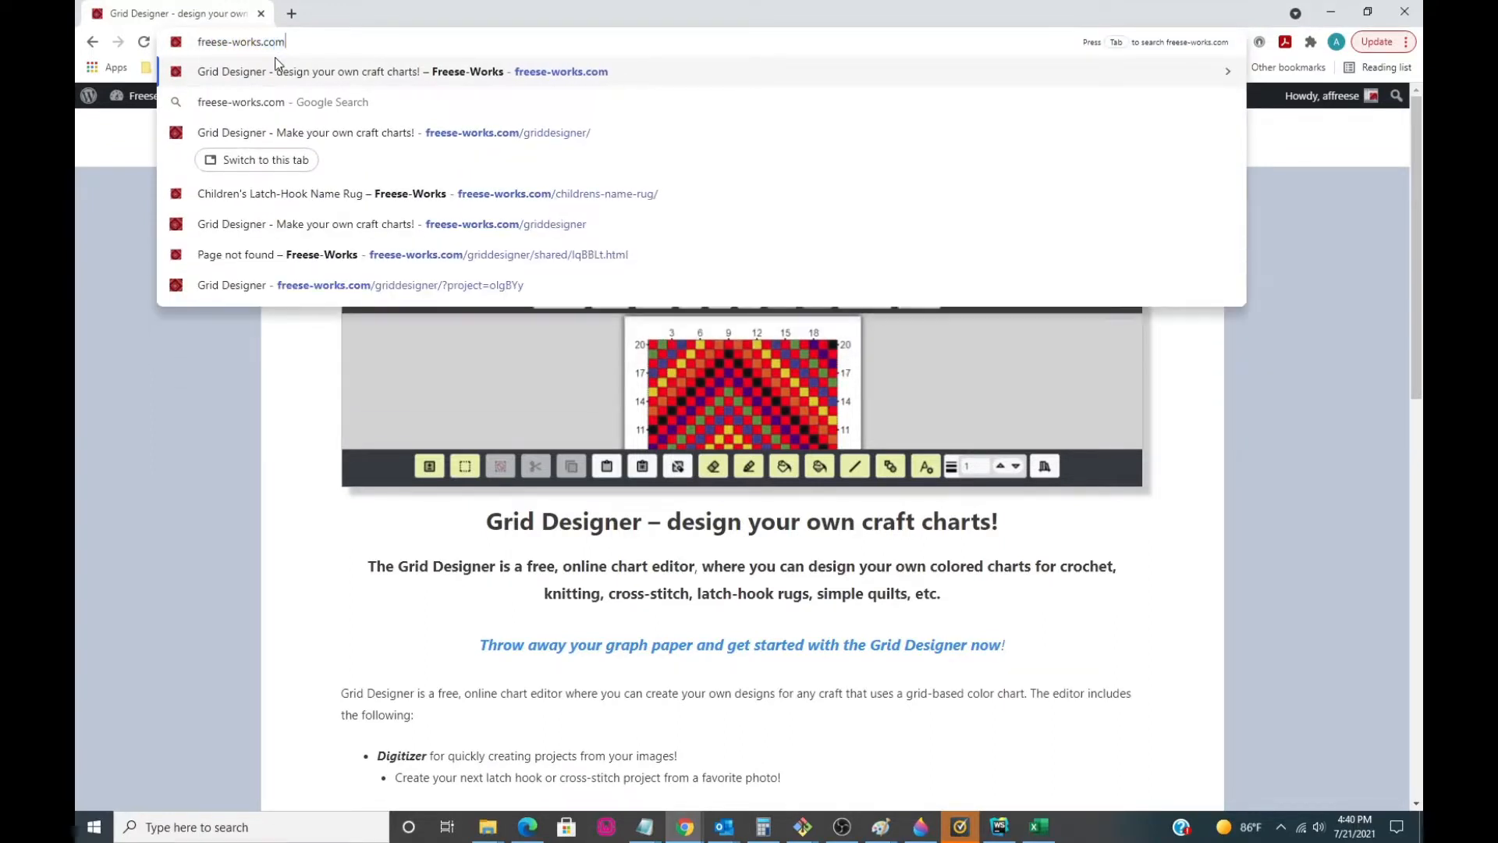
key("Return")
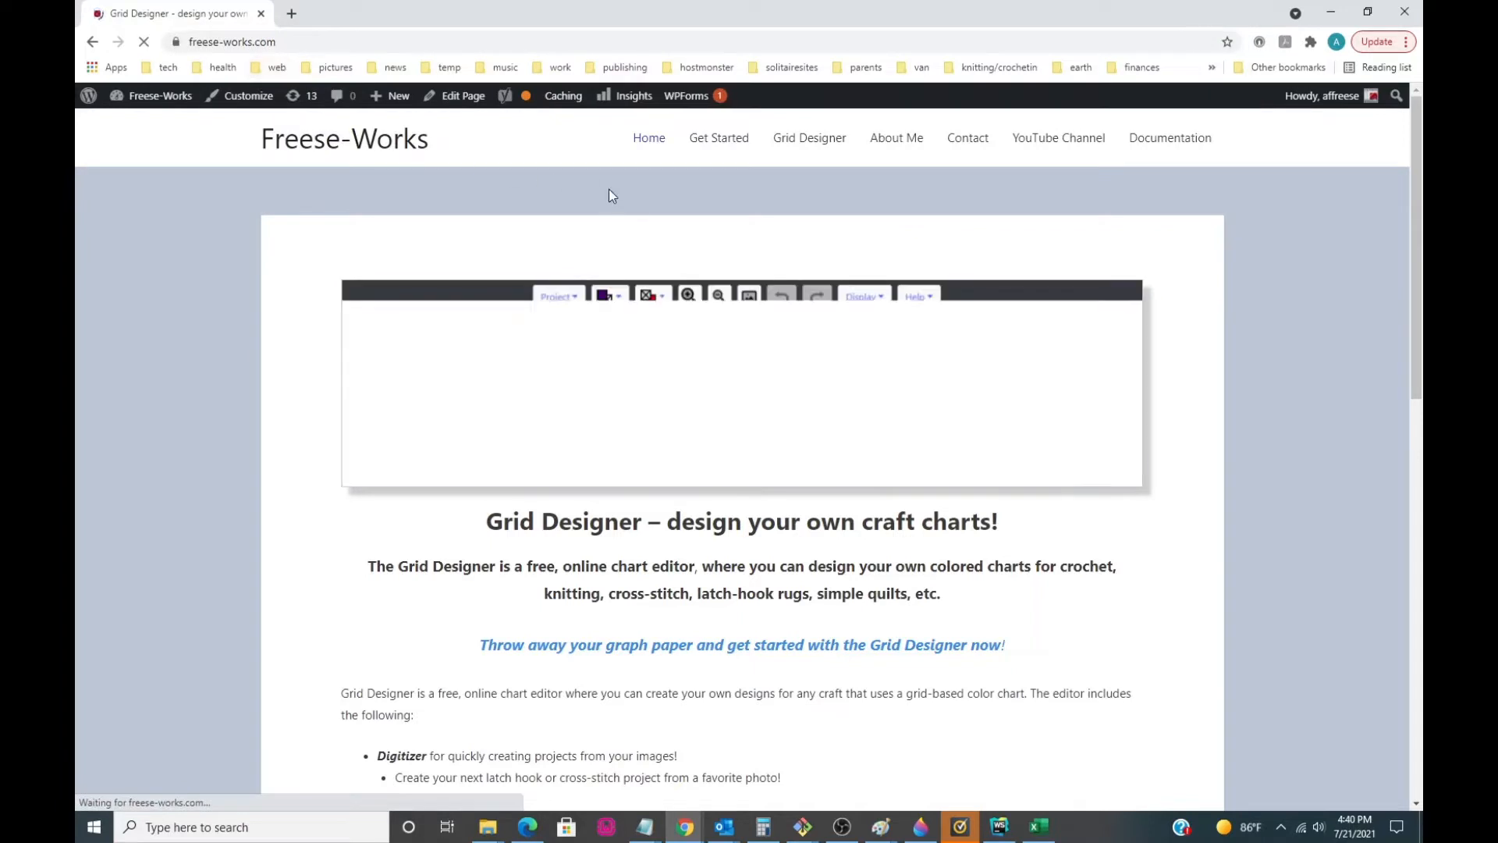
From the Get Started page, search the site for "name rug" and open the Children's Latch-Hook Name Rug post.
left_click(722, 147)
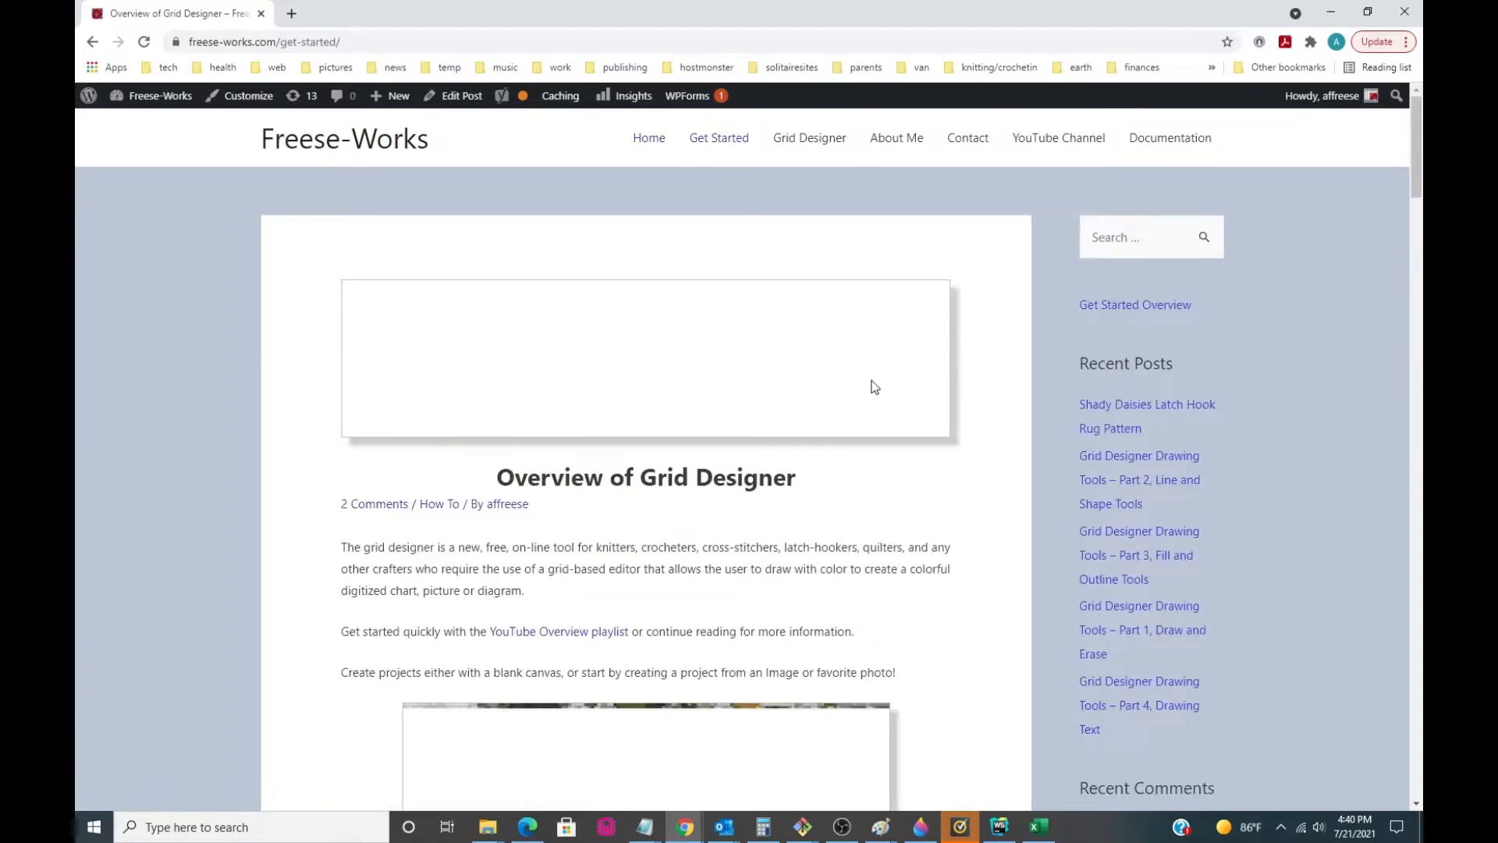
left_click(1097, 241)
type("name rug")
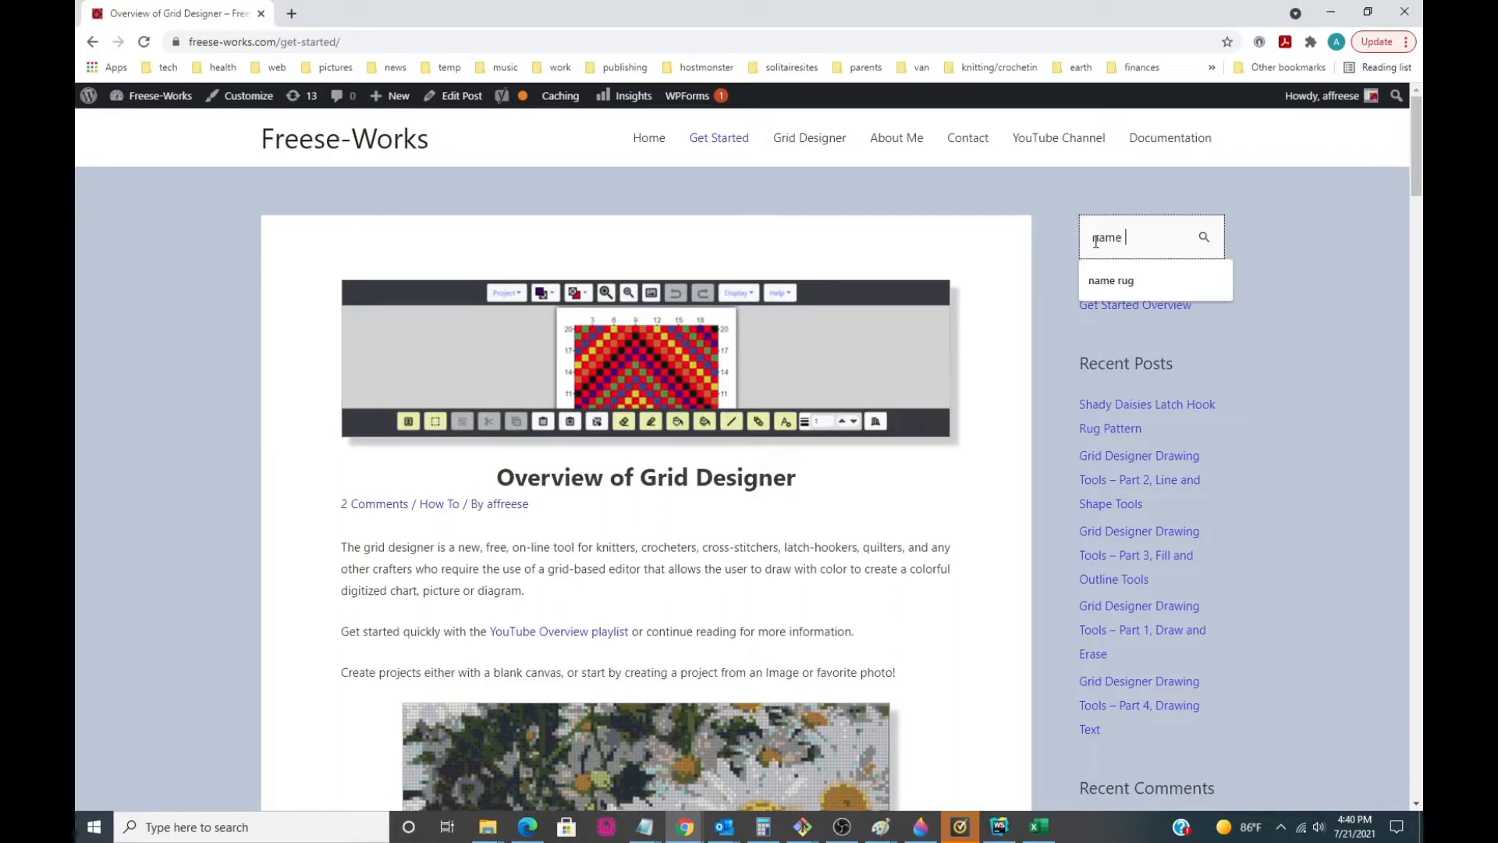
key("Return")
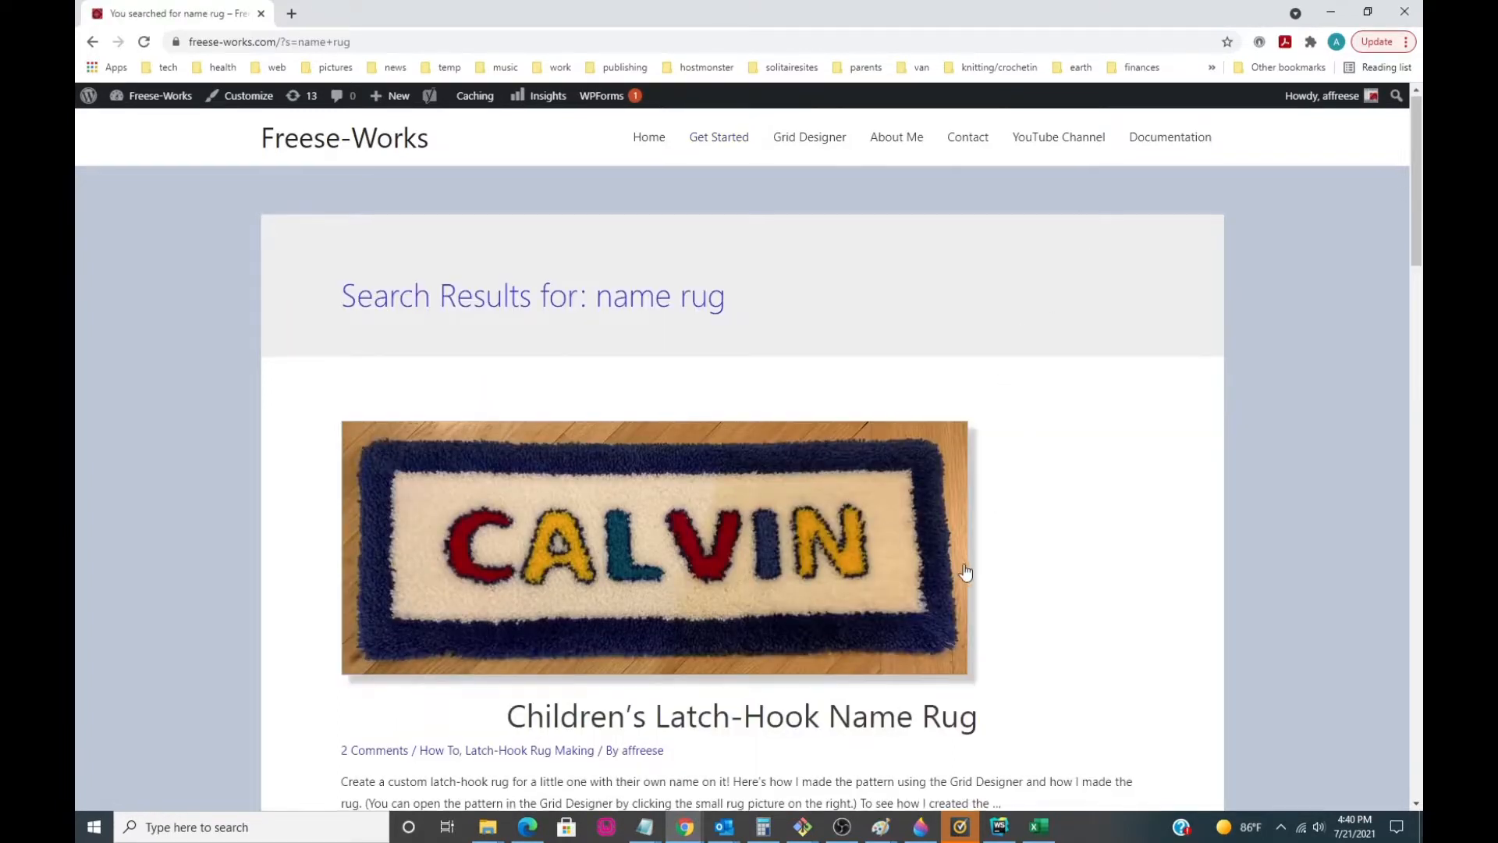
scroll(967, 569, "down", 2)
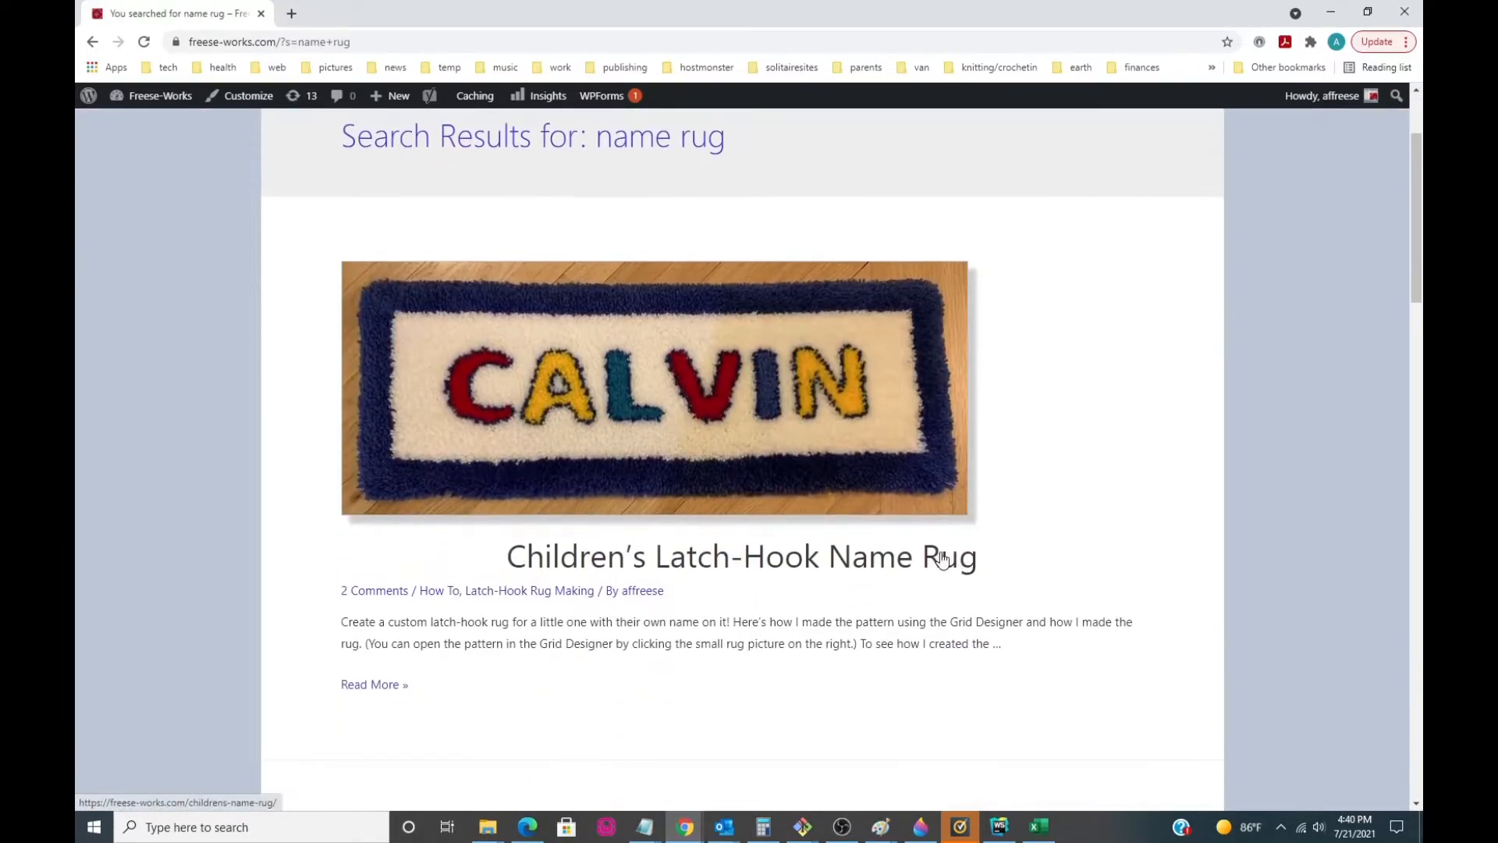
left_click(642, 428)
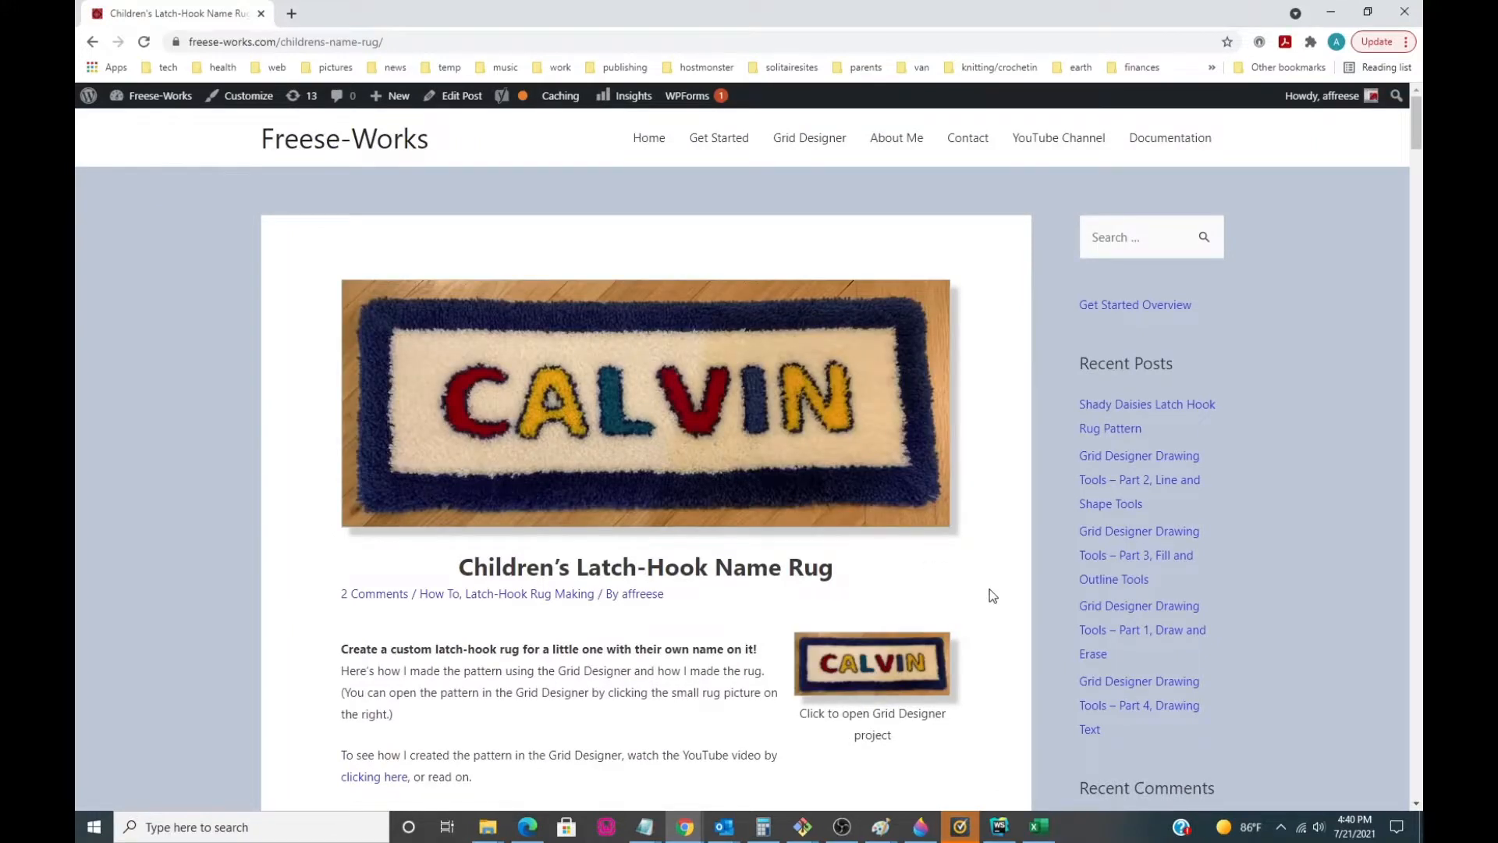
Open the shared Grid Designer project from the post's small rug picture and load a copy of it.
scroll(992, 597, "down", 3)
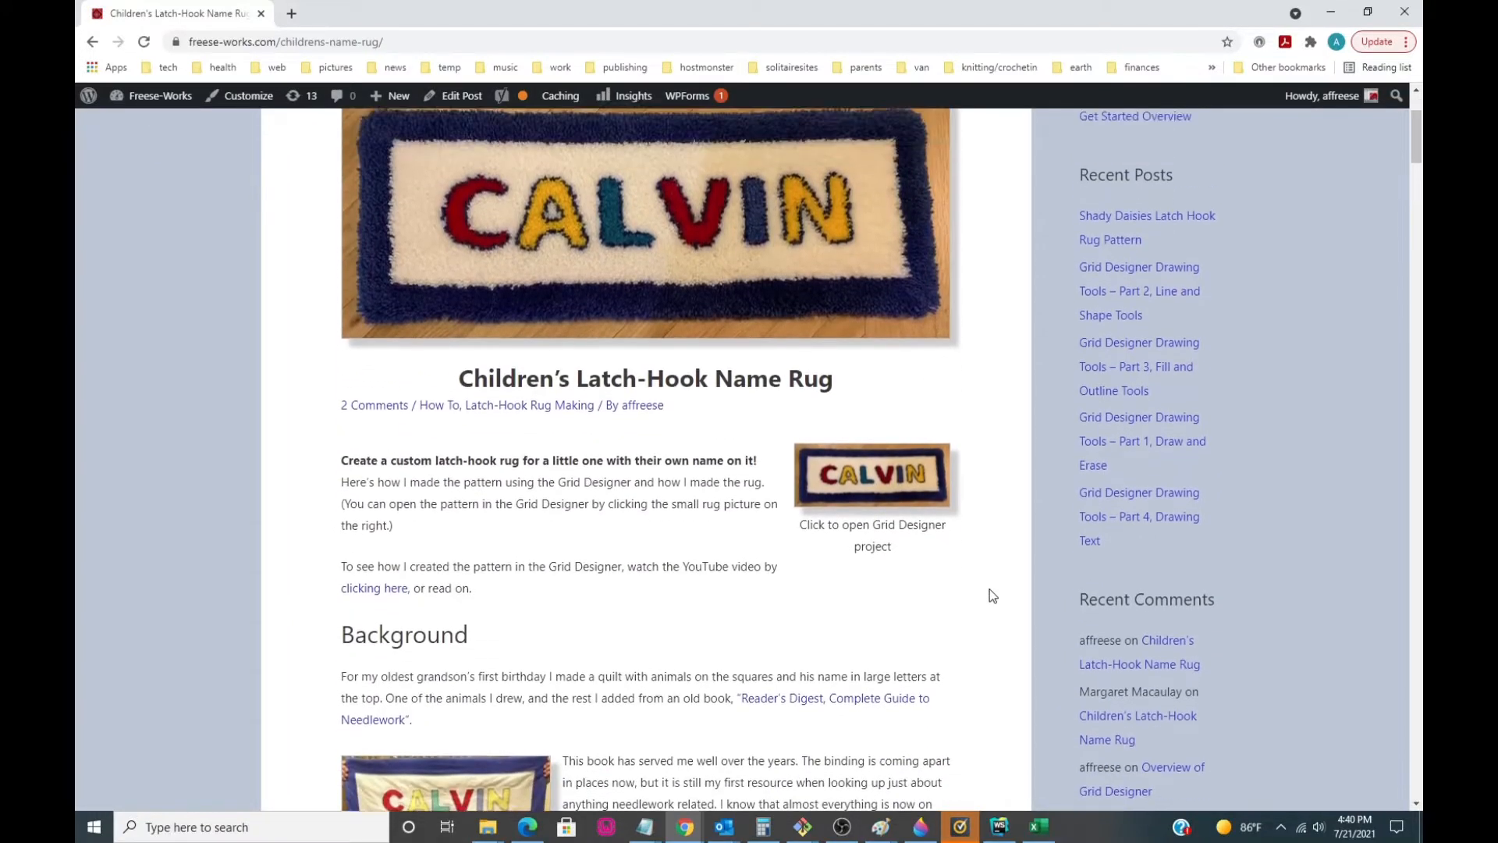
scroll(992, 597, "up", 2)
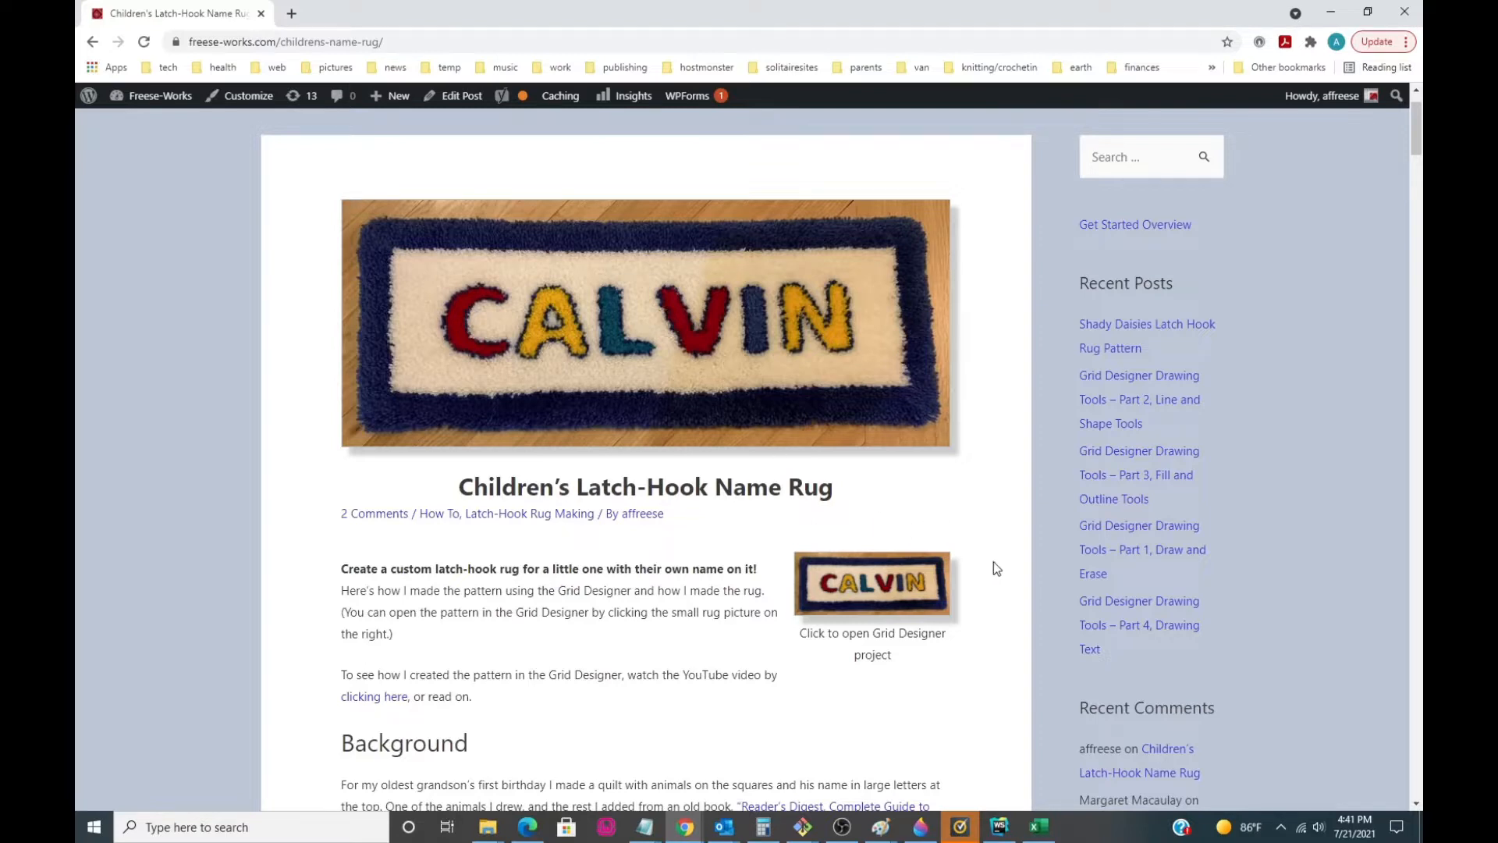
left_click(867, 591)
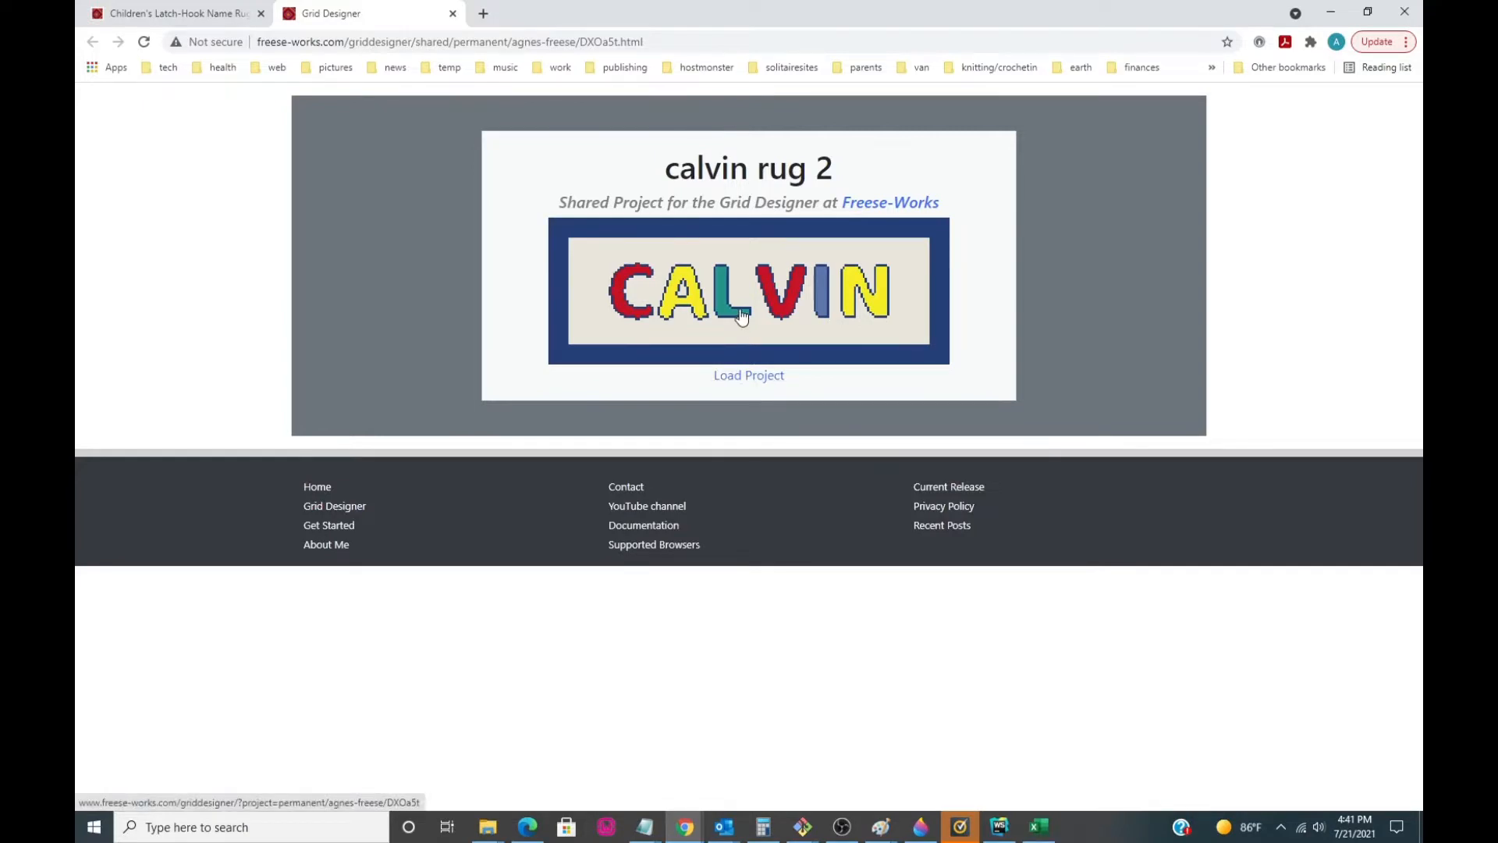
left_click(749, 377)
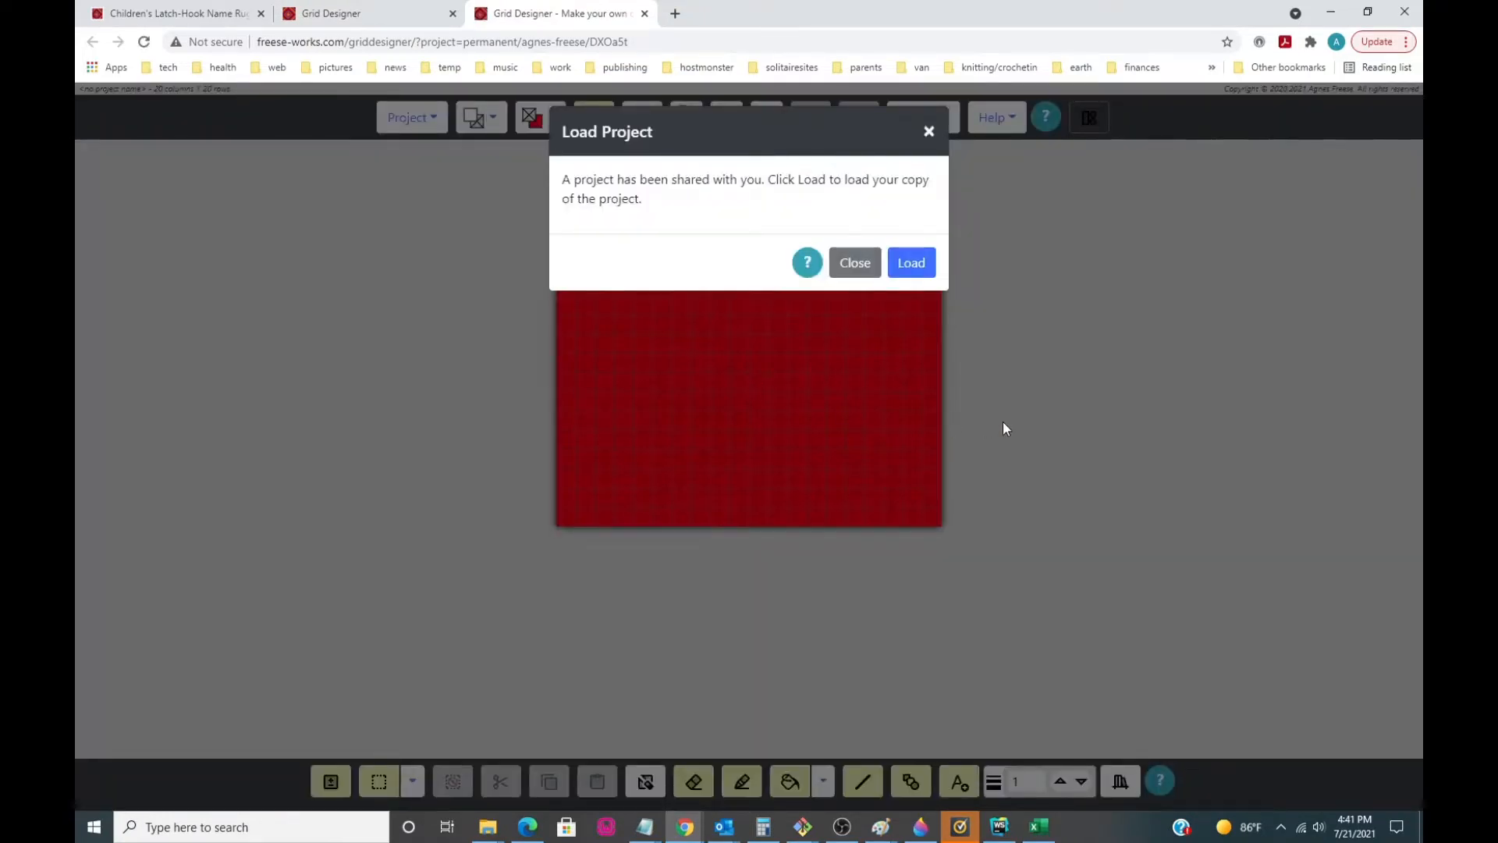
left_click(912, 266)
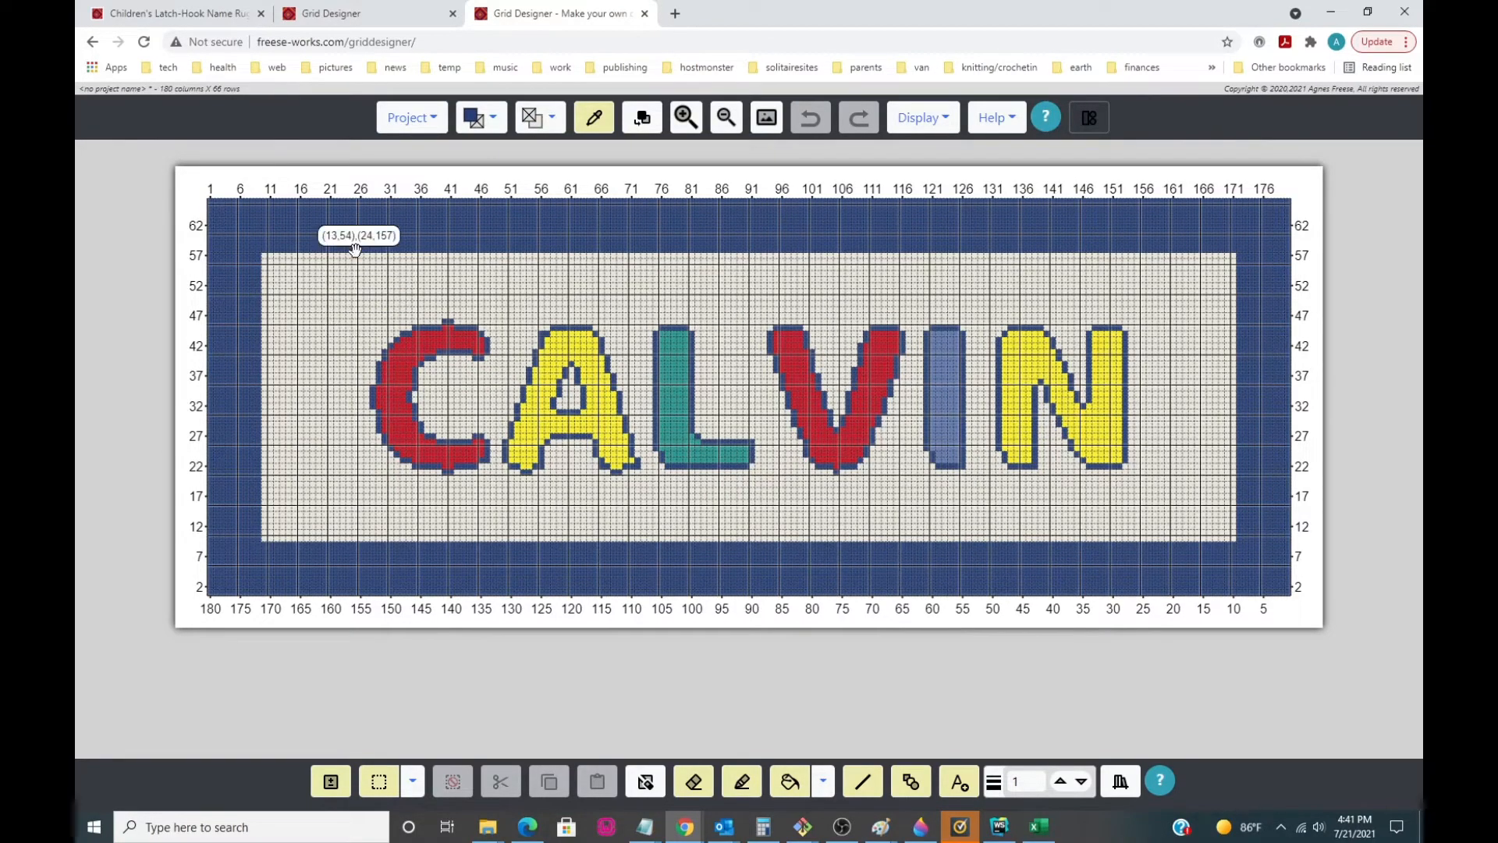
Review the project information, including grid size, finished size, palette and the list of colors used.
left_click(412, 126)
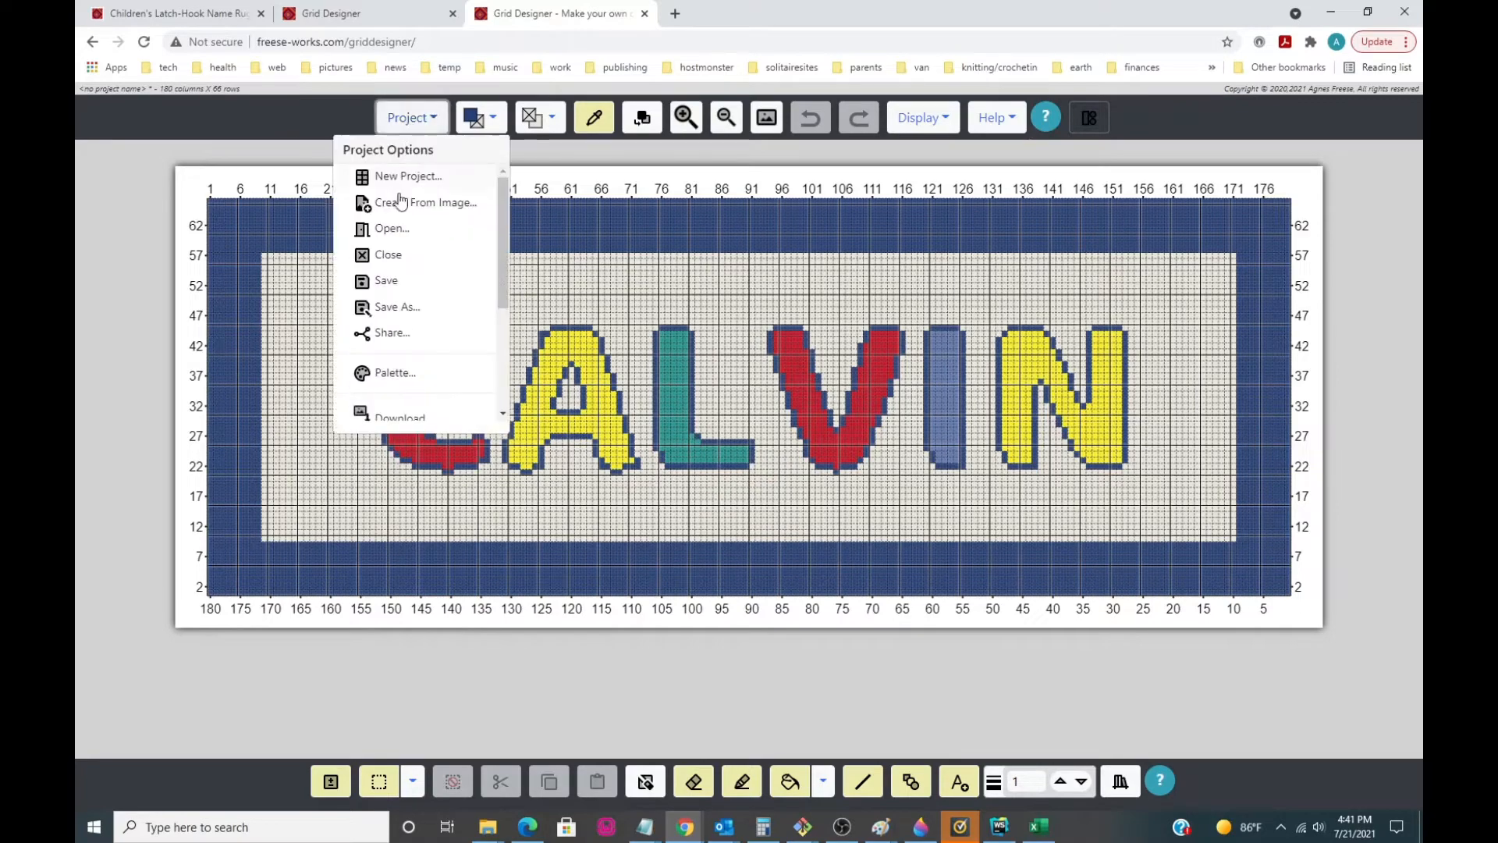
scroll(421, 348, "down", 2)
scroll(422, 353, "down", 1)
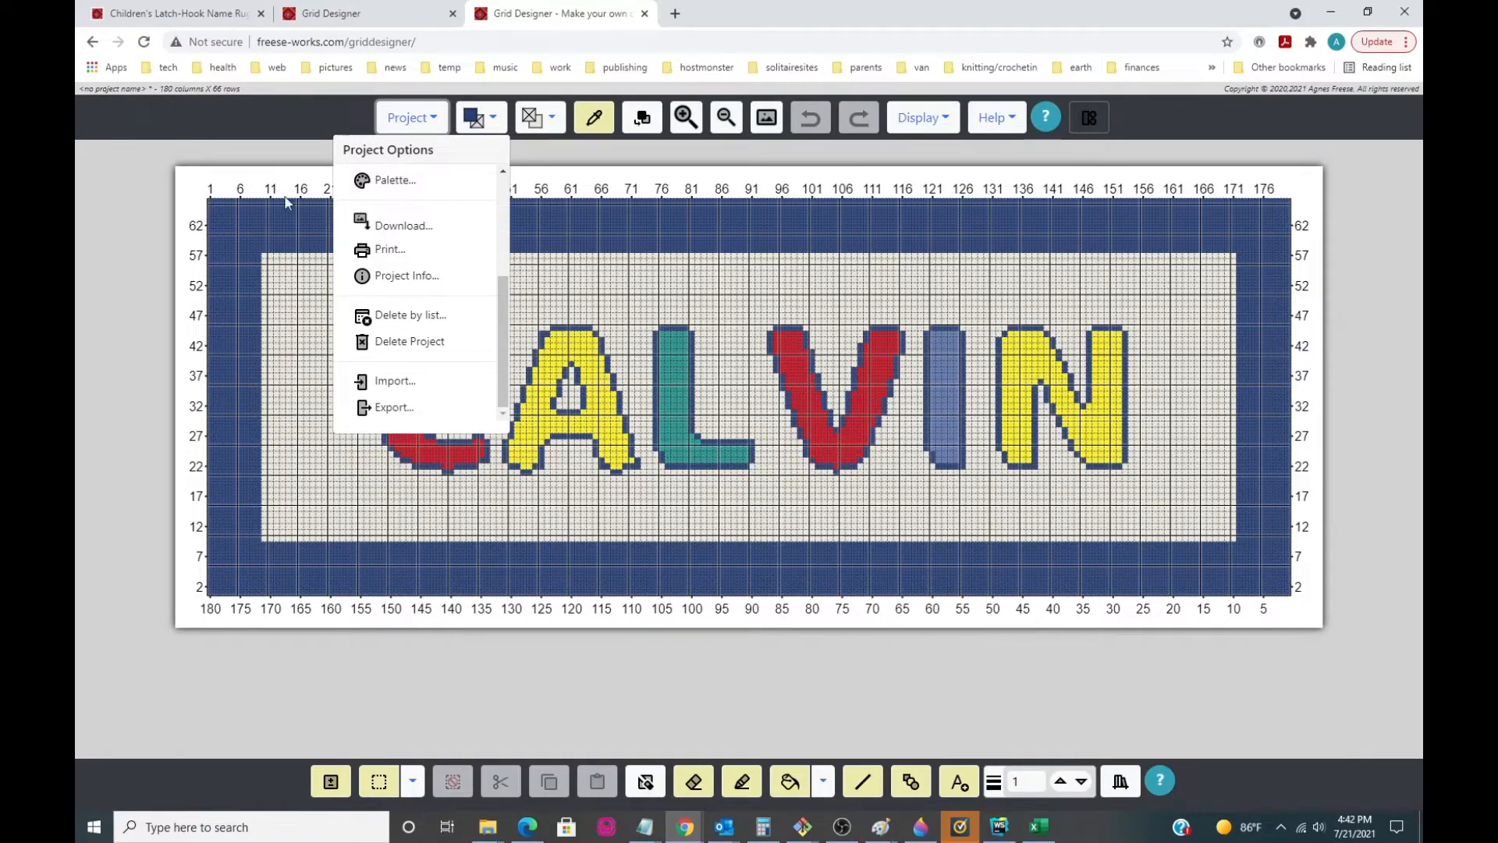
left_click(388, 277)
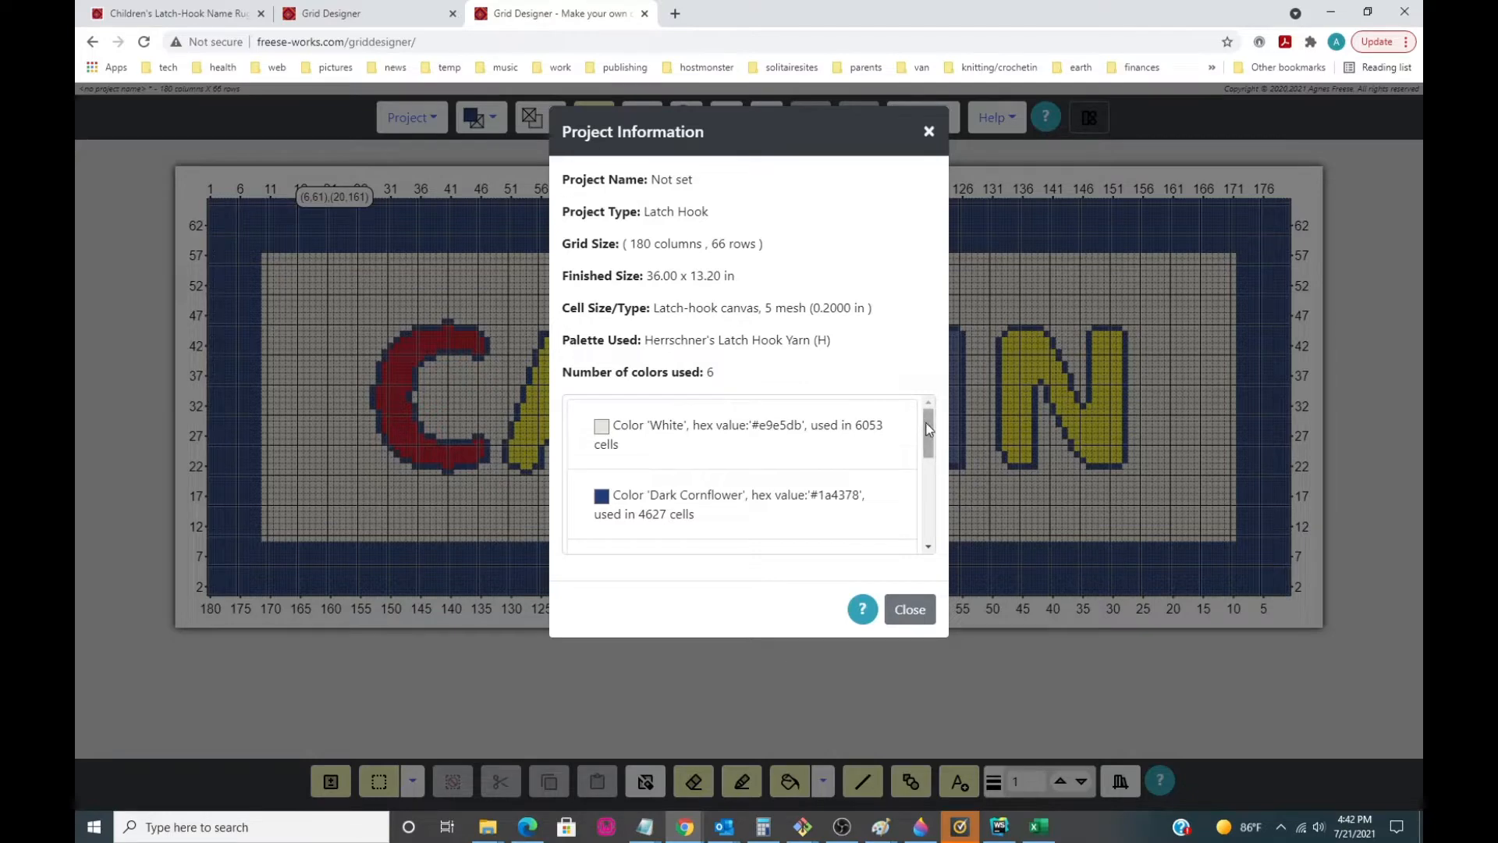
mouse_move(928, 428)
left_mouse_down()
mouse_move(929, 510)
mouse_move(928, 428)
left_mouse_up()
mouse_move(936, 434)
left_mouse_down()
mouse_move(933, 549)
mouse_move(933, 433)
left_mouse_up()
left_click(910, 610)
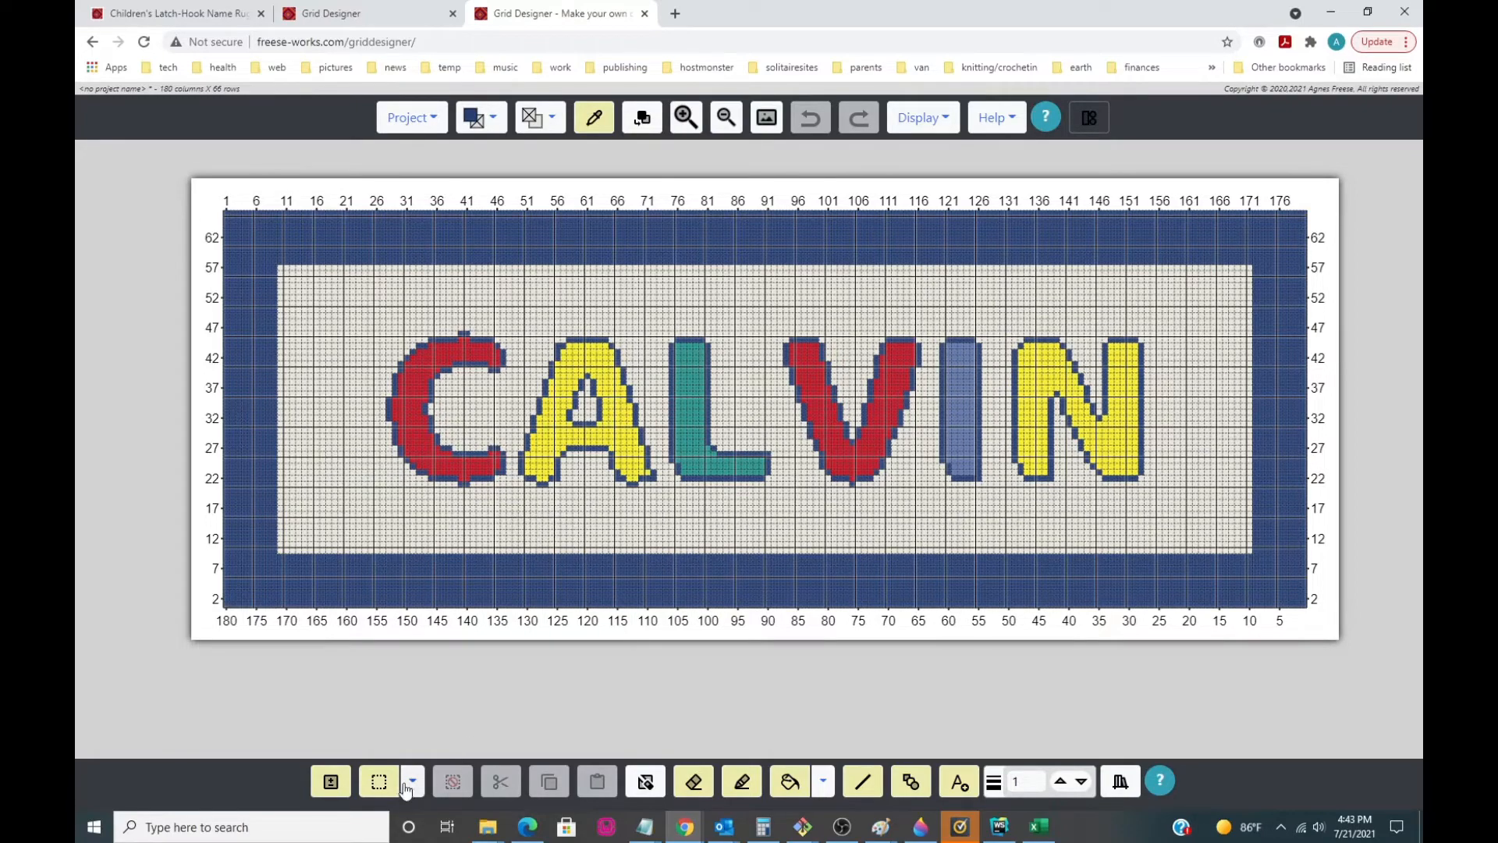
Box-select the existing name, about columns 22 to 159 and rows 19 to 50, and clear it to the background, dismissing the selection tip permanently.
left_click(383, 782)
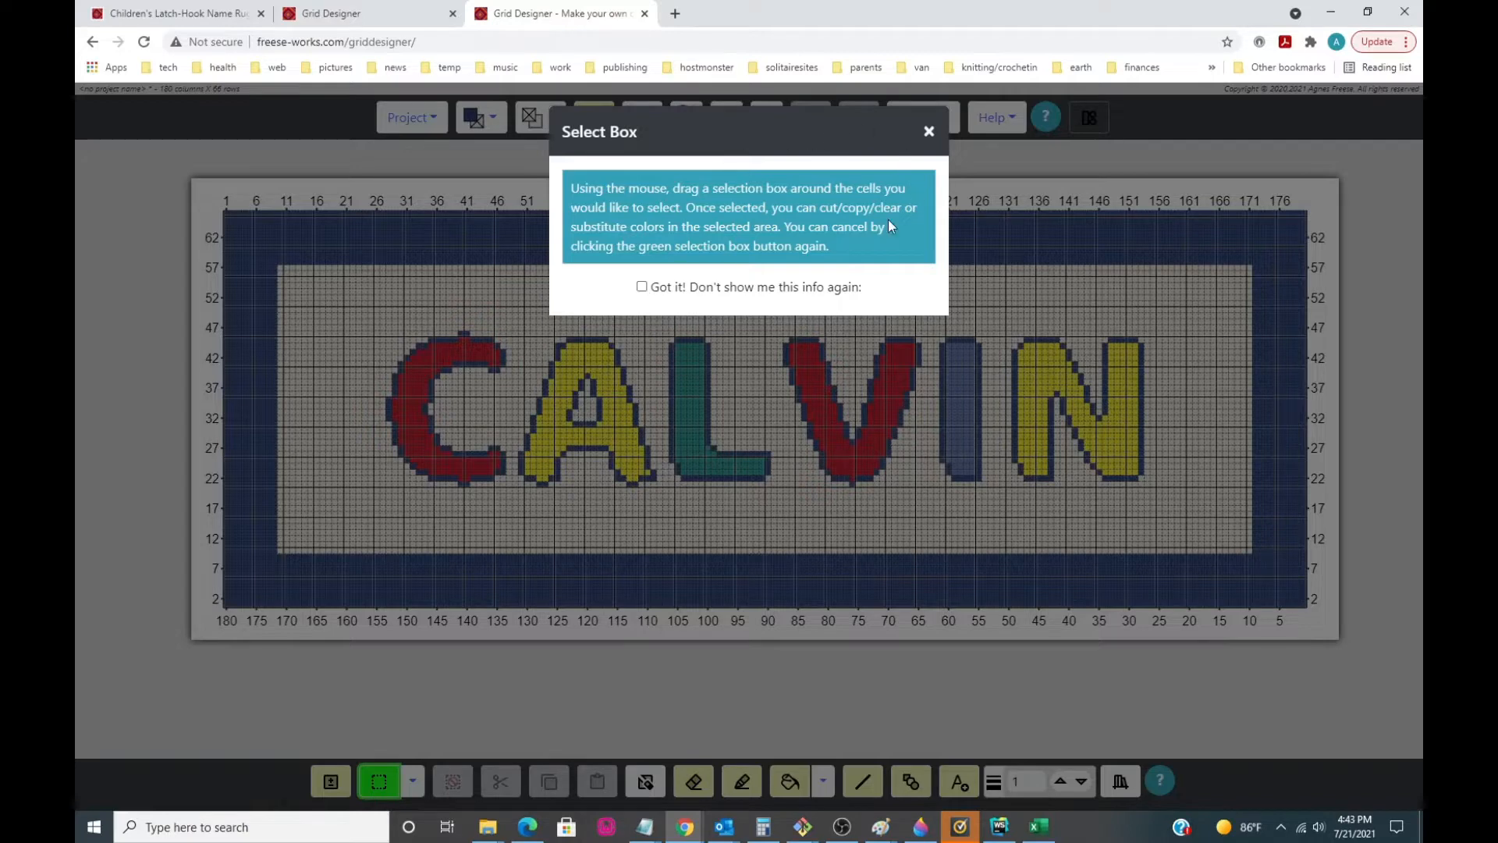
left_click(642, 287)
left_click(929, 131)
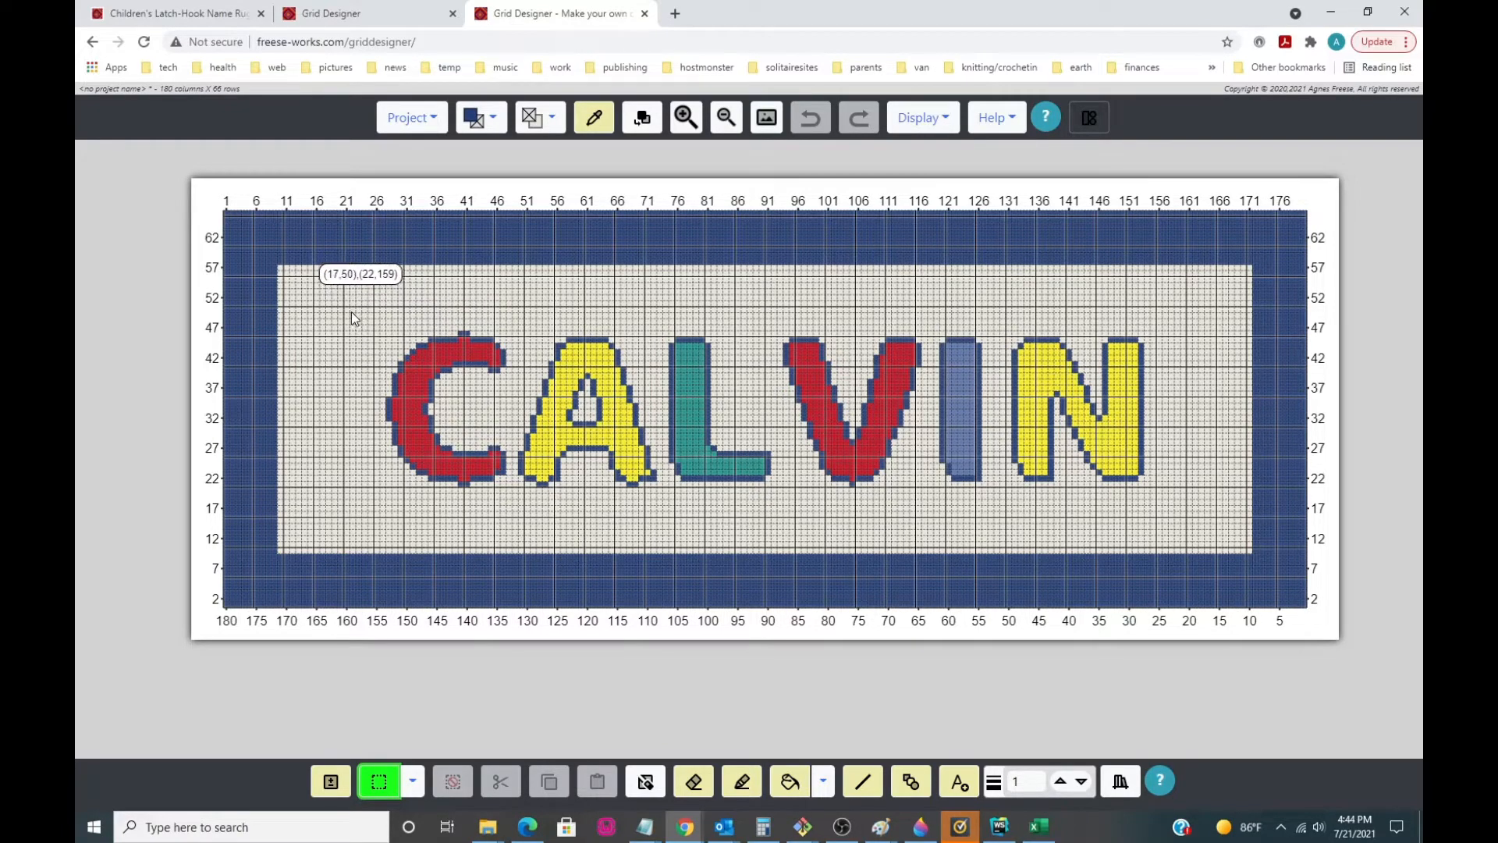
left_click_drag(351, 312, 1180, 502)
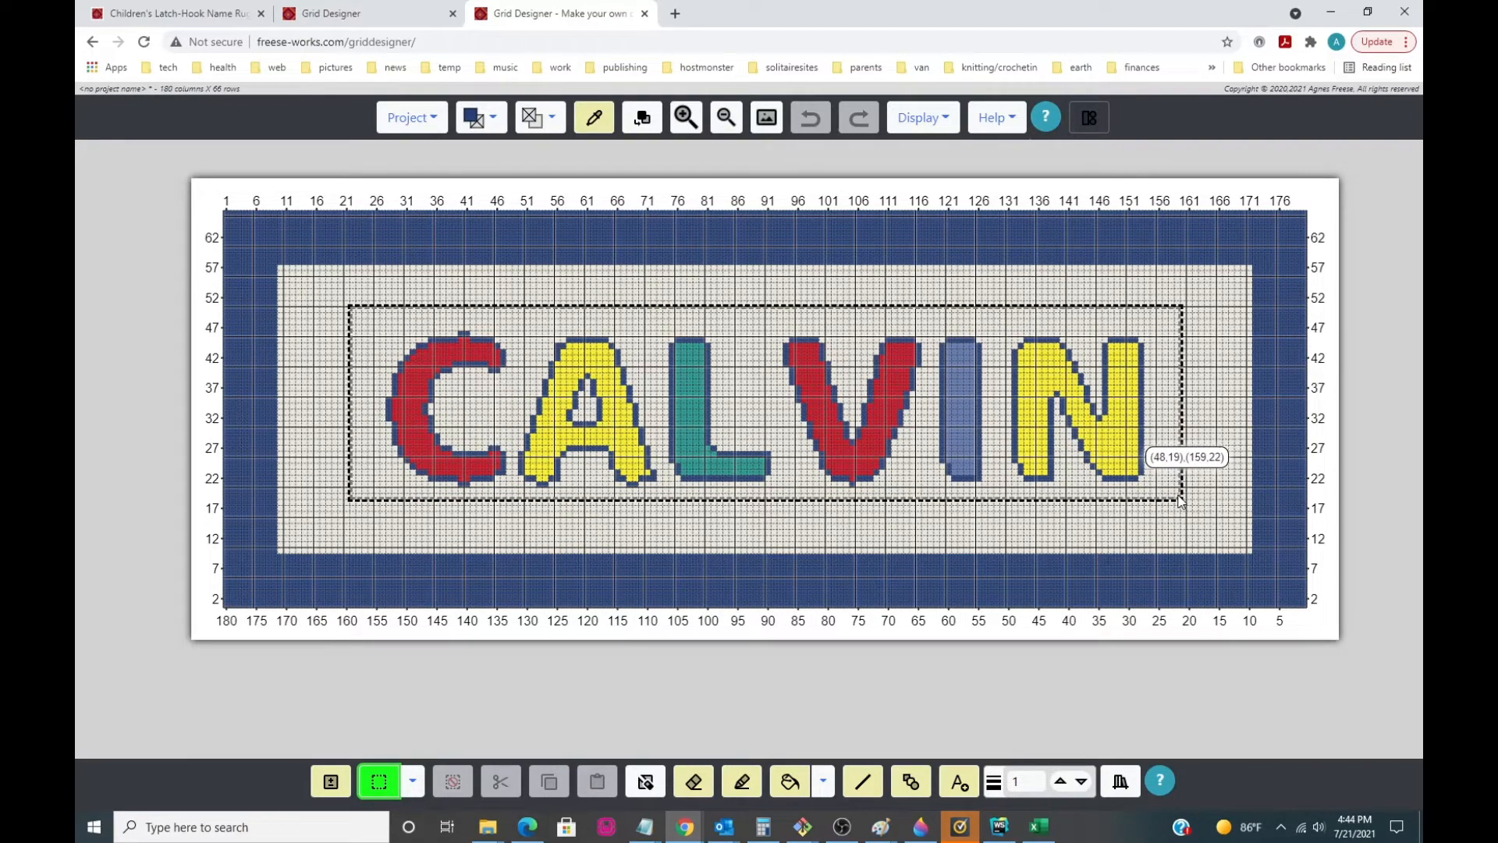
left_click_drag(1180, 502, 1180, 501)
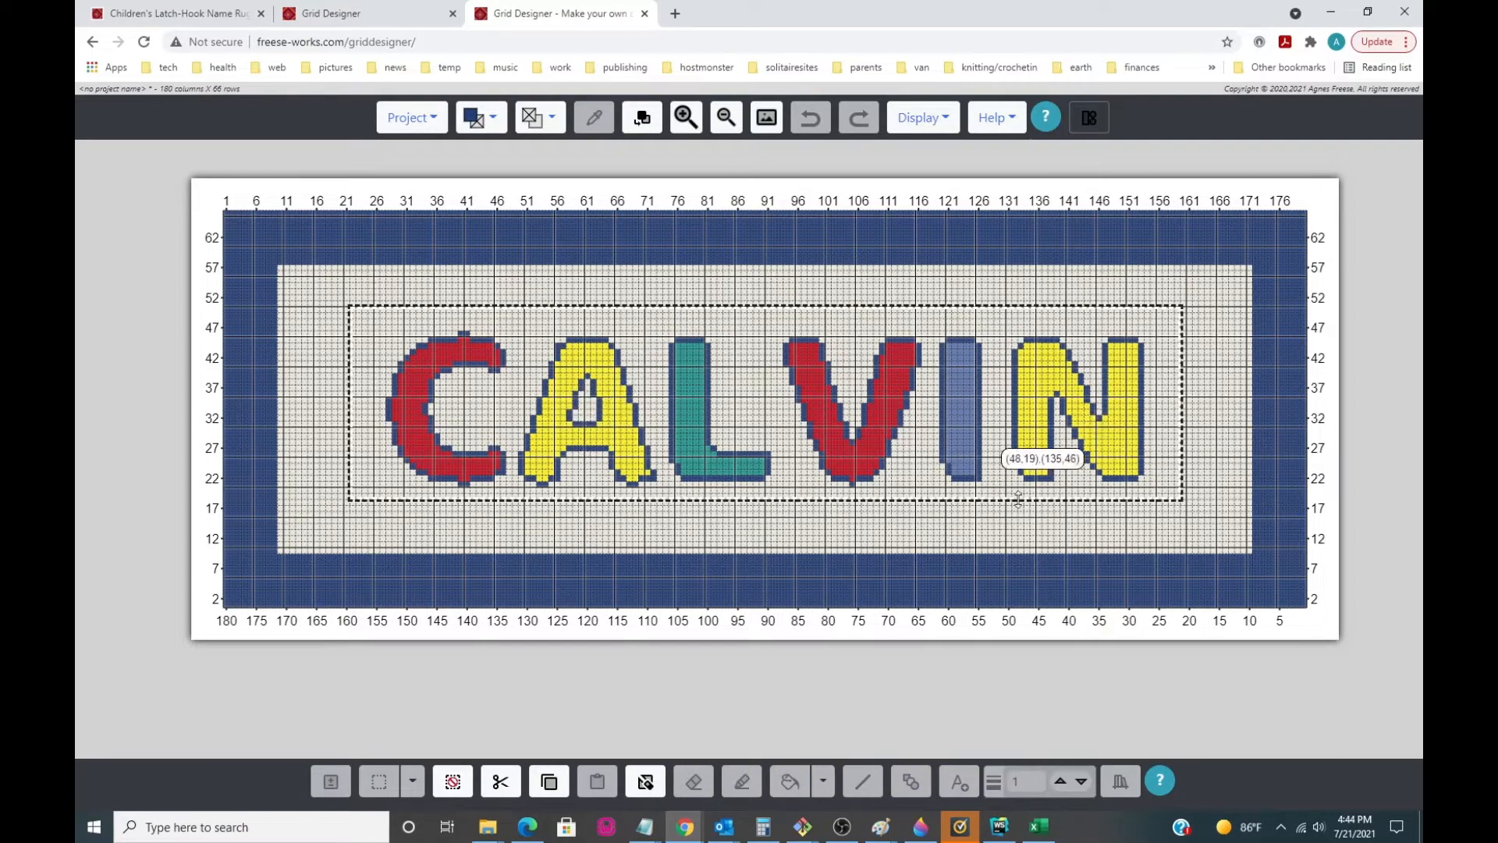
left_click(644, 783)
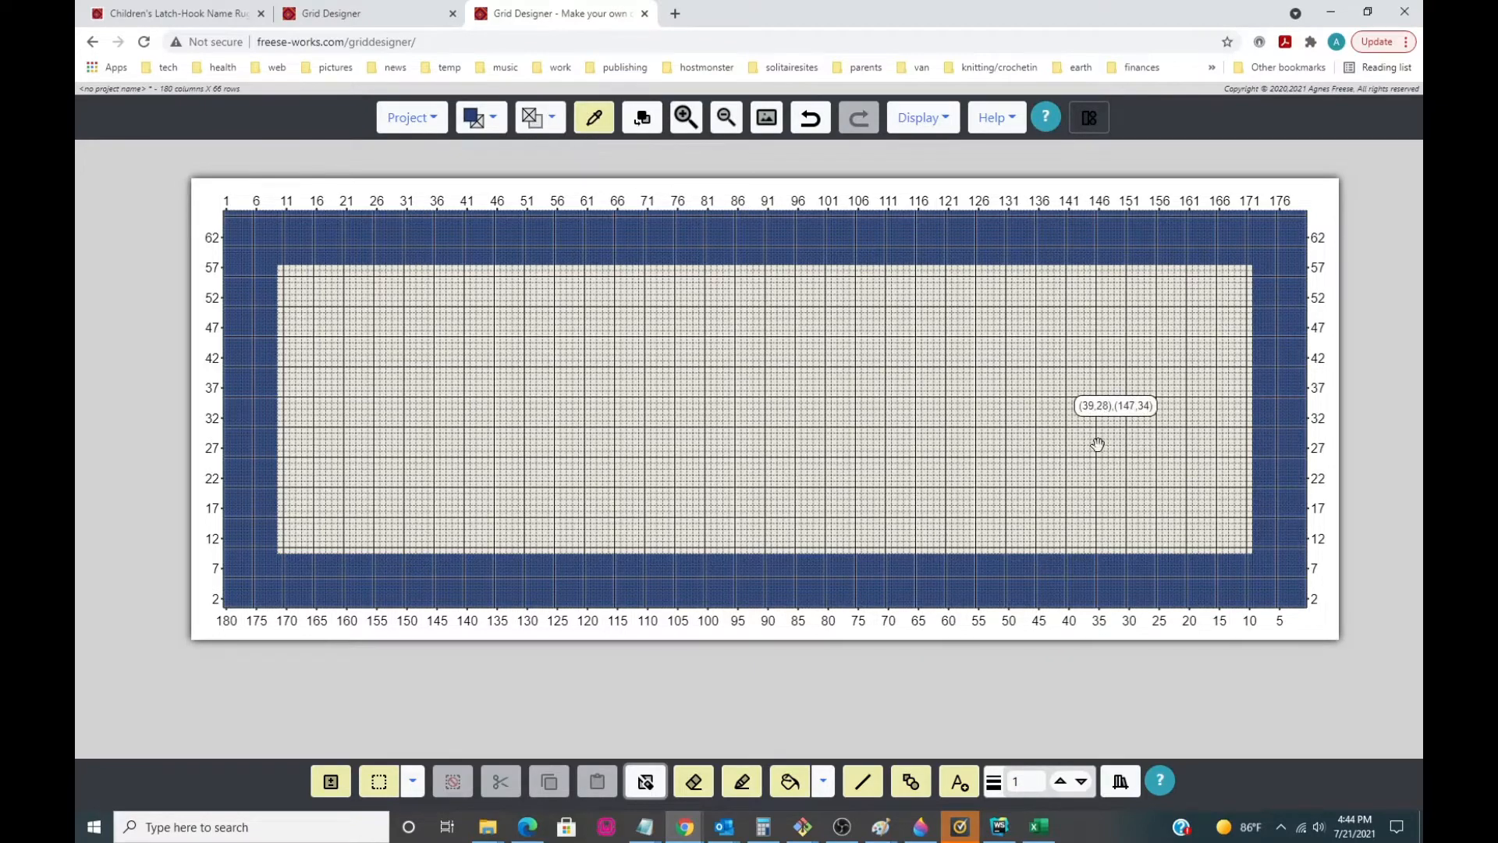
Add the text MAX in the white area, starting at about column 32, row 50, with the Draw Text tip permanently dismissed.
left_click(952, 792)
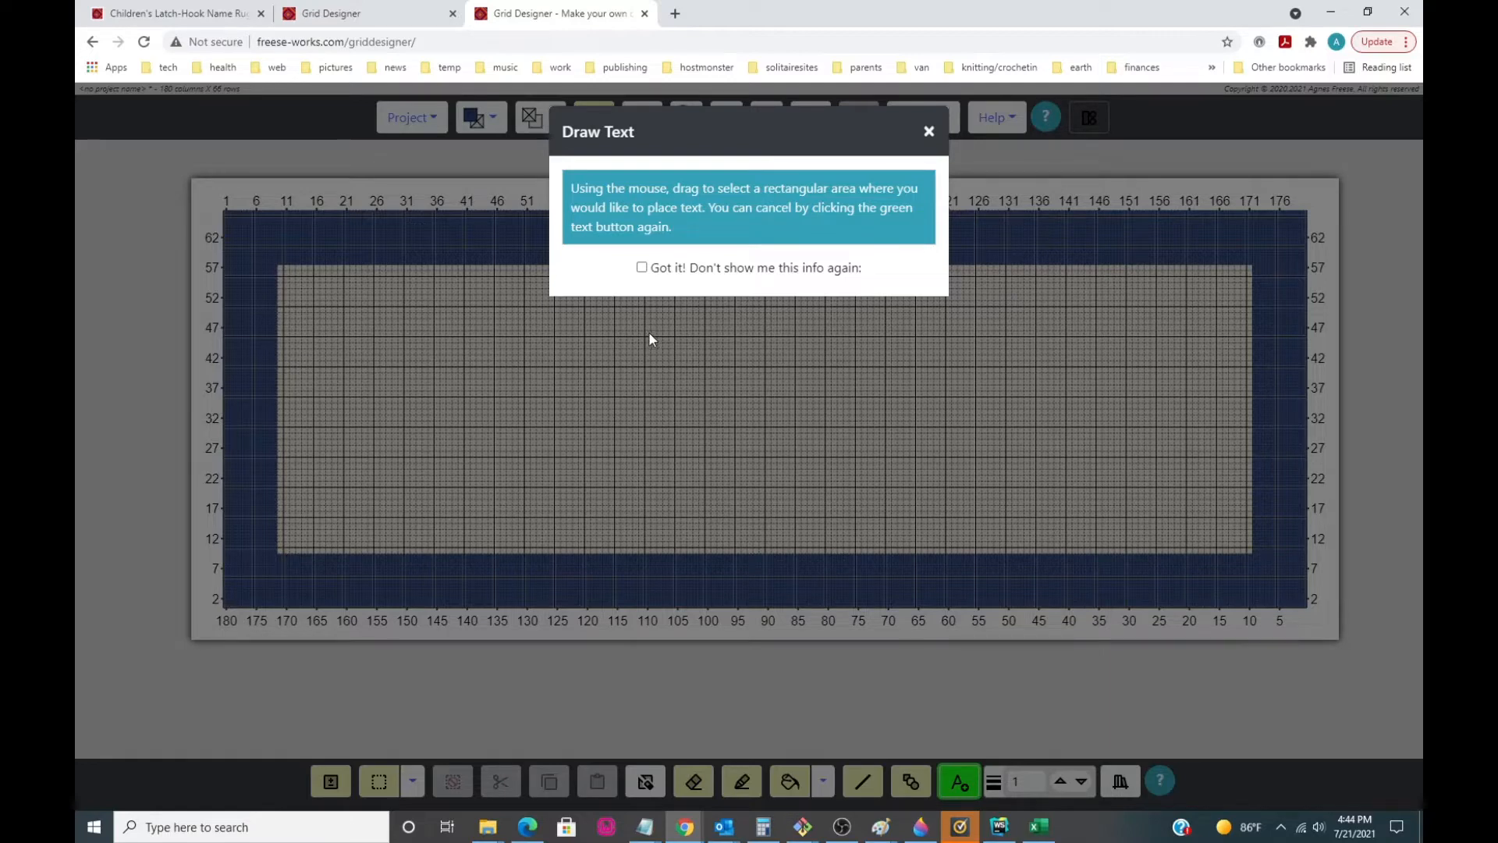
left_click(641, 267)
left_click(929, 131)
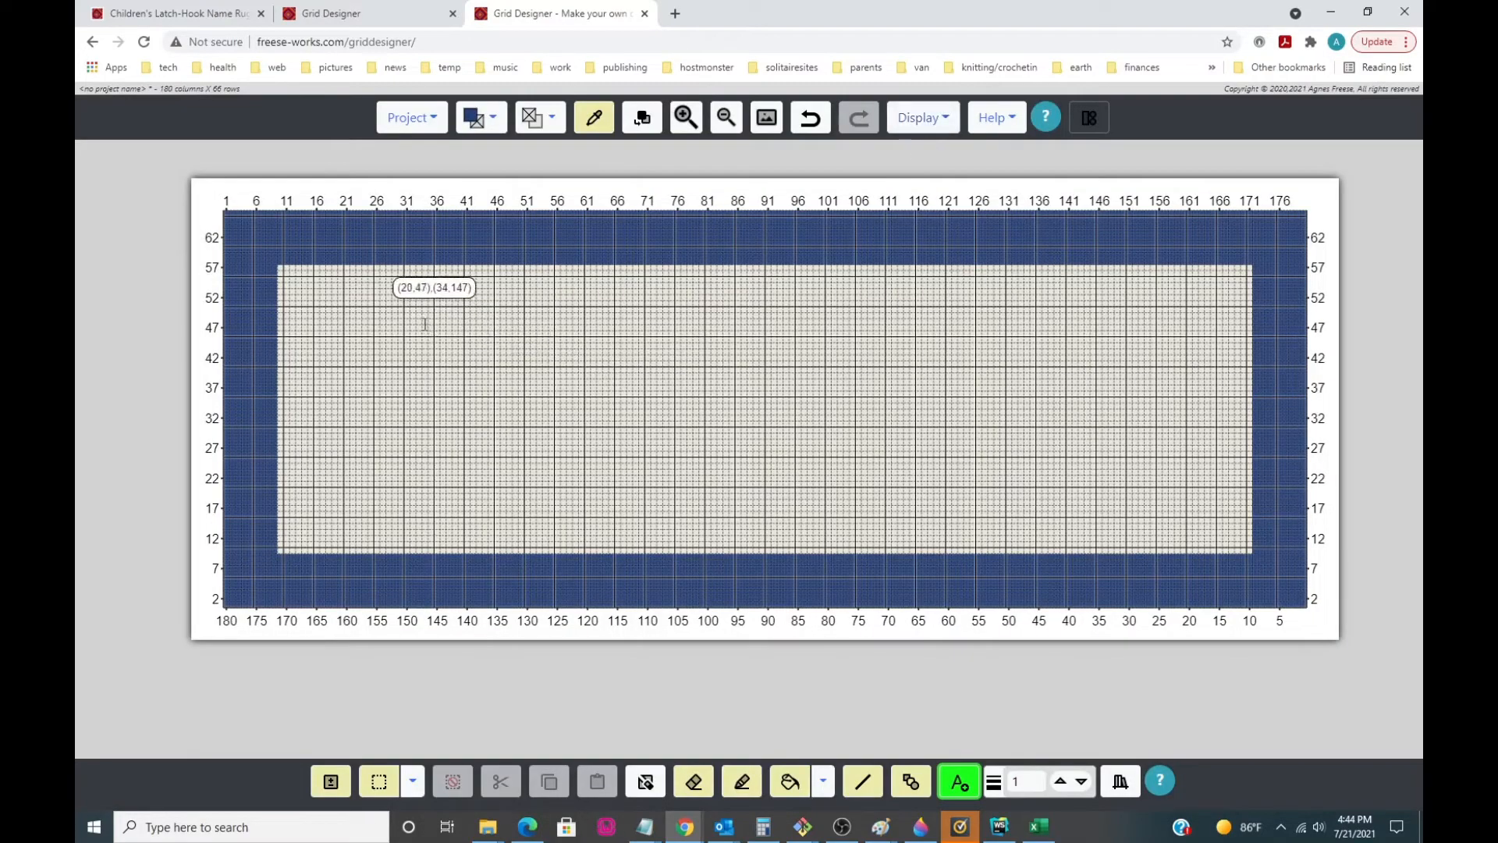
left_click_drag(415, 311, 1056, 497)
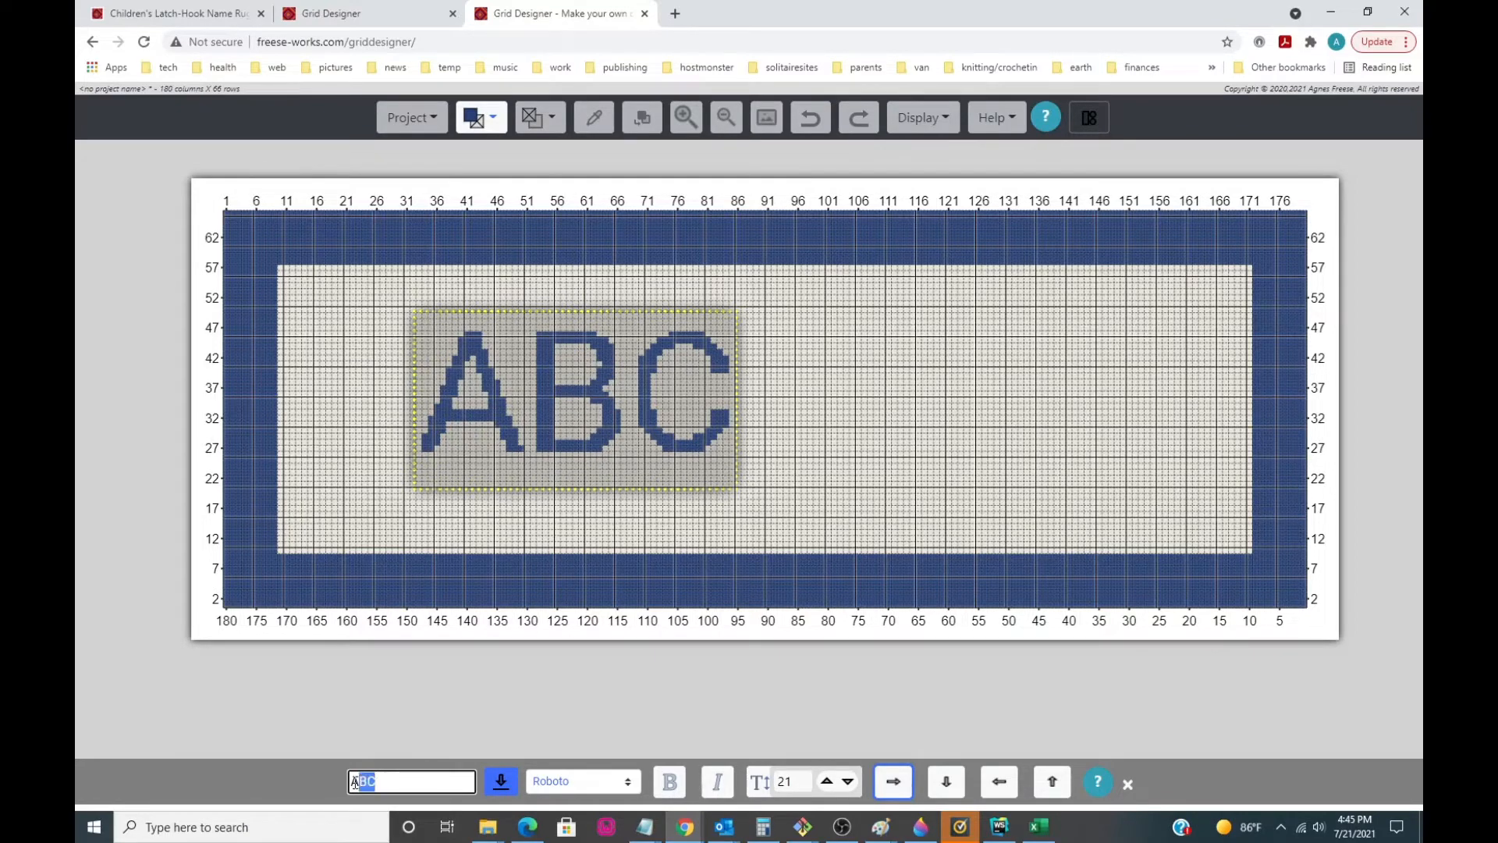
double_click(386, 776)
type("MAX")
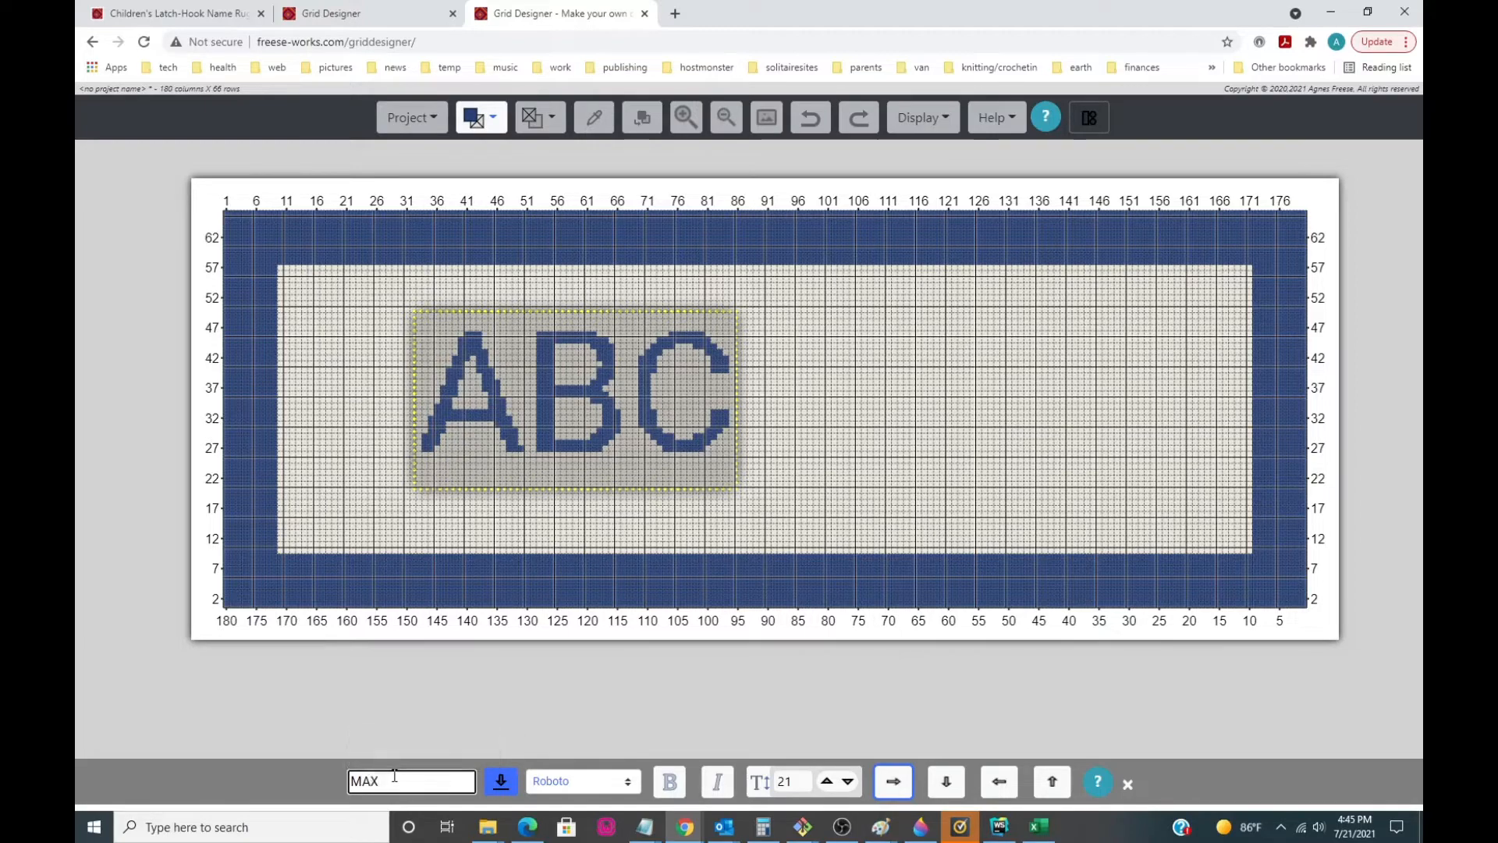
key("Return")
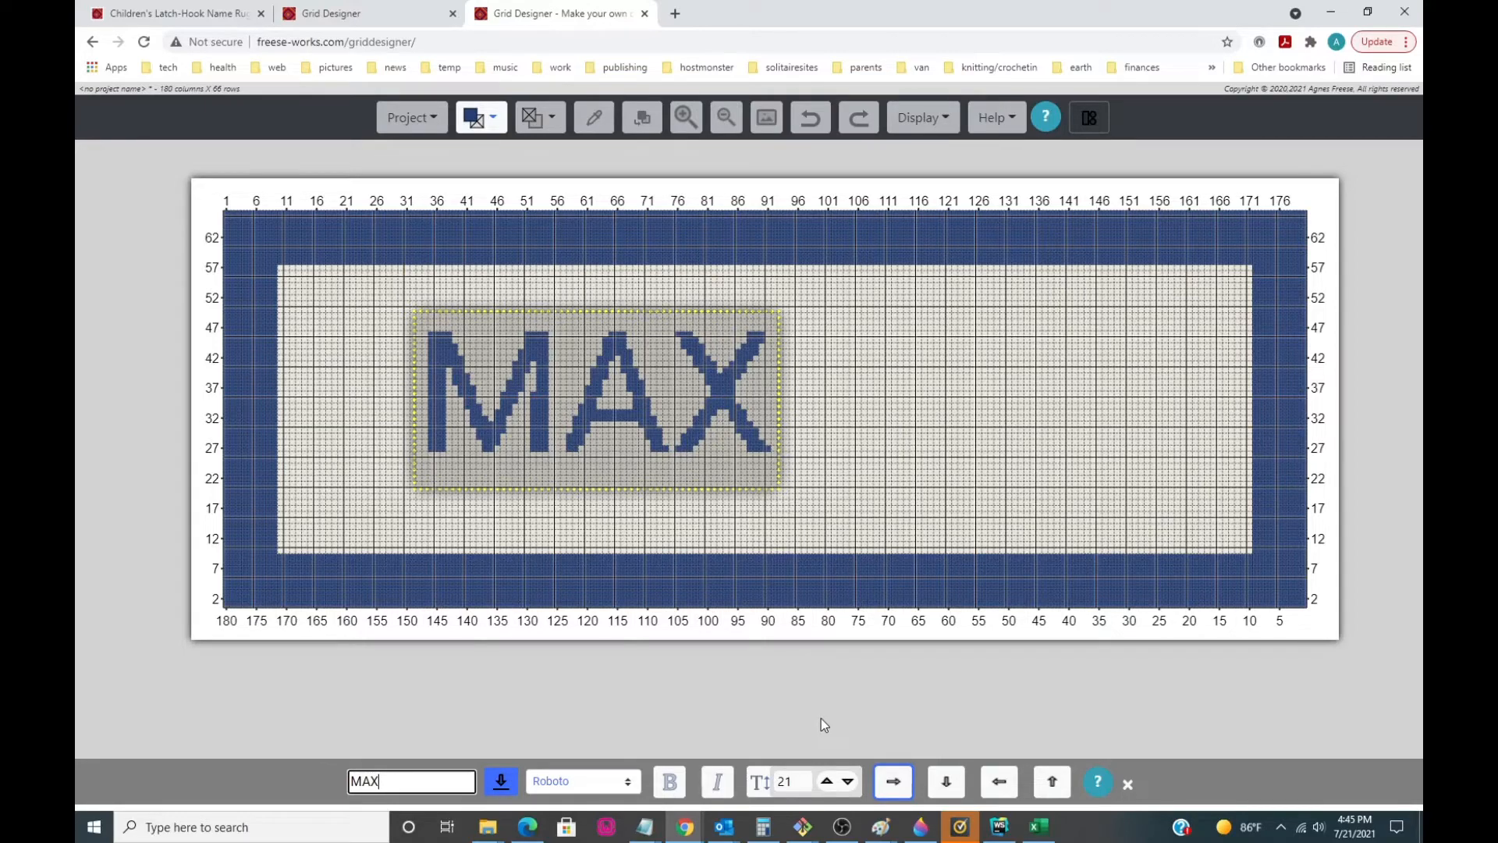
Try the Averia Libre font on the MAX text, settling on Baloo.
left_click(628, 782)
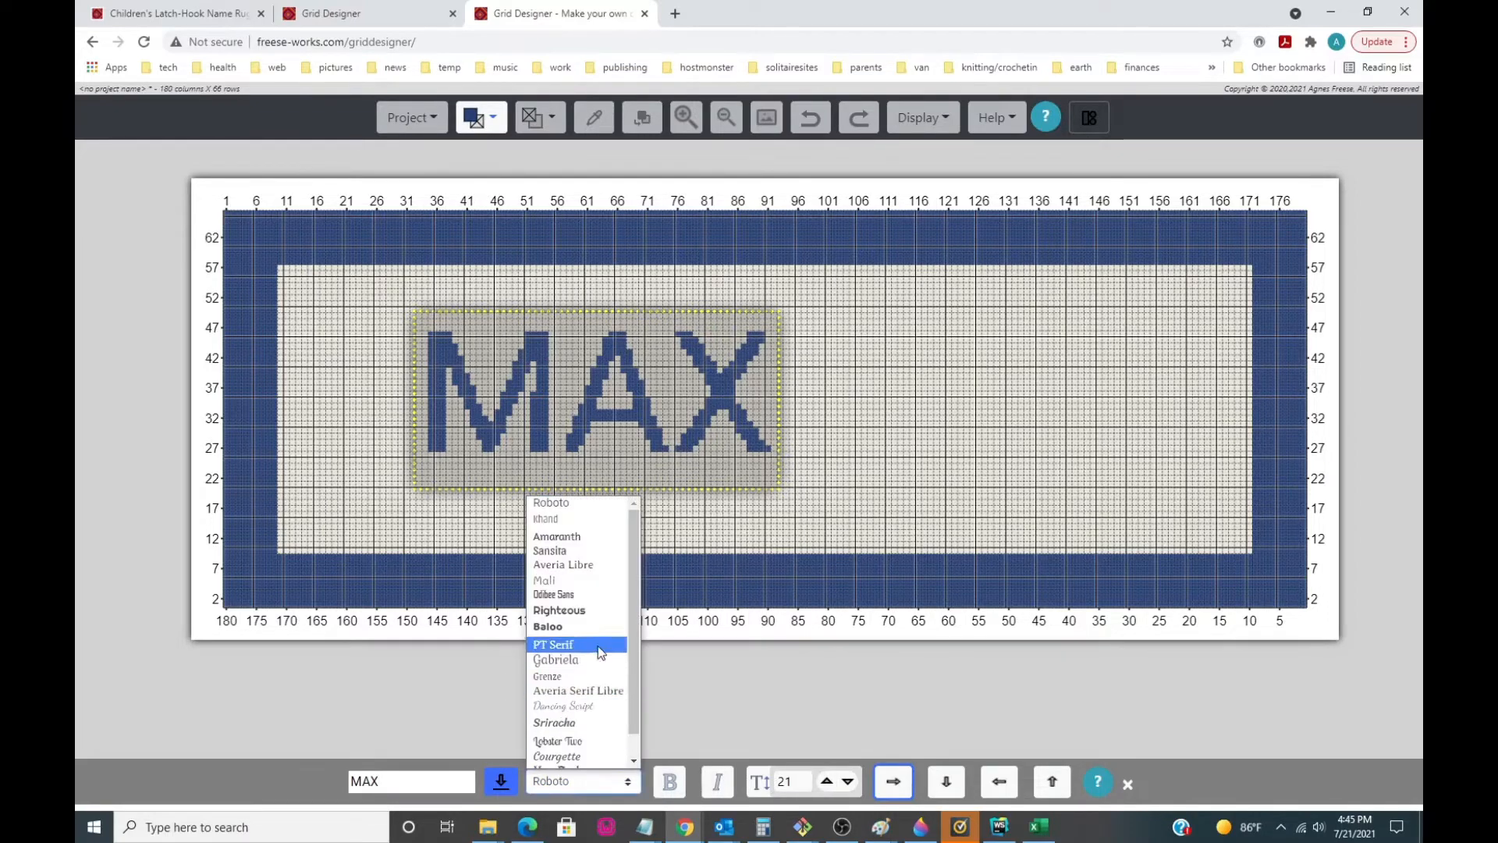
left_click(579, 563)
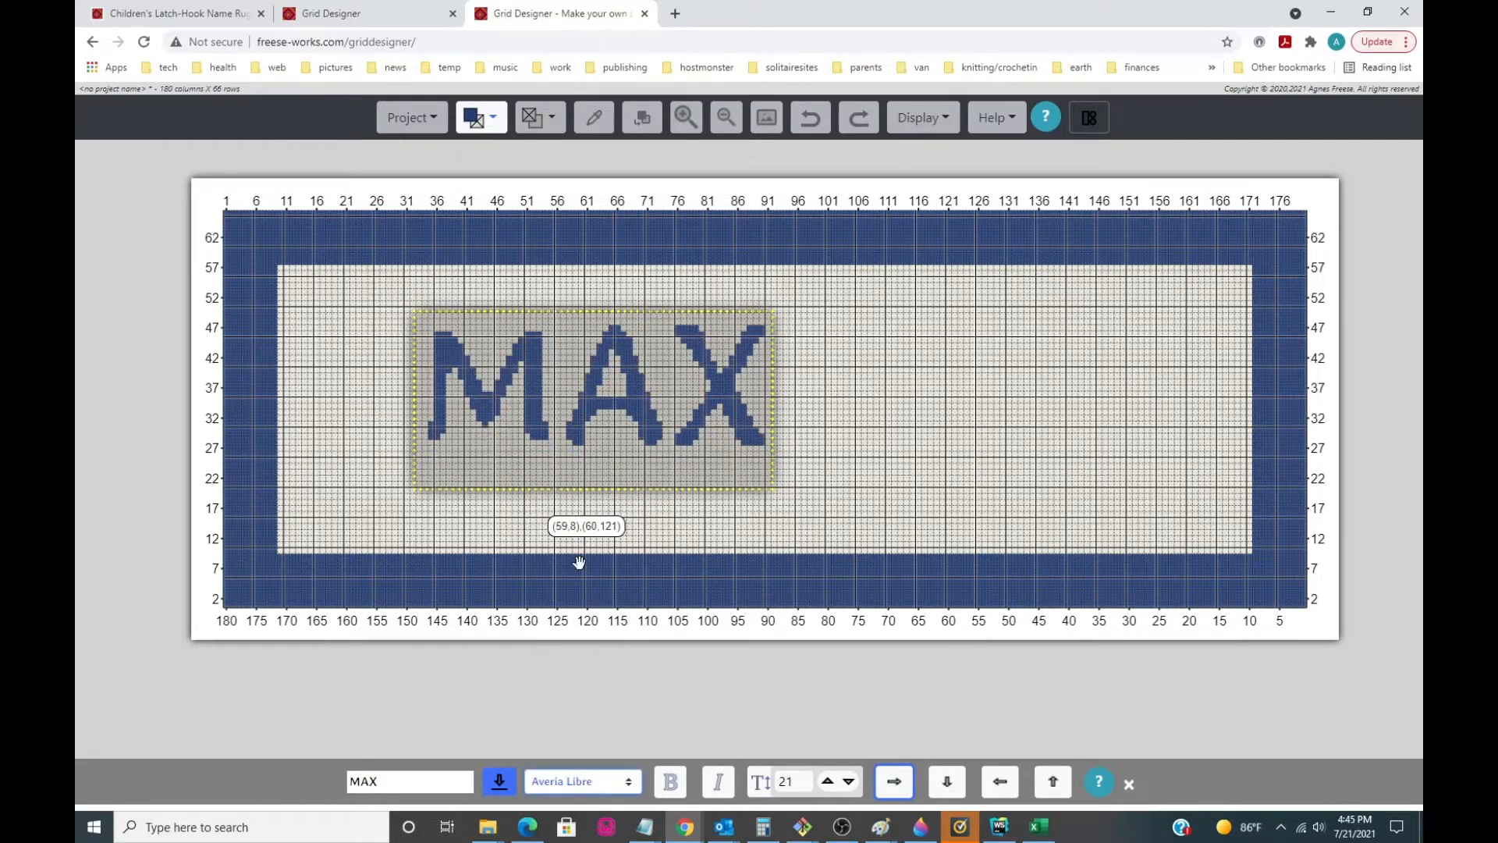
left_click(630, 780)
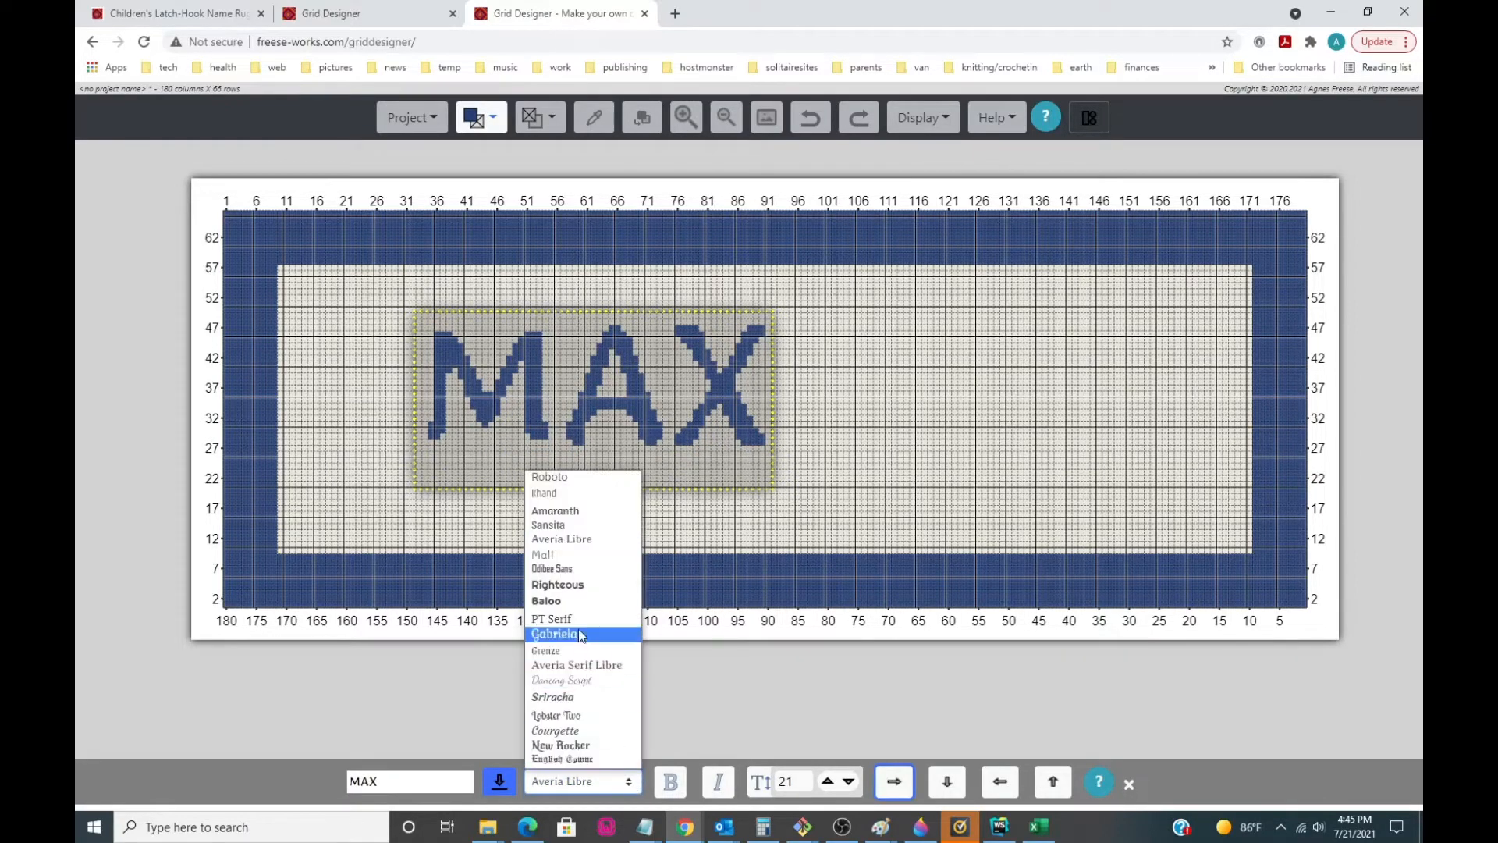
left_click(578, 599)
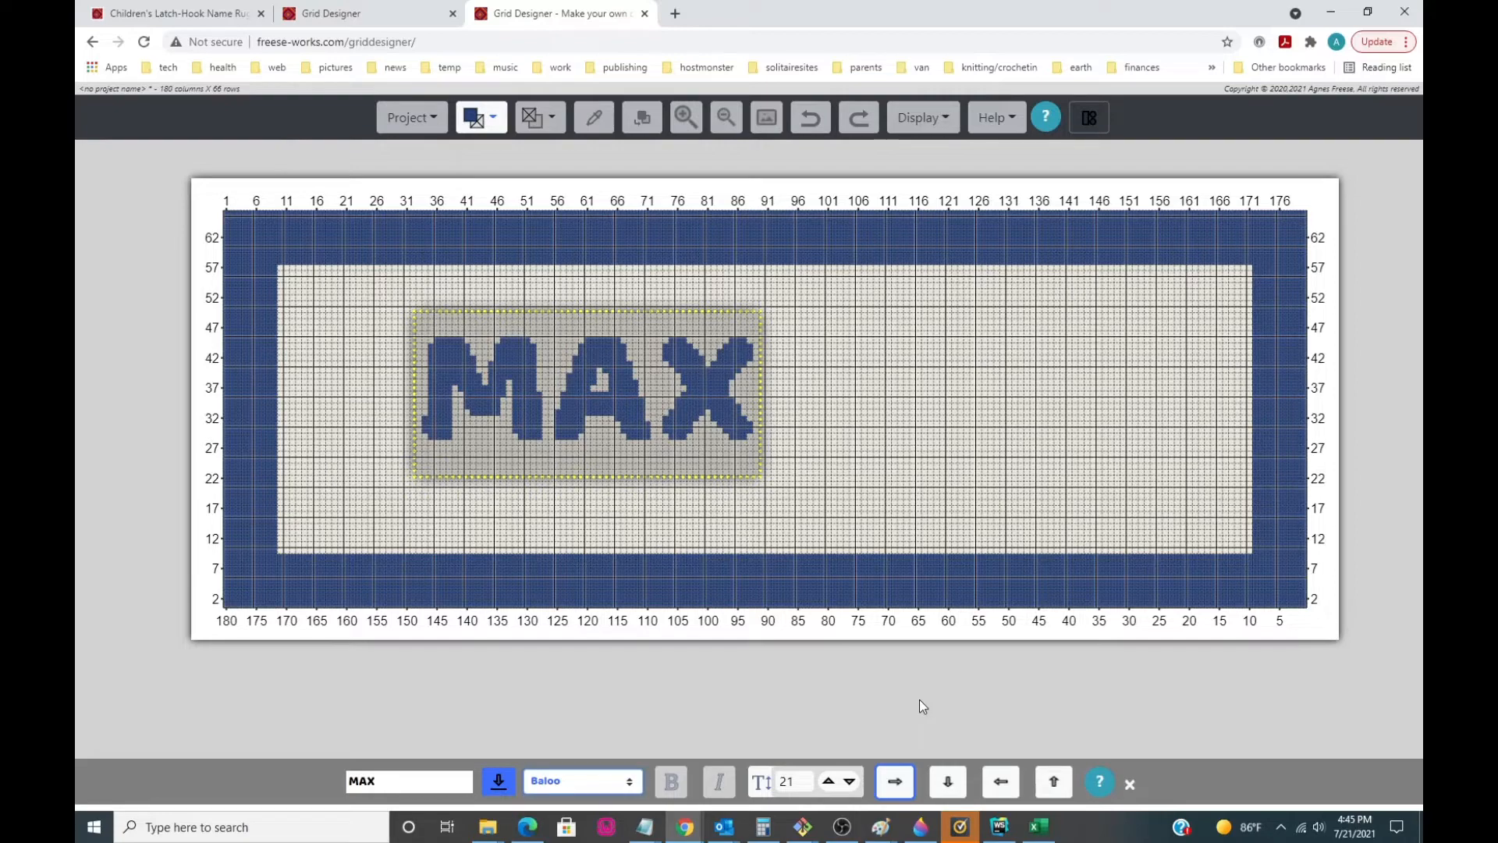
Set the MAX text size to 30 and move it to the middle of the white area, spanning about columns 48 to 128.
double_click(780, 782)
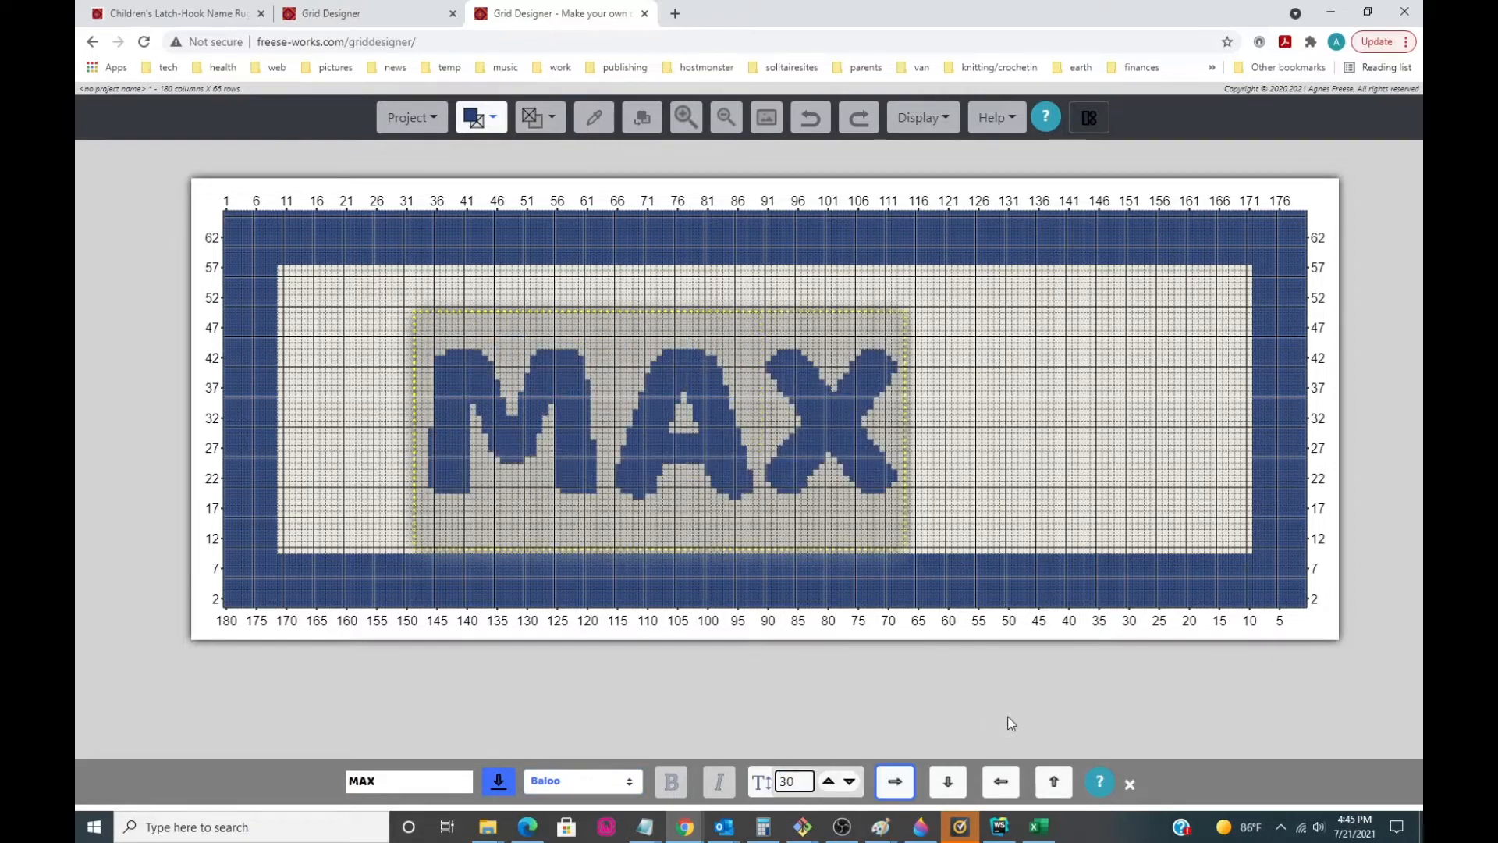
left_click_drag(655, 457, 741, 432)
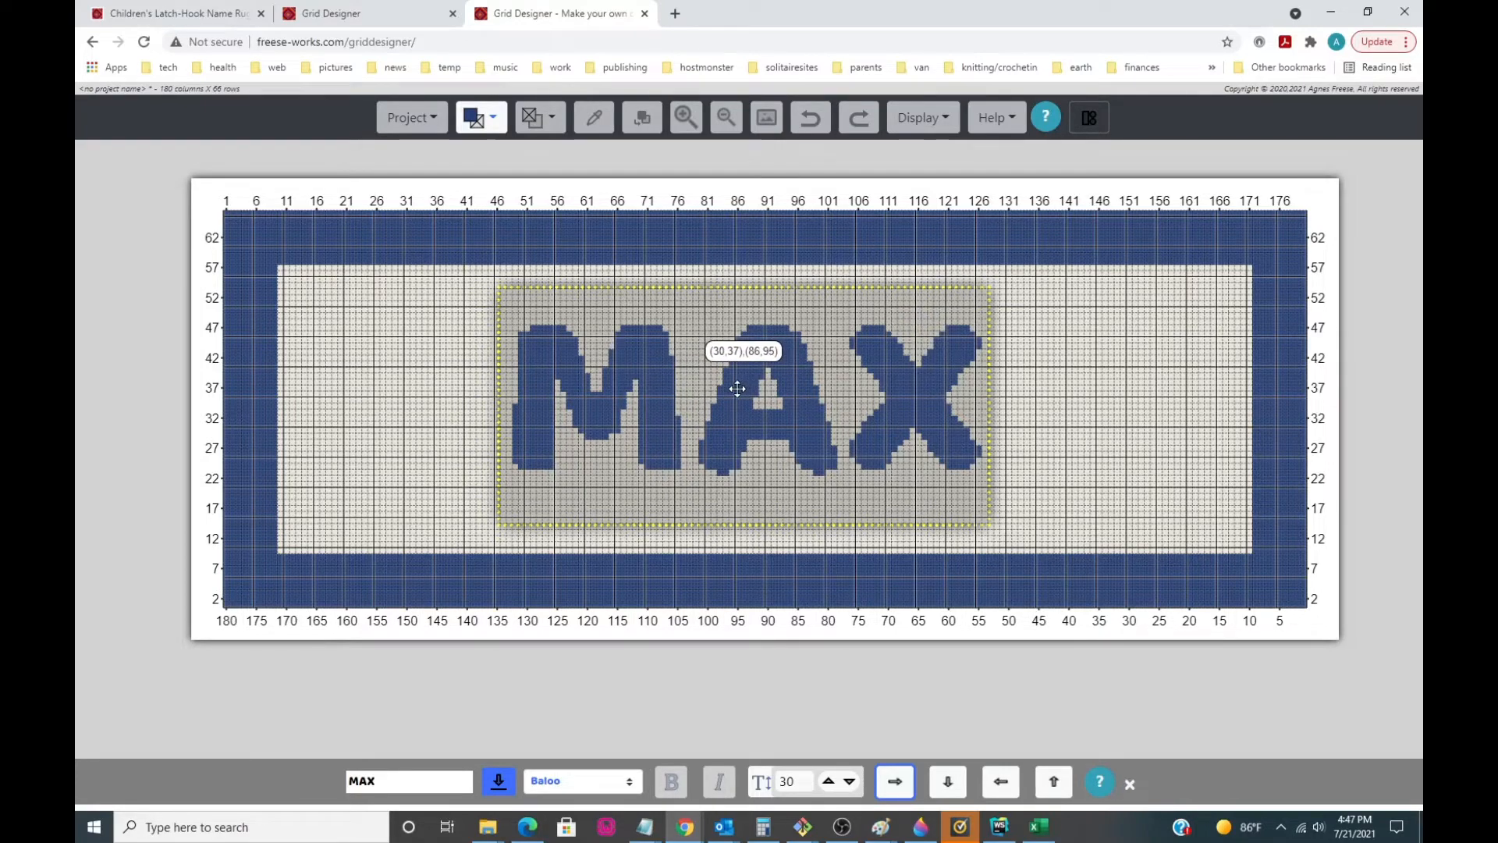
left_click_drag(737, 389, 744, 389)
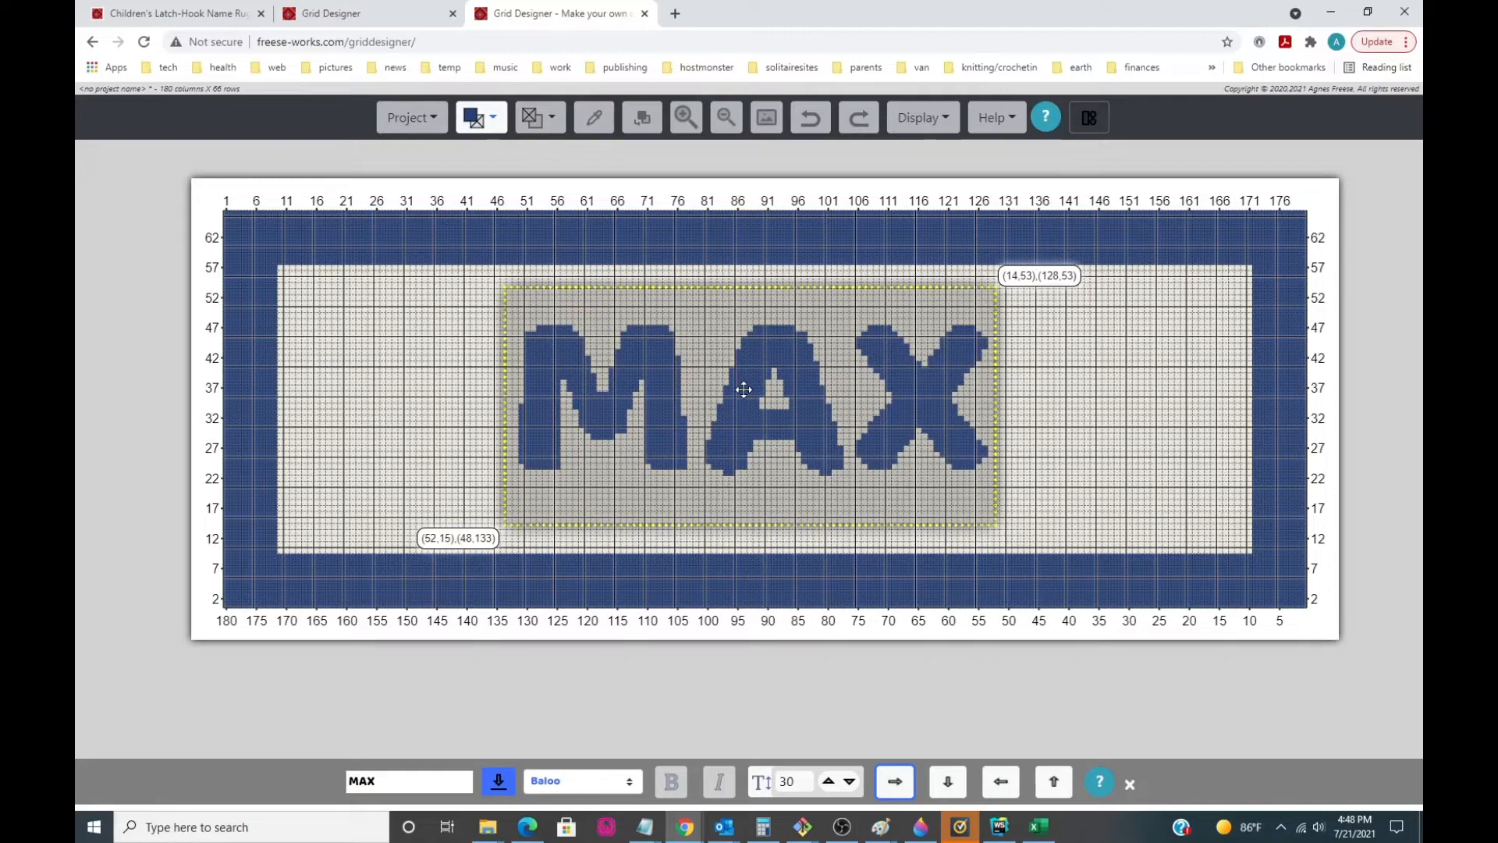
Centre the MAX text in the white area, its box spanning about columns 51 to 131 and rows 13 to 51, and apply it to the grid.
left_click_drag(743, 389, 759, 390)
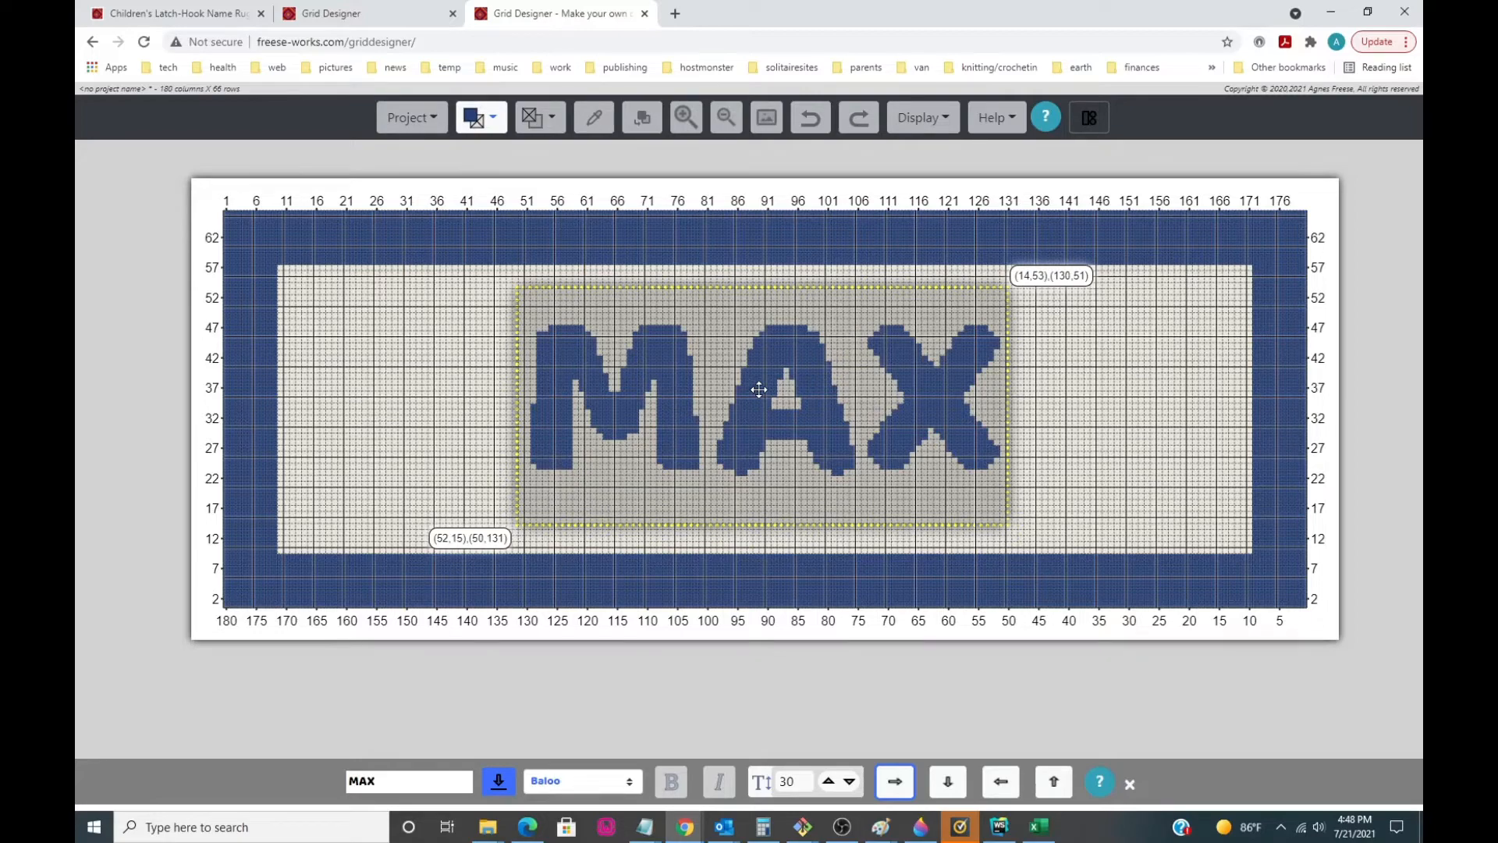
left_click_drag(758, 390, 761, 389)
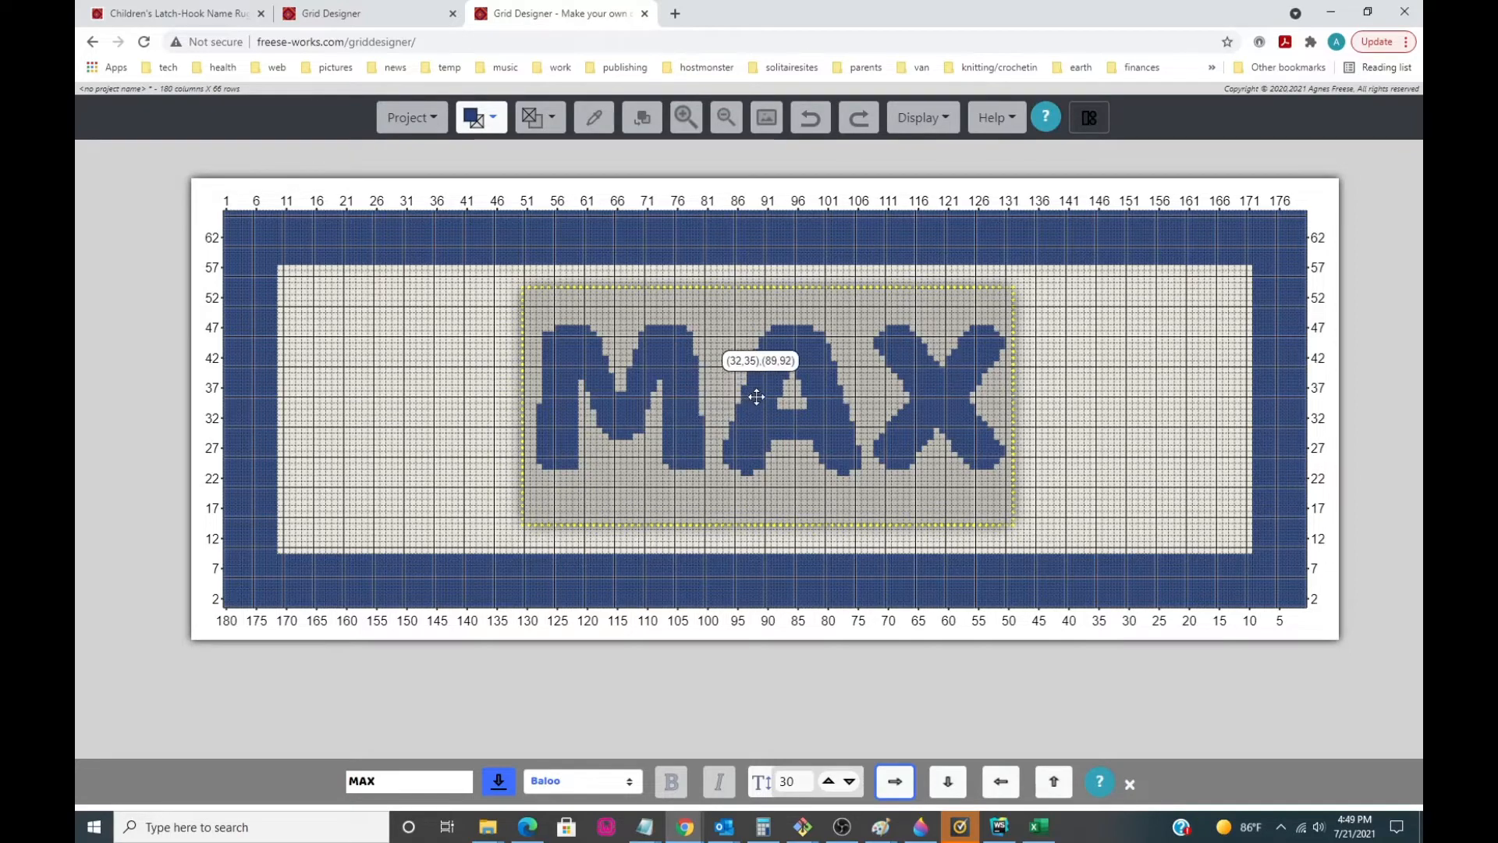
left_click_drag(764, 391, 767, 409)
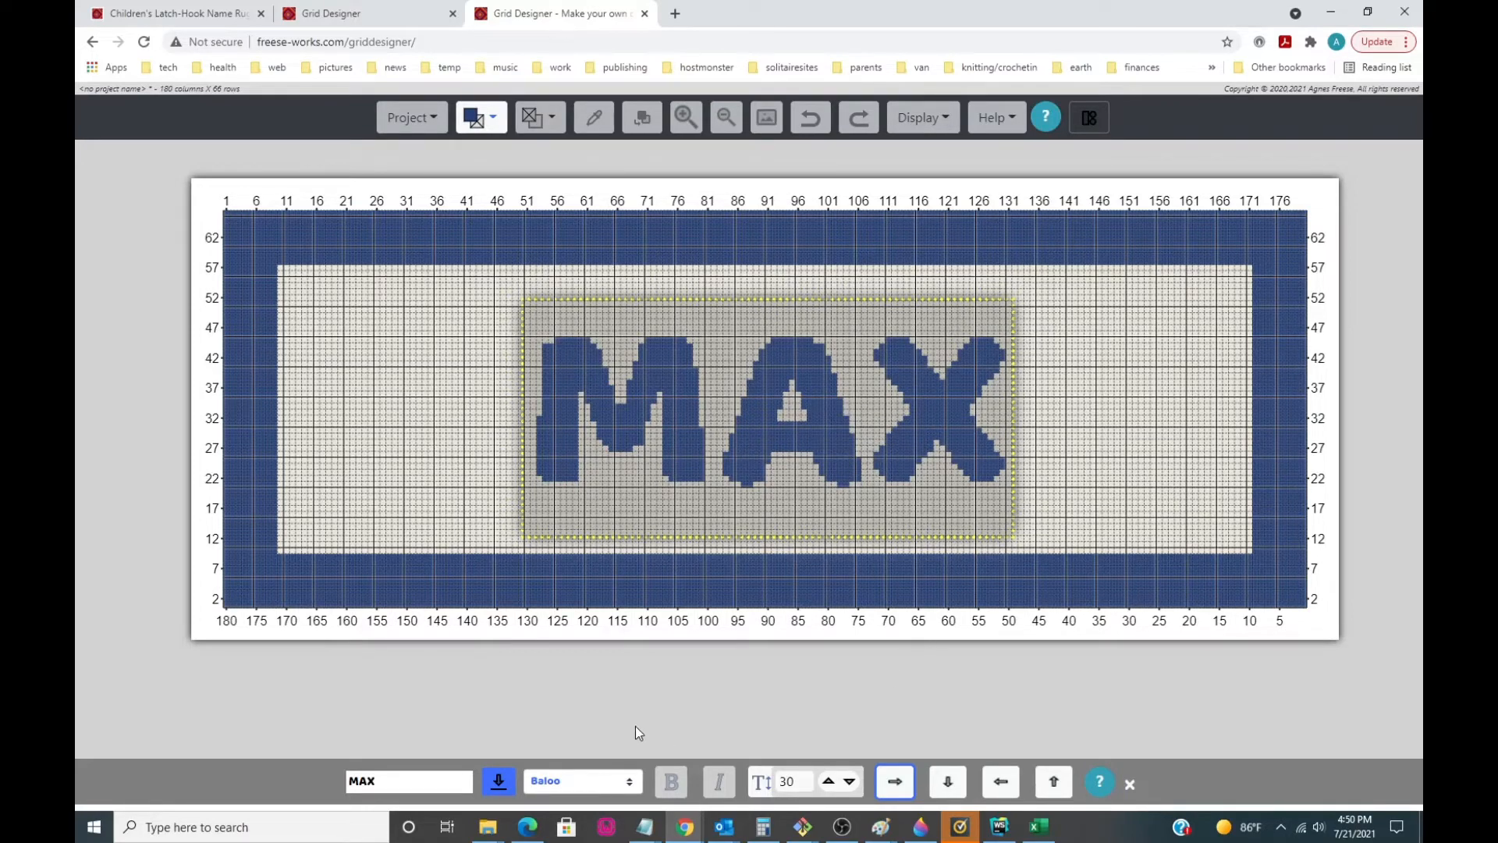
left_click(499, 783)
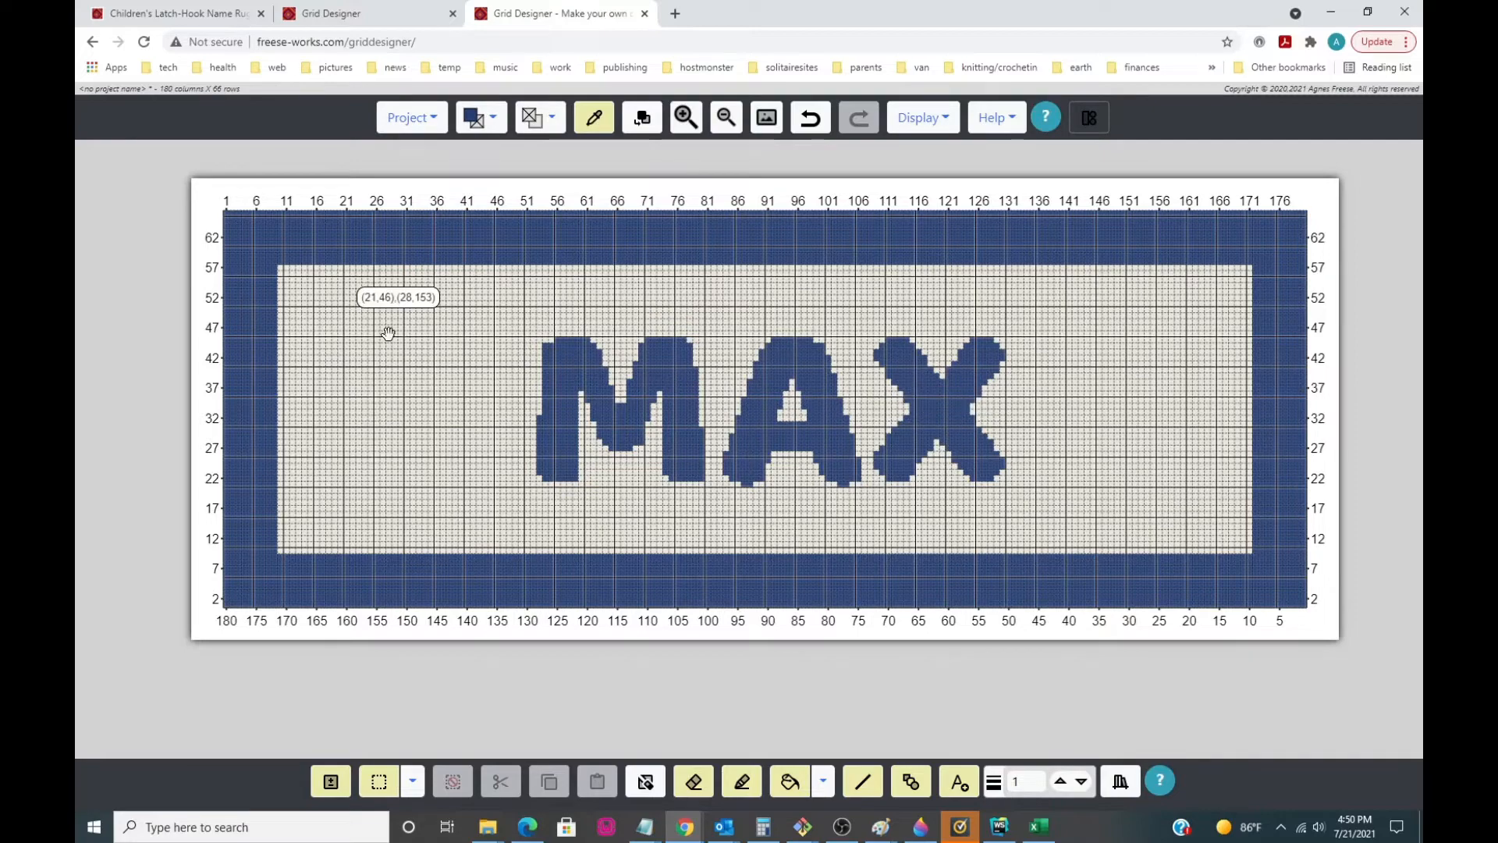
Save the project as max rug 2.
left_click(409, 125)
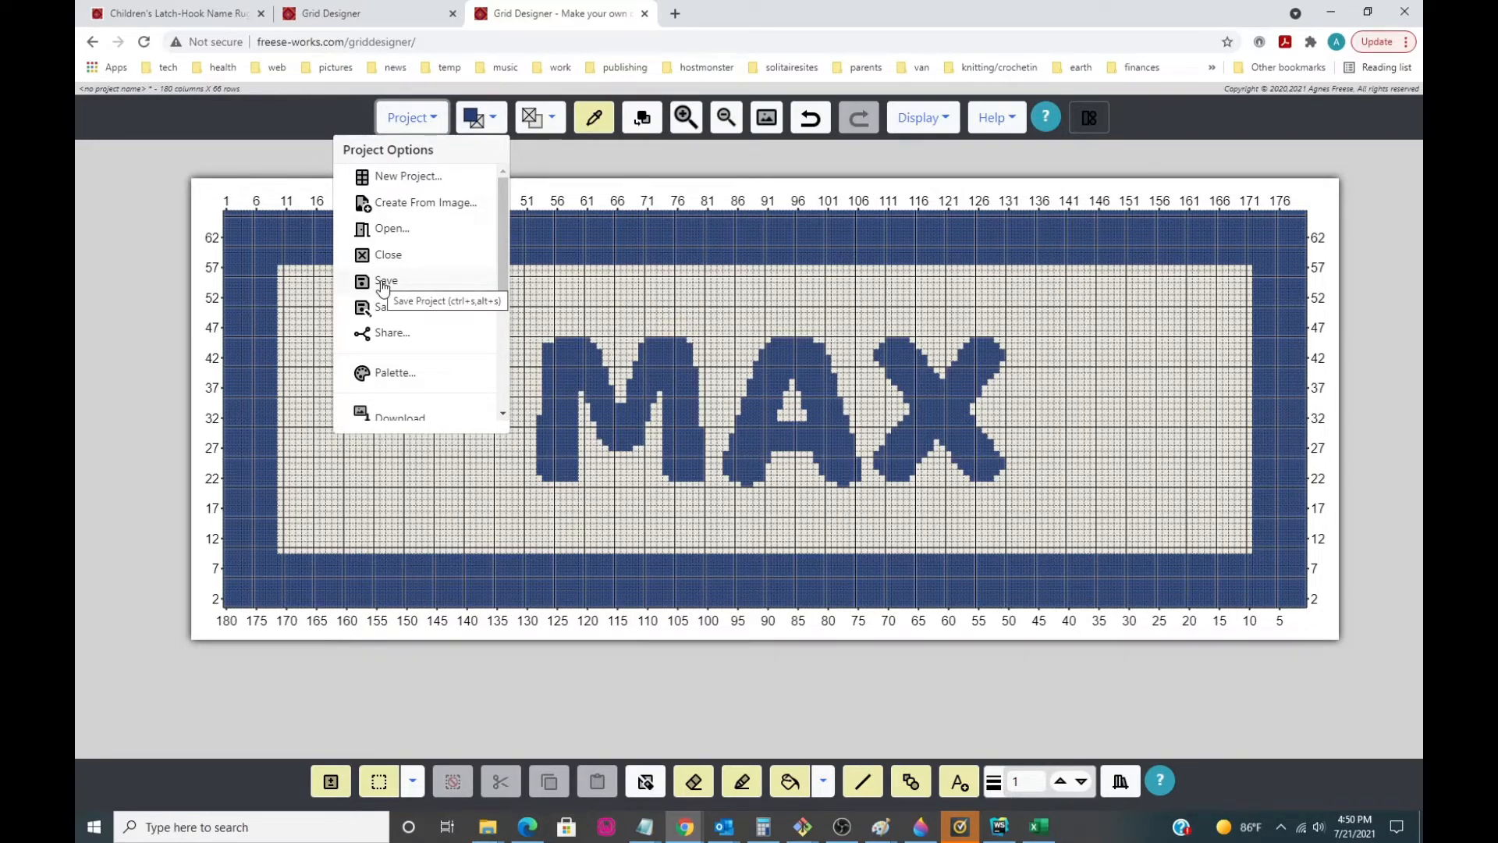
left_click(382, 283)
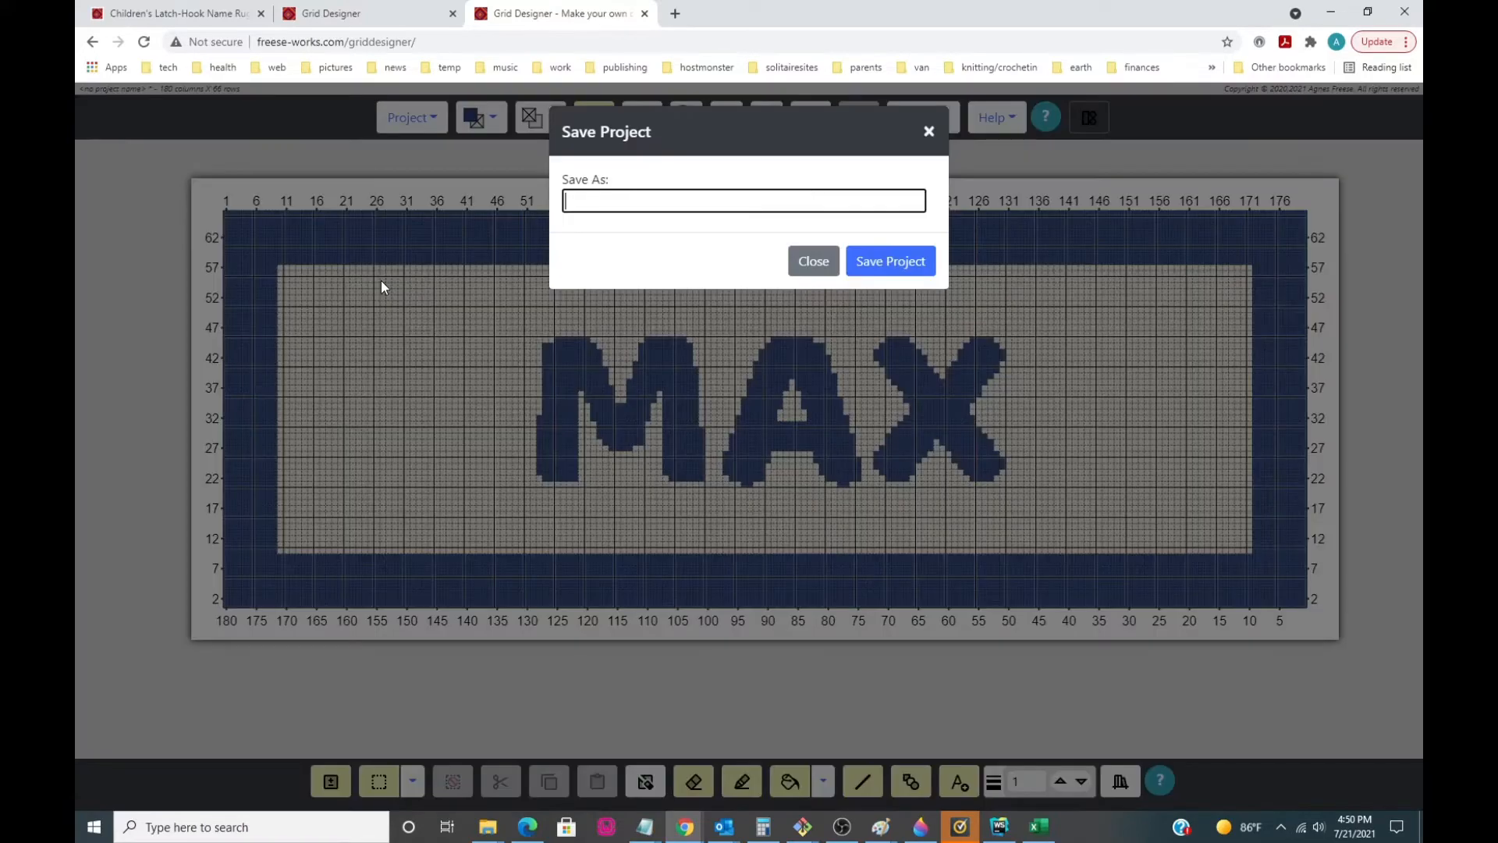
left_click(594, 201)
type("max rug 2")
left_click(882, 262)
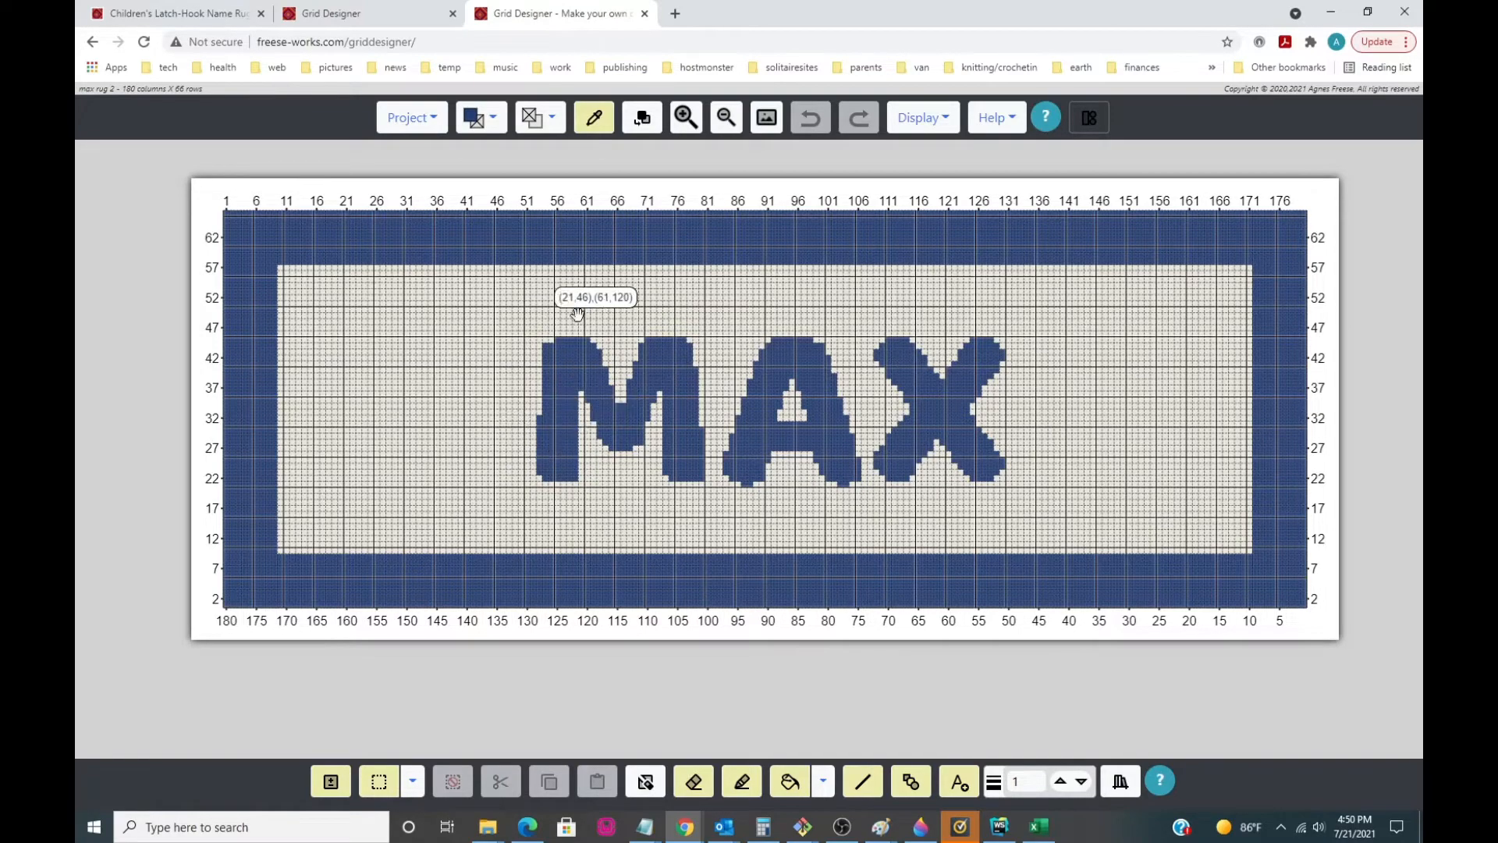
Show the labels in the foreground colour palette and set the foreground colour to Bright Red.
left_click(495, 122)
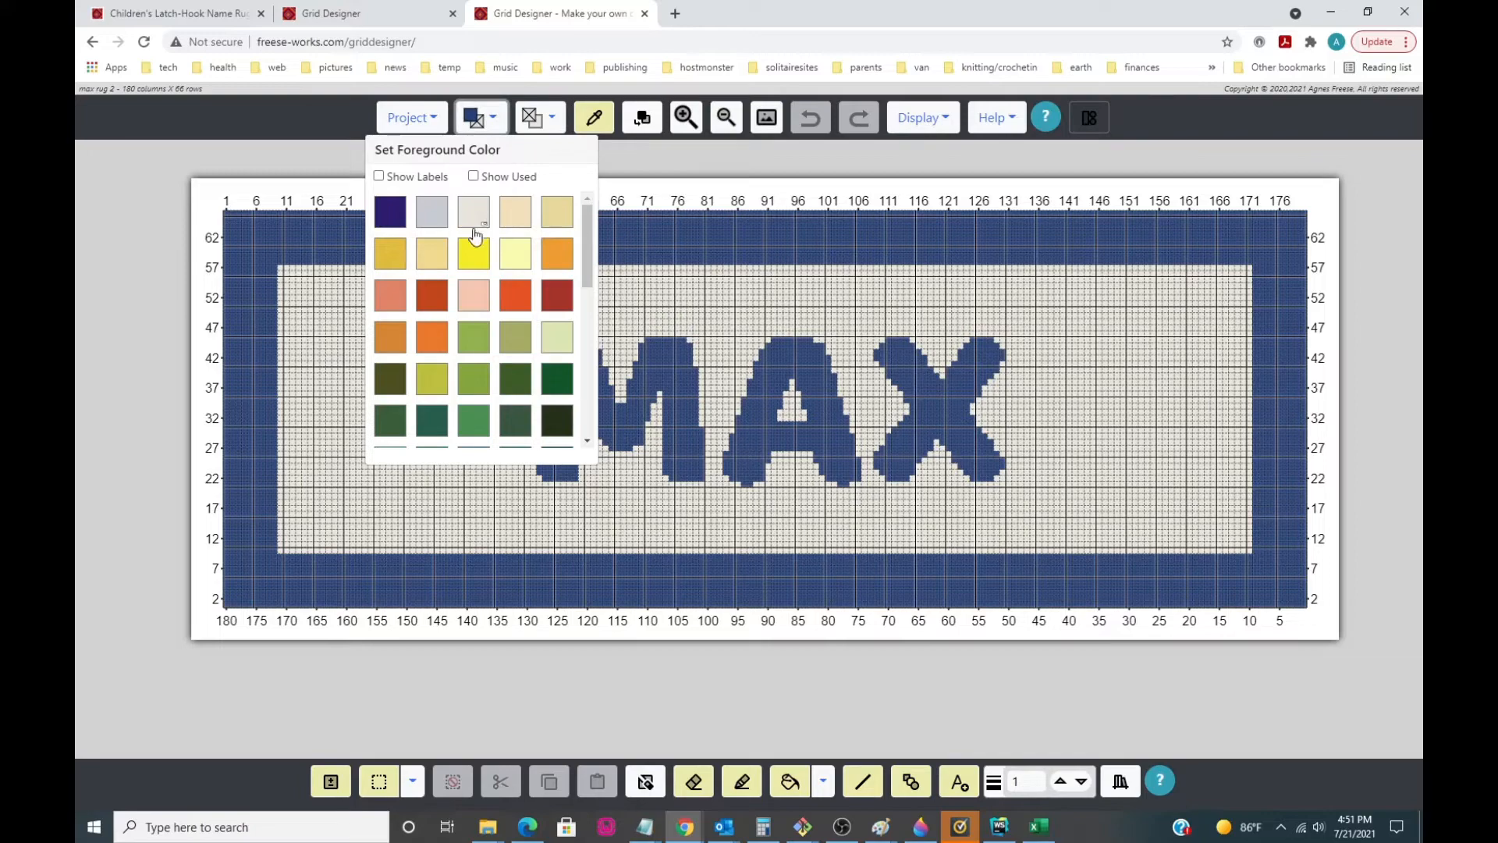
left_click(379, 177)
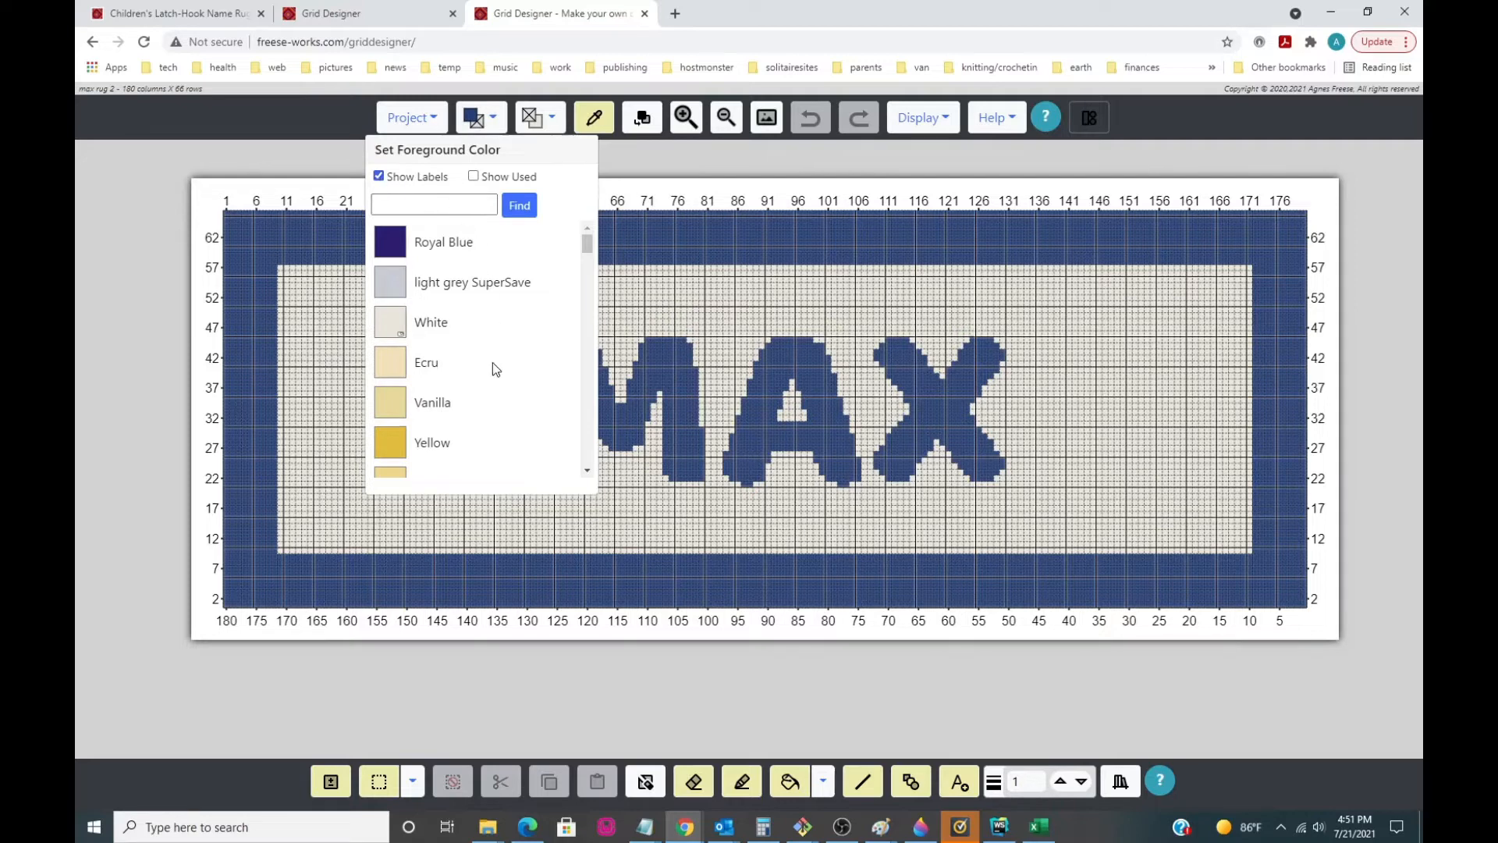
scroll(492, 363, "down", 5)
scroll(490, 366, "down", 6)
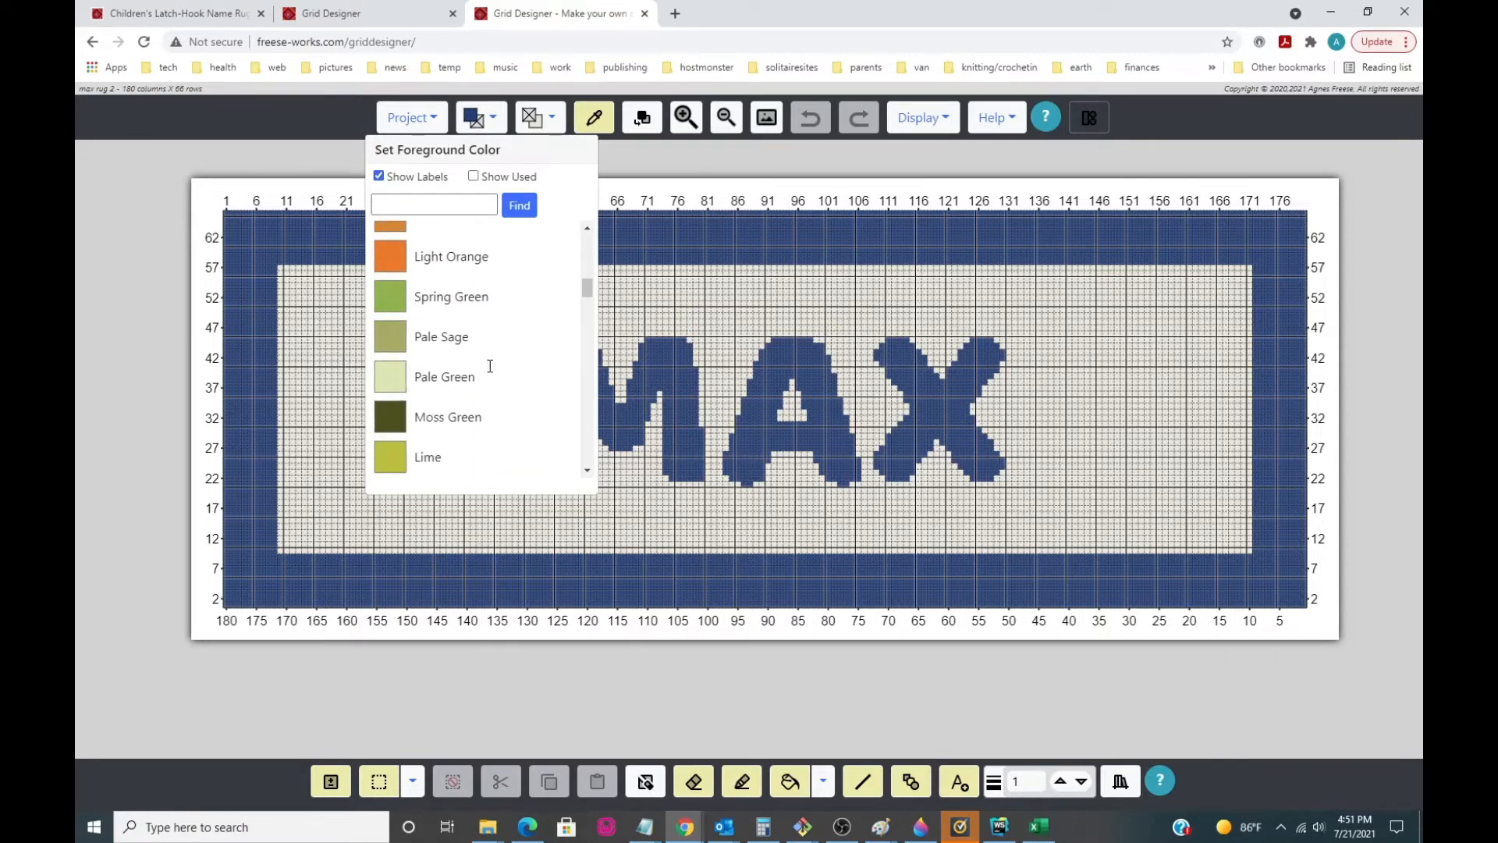
scroll(490, 366, "down", 7)
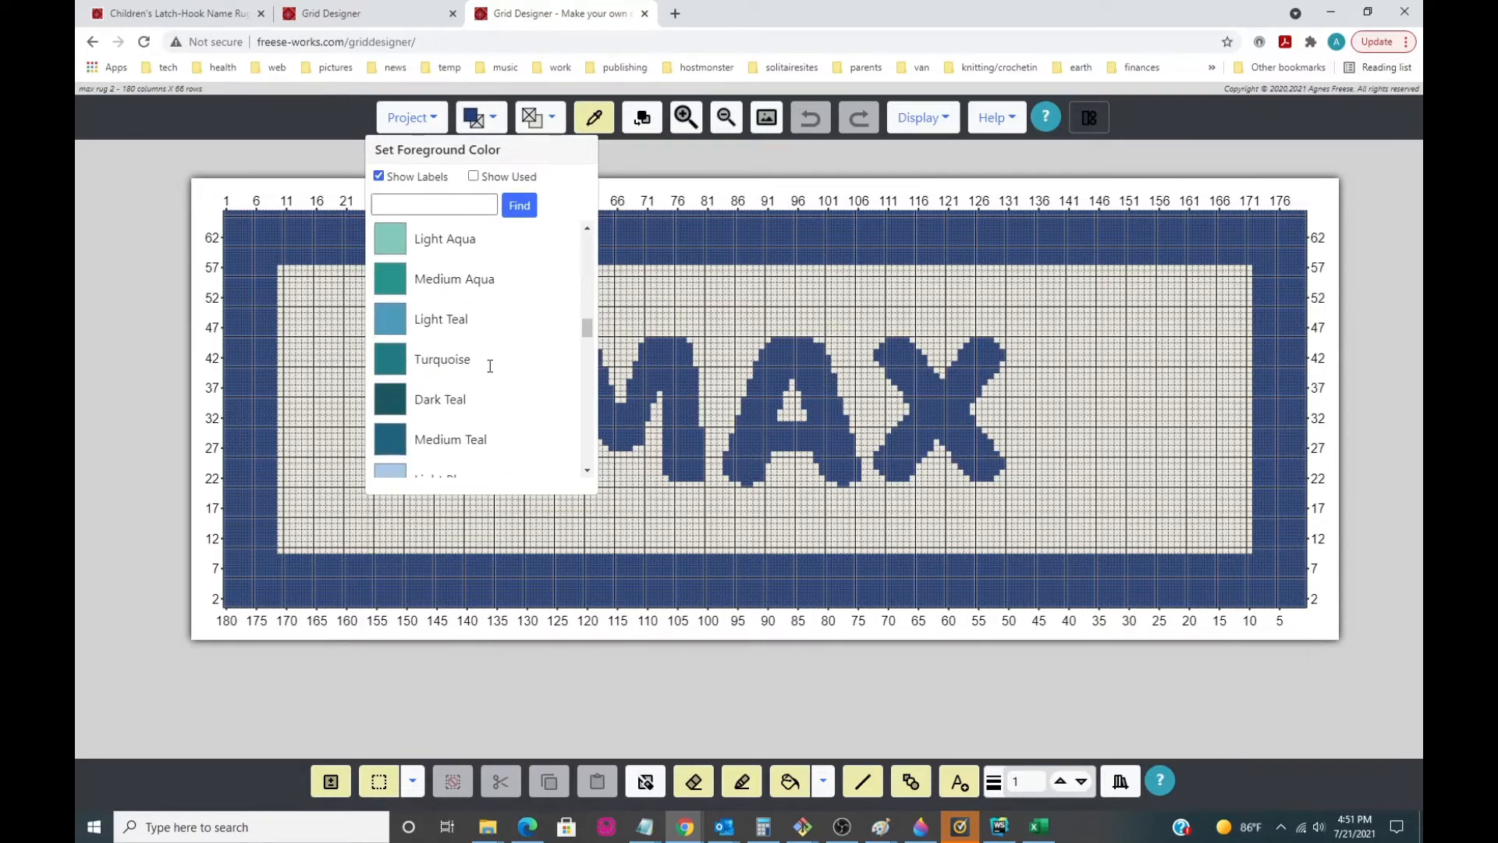
scroll(490, 366, "down", 5)
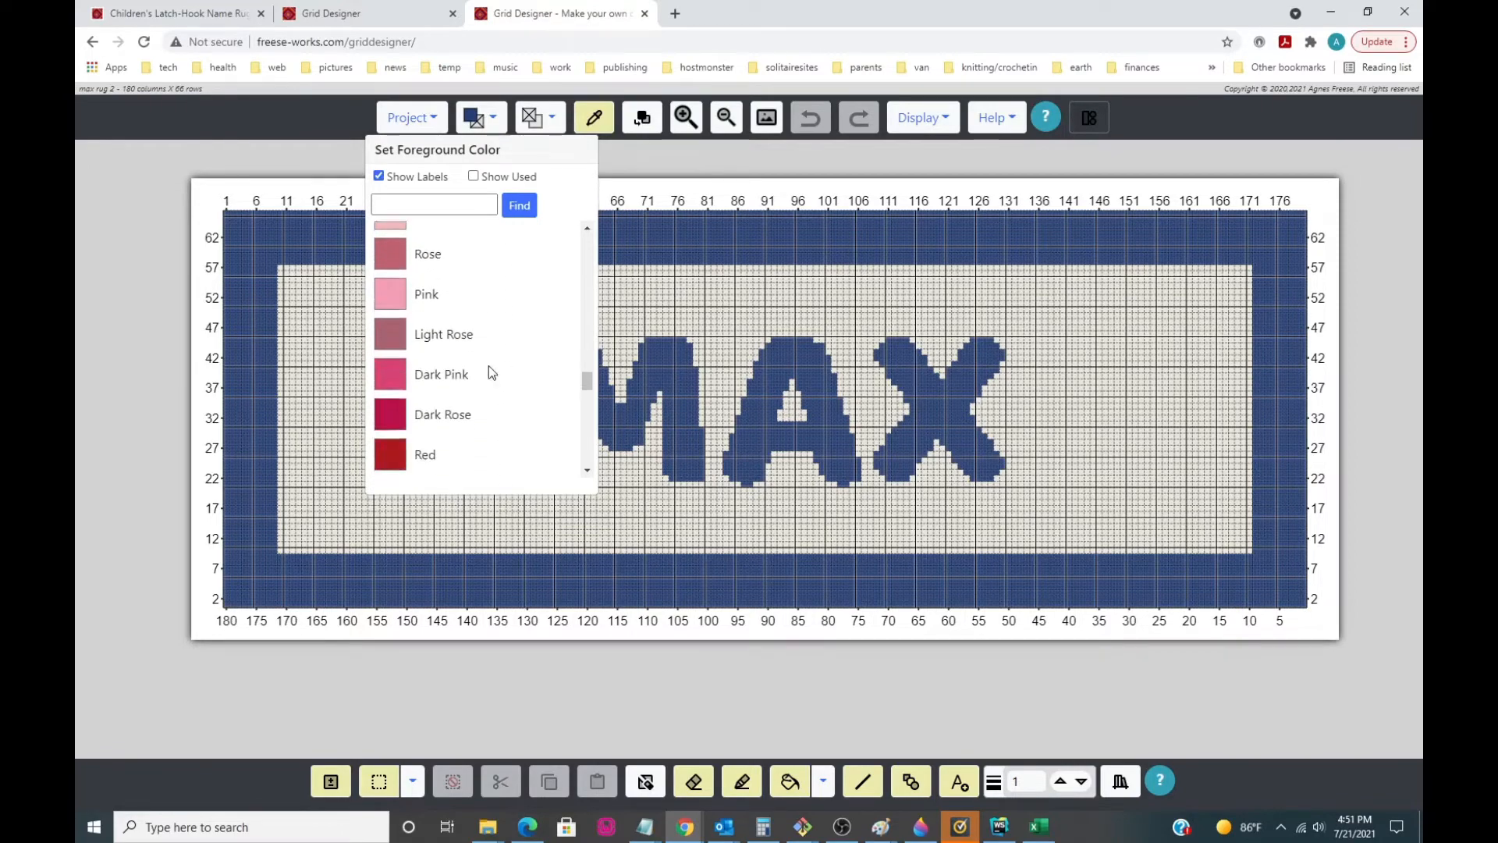
left_click(379, 363)
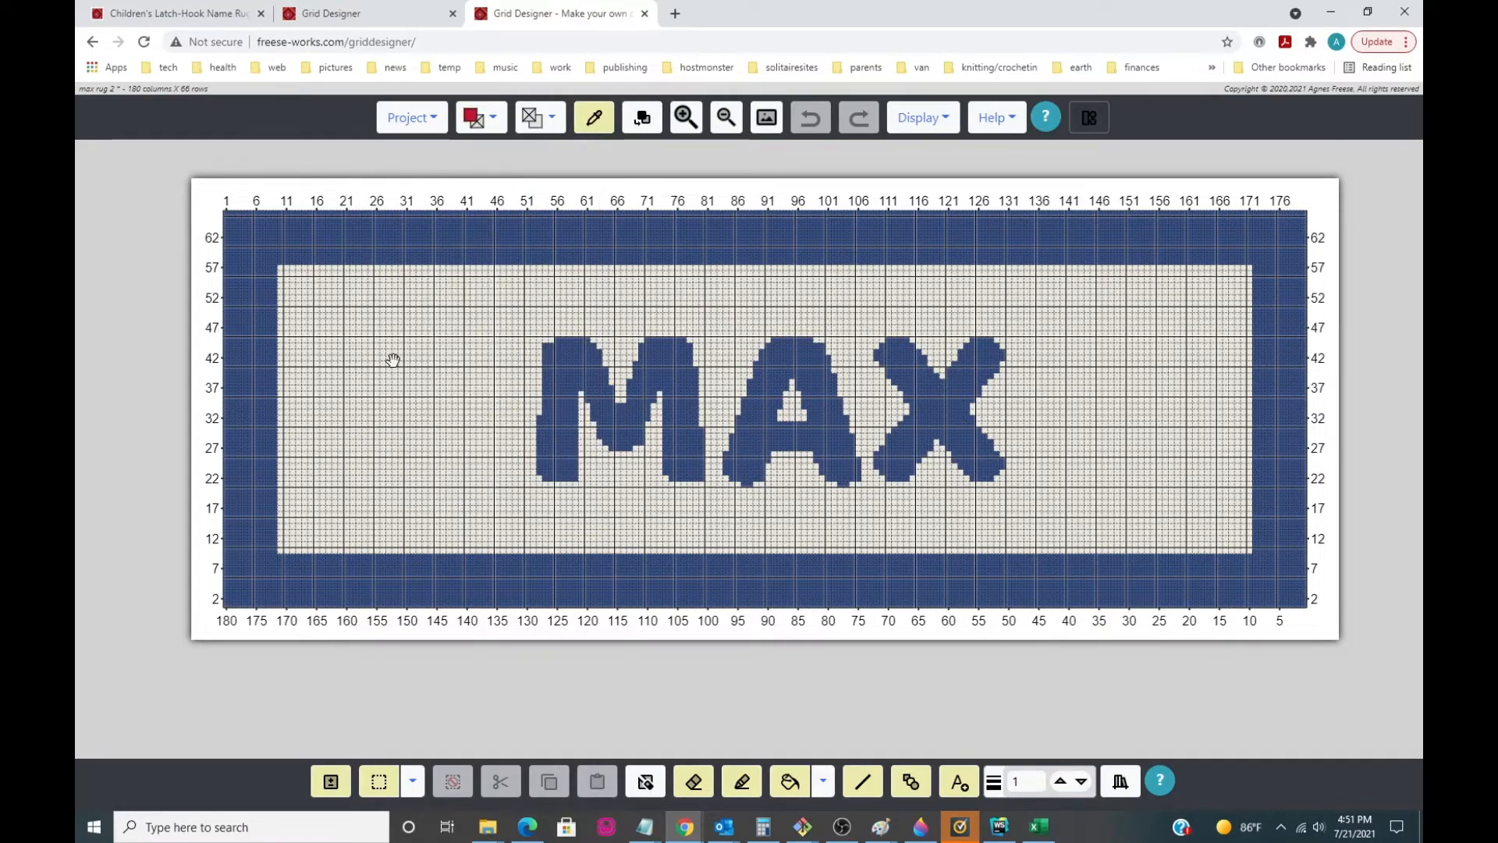
Fill the letter M with the Bright Red foreground colour, dismissing the Fill tip permanently.
left_click(789, 783)
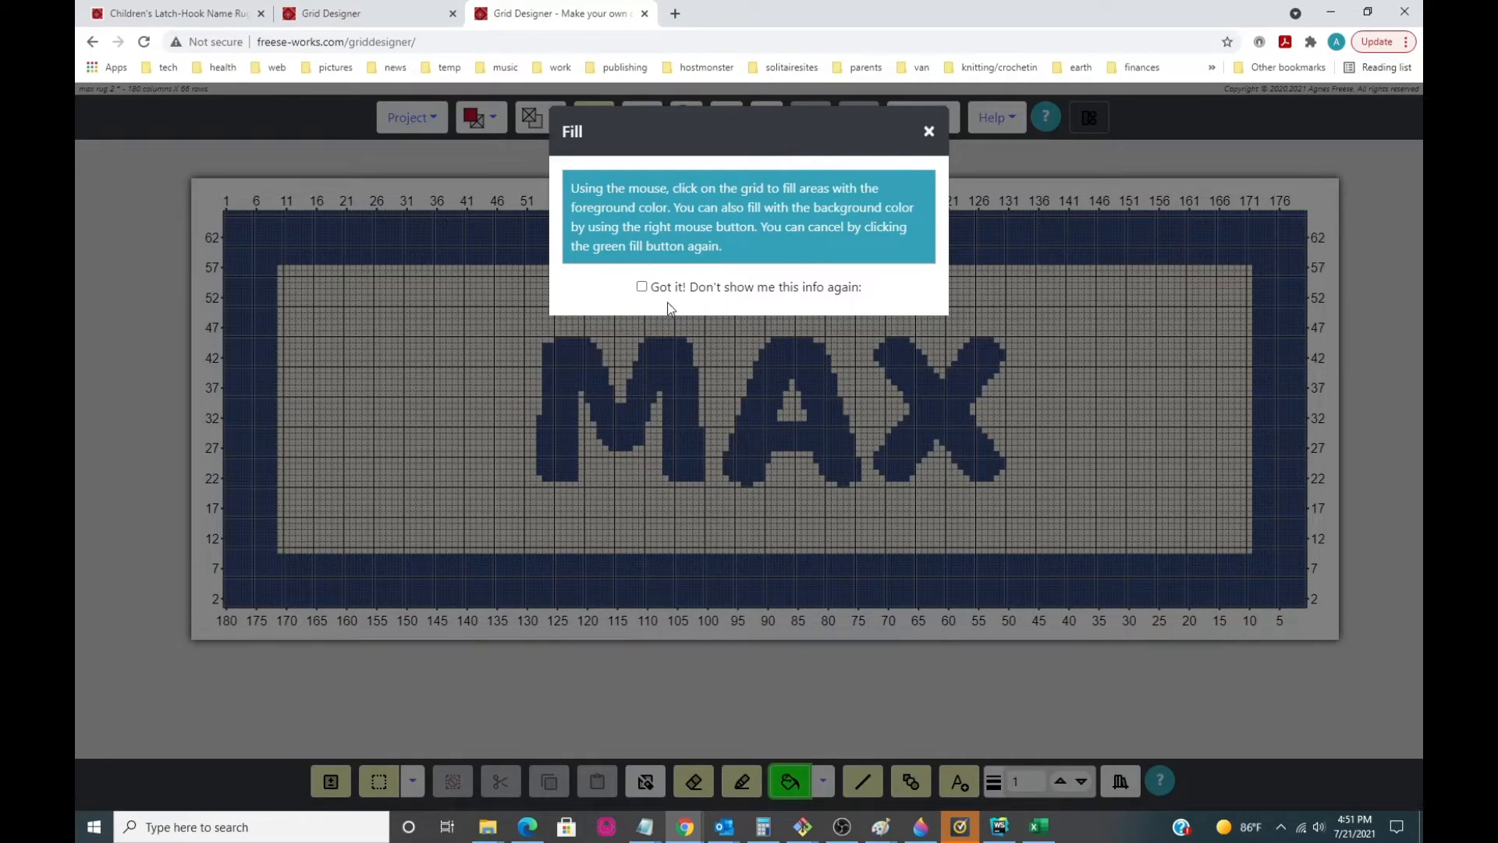
left_click(641, 287)
left_click(929, 132)
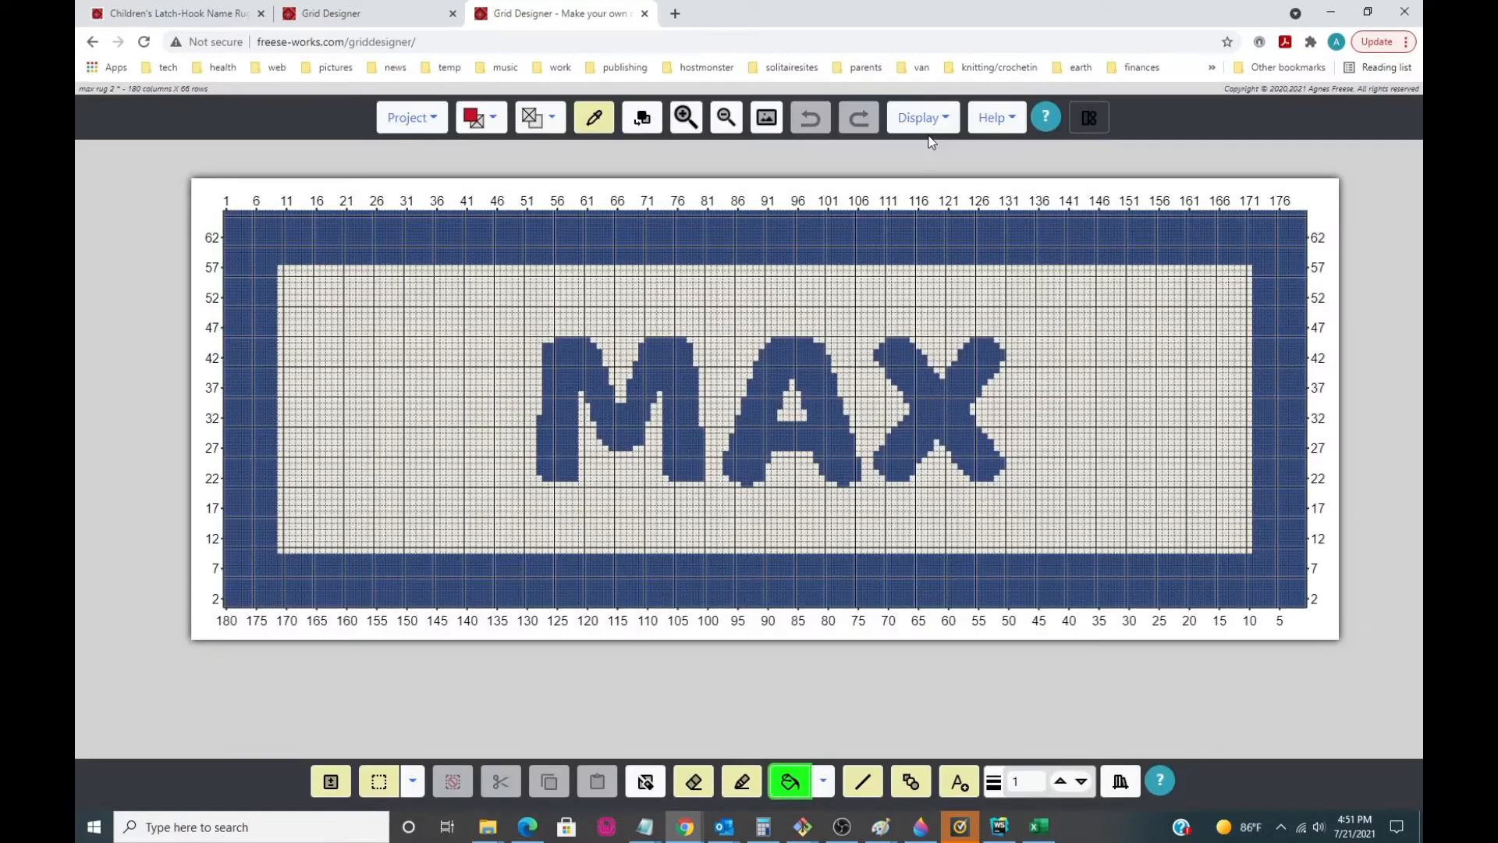
left_click(578, 362)
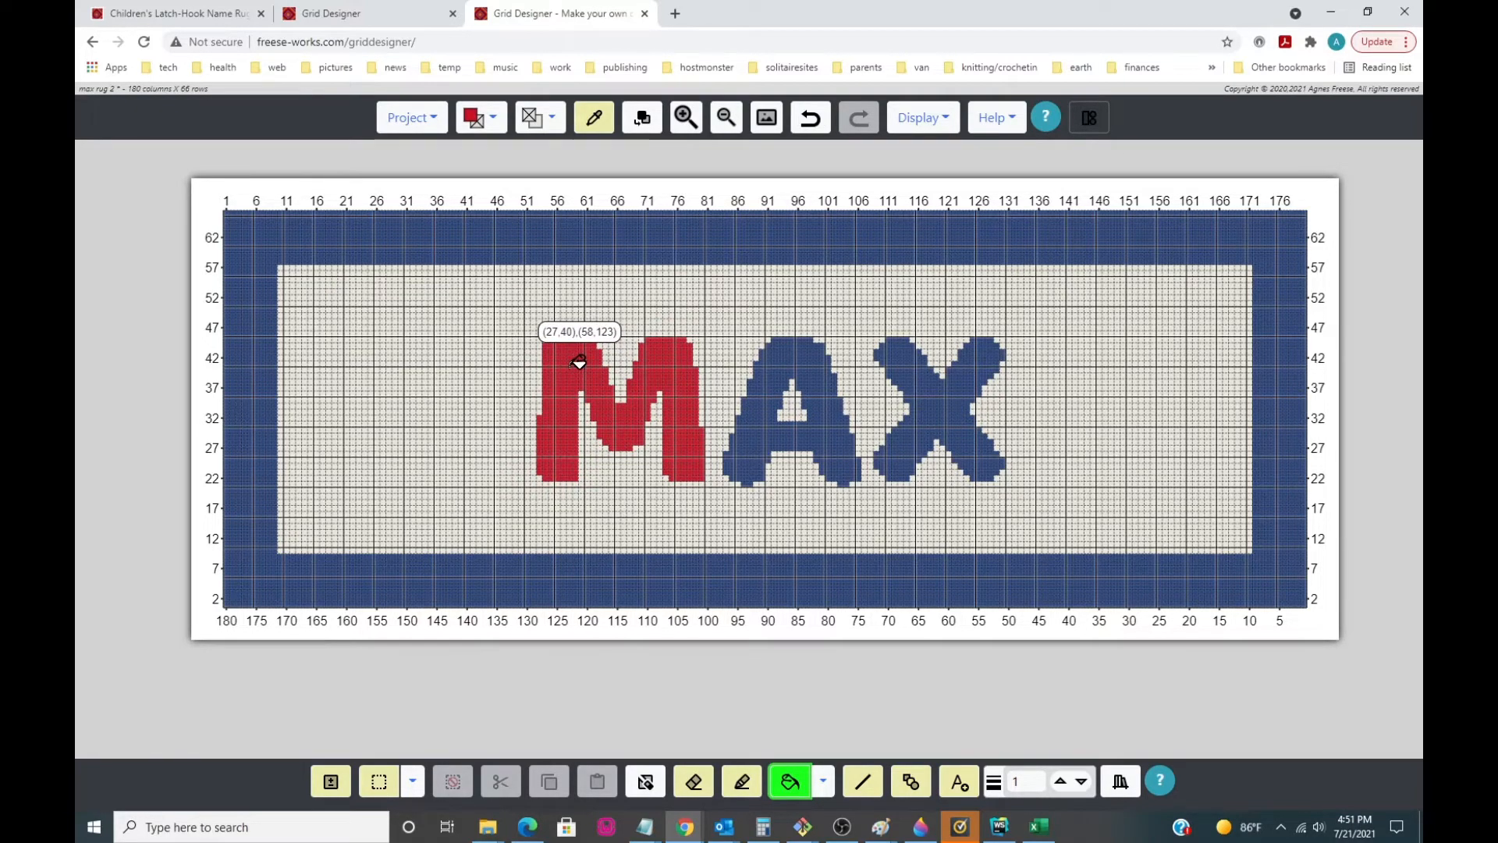
Set the foreground colour to Bright Yellow and fill the letter A with it.
left_click(492, 119)
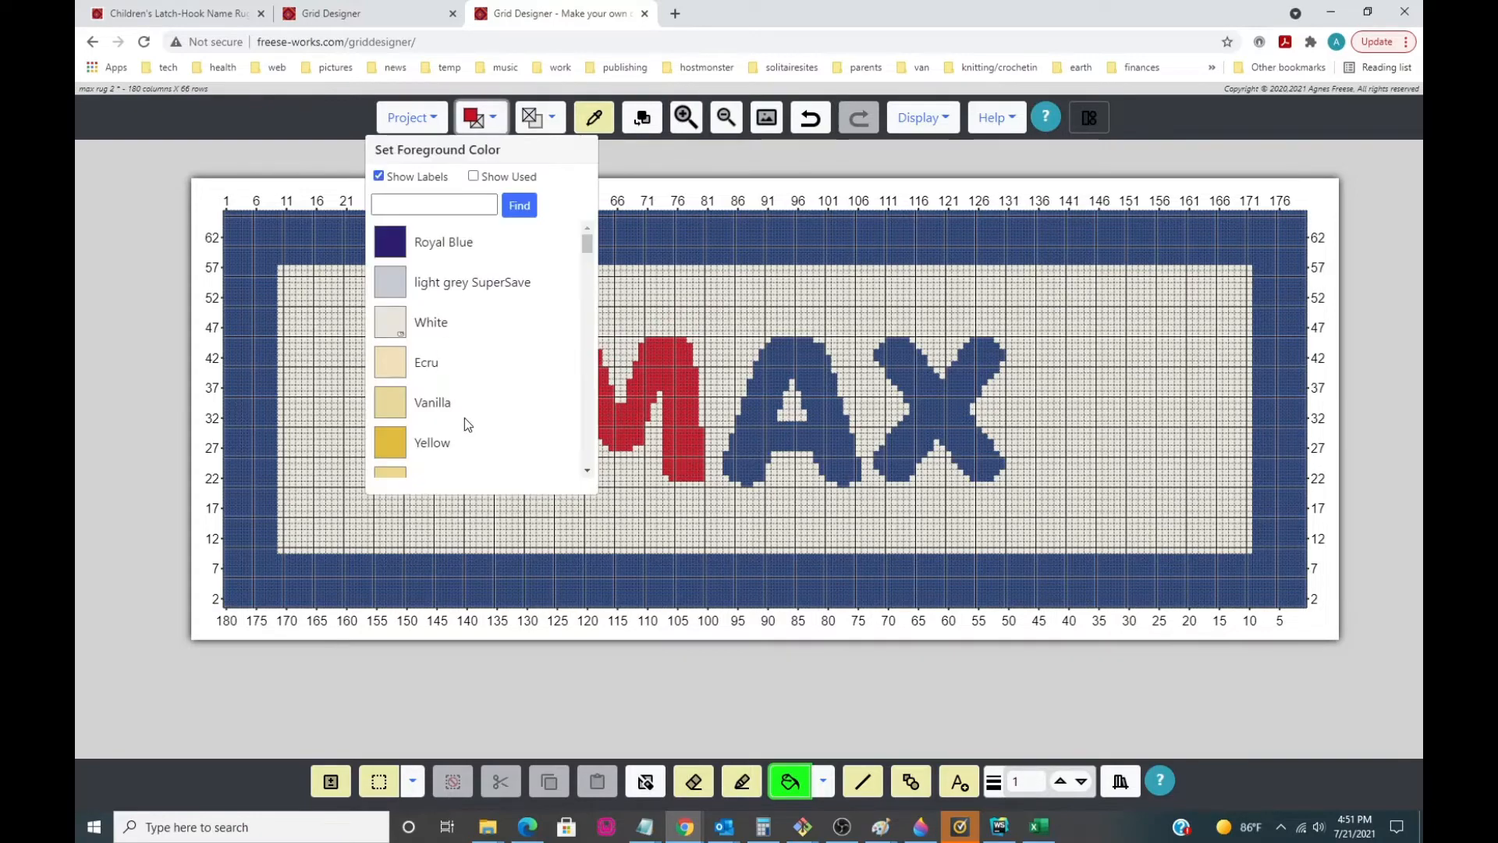
scroll(465, 418, "down", 3)
left_click(399, 362)
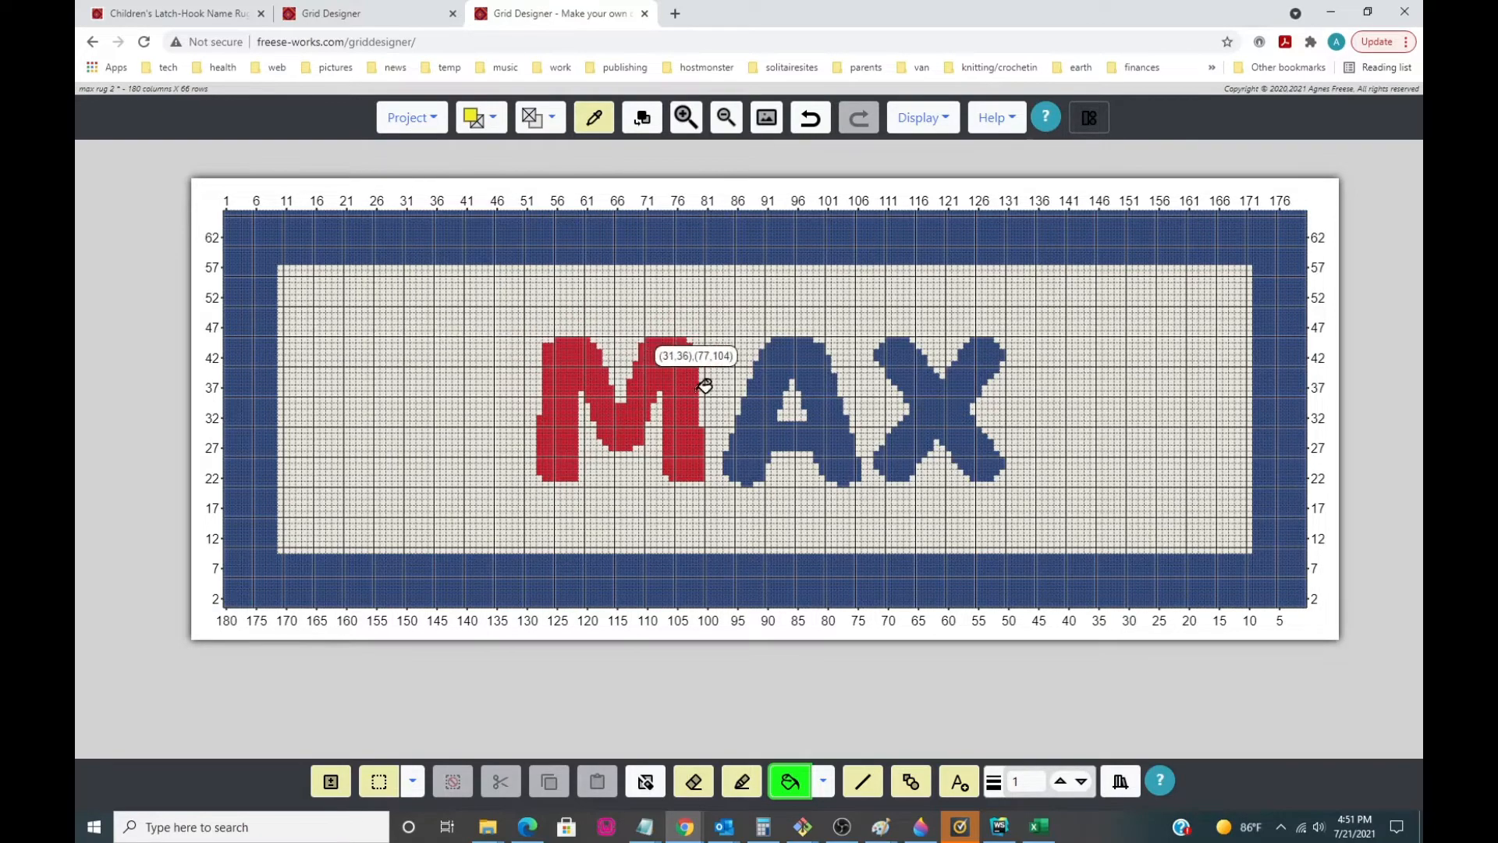
left_click(772, 382)
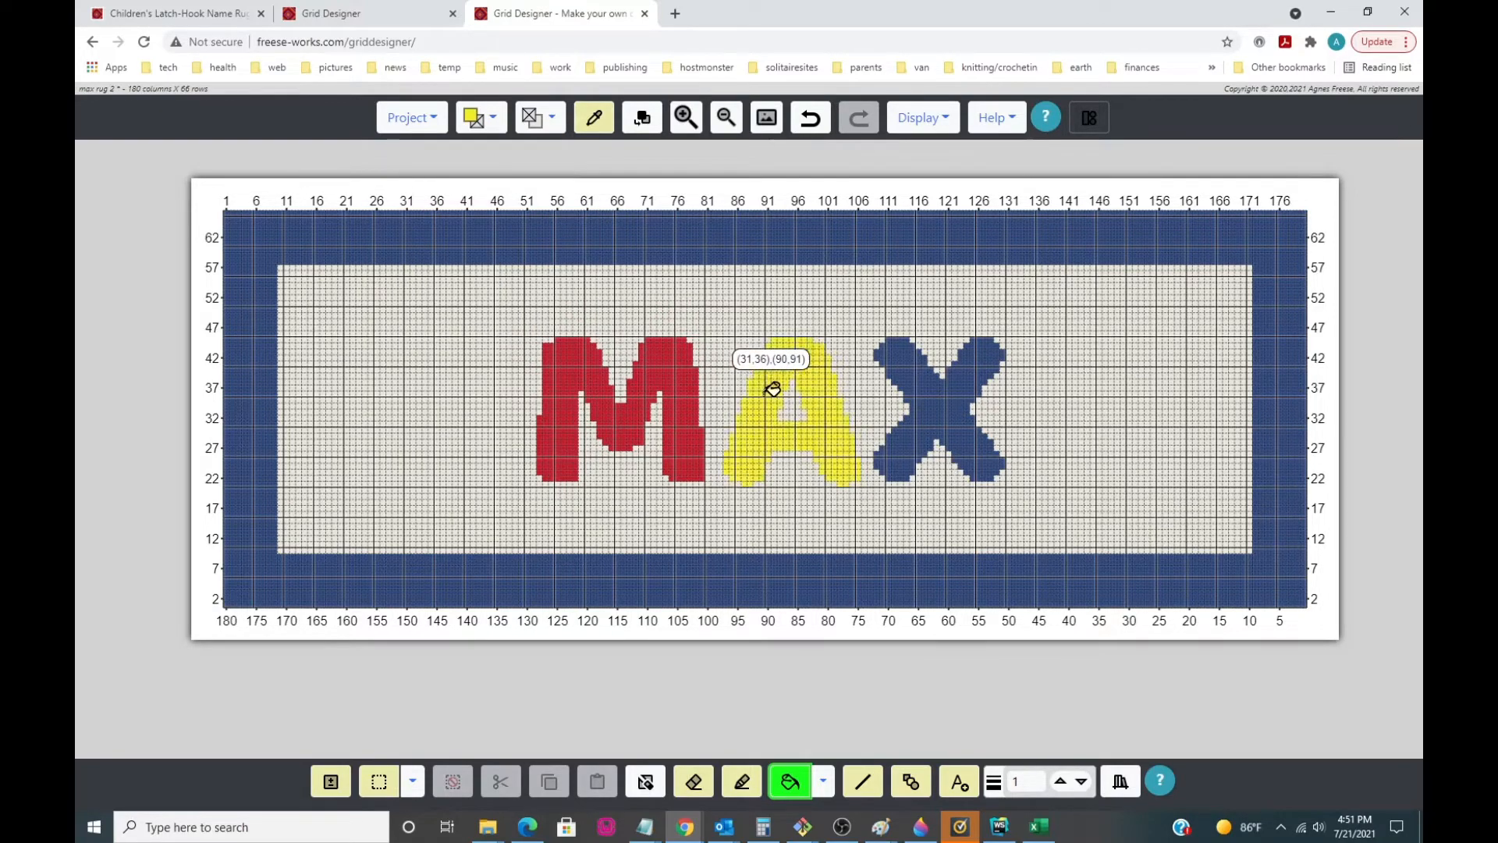
Set the foreground colour to Medium Aqua and fill the letter X with it.
left_click(493, 119)
scroll(478, 337, "down", 10)
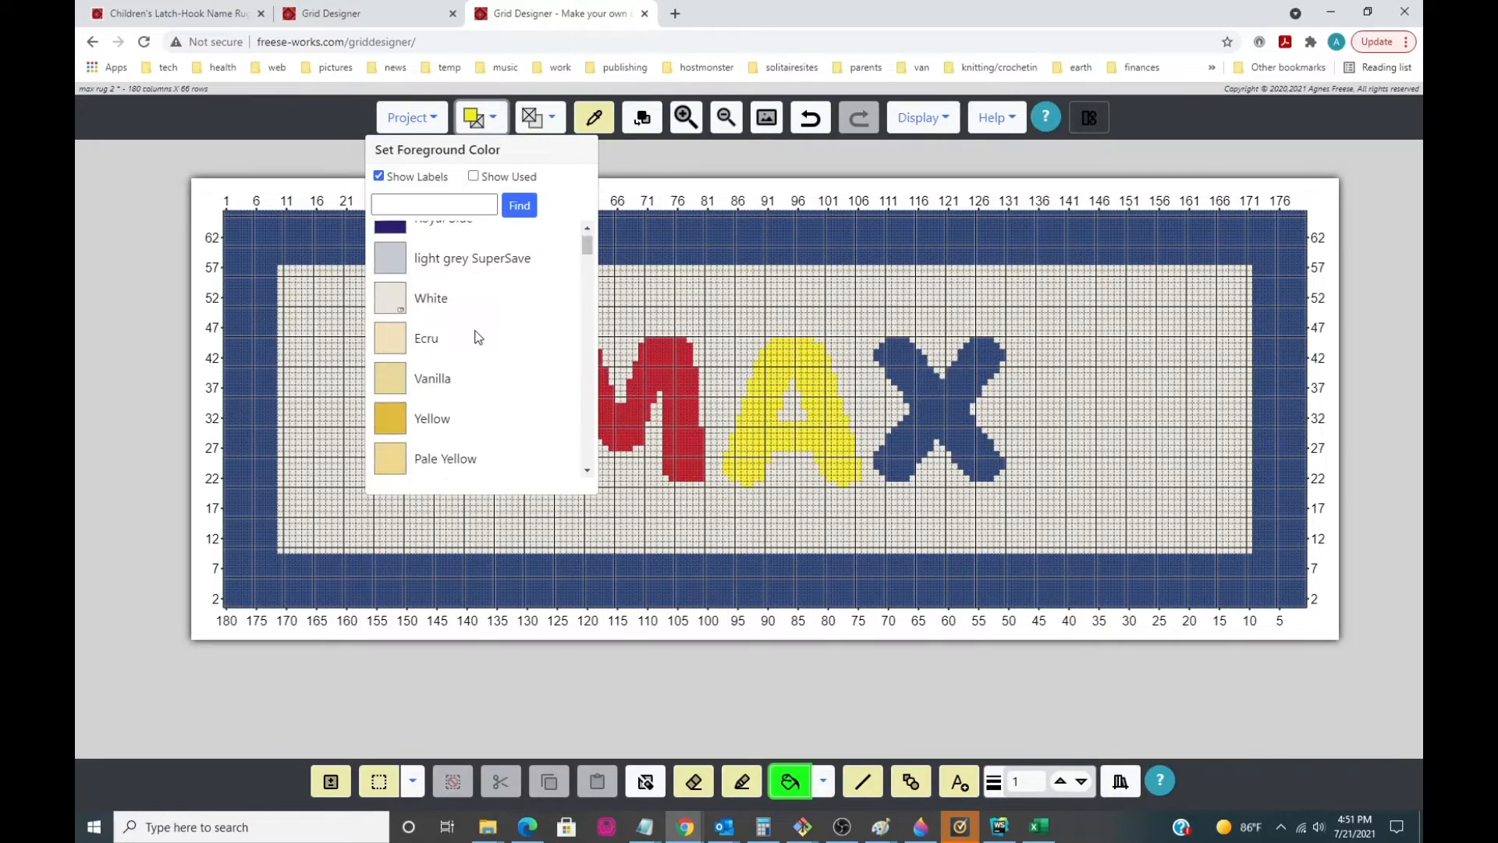
scroll(479, 337, "down", 6)
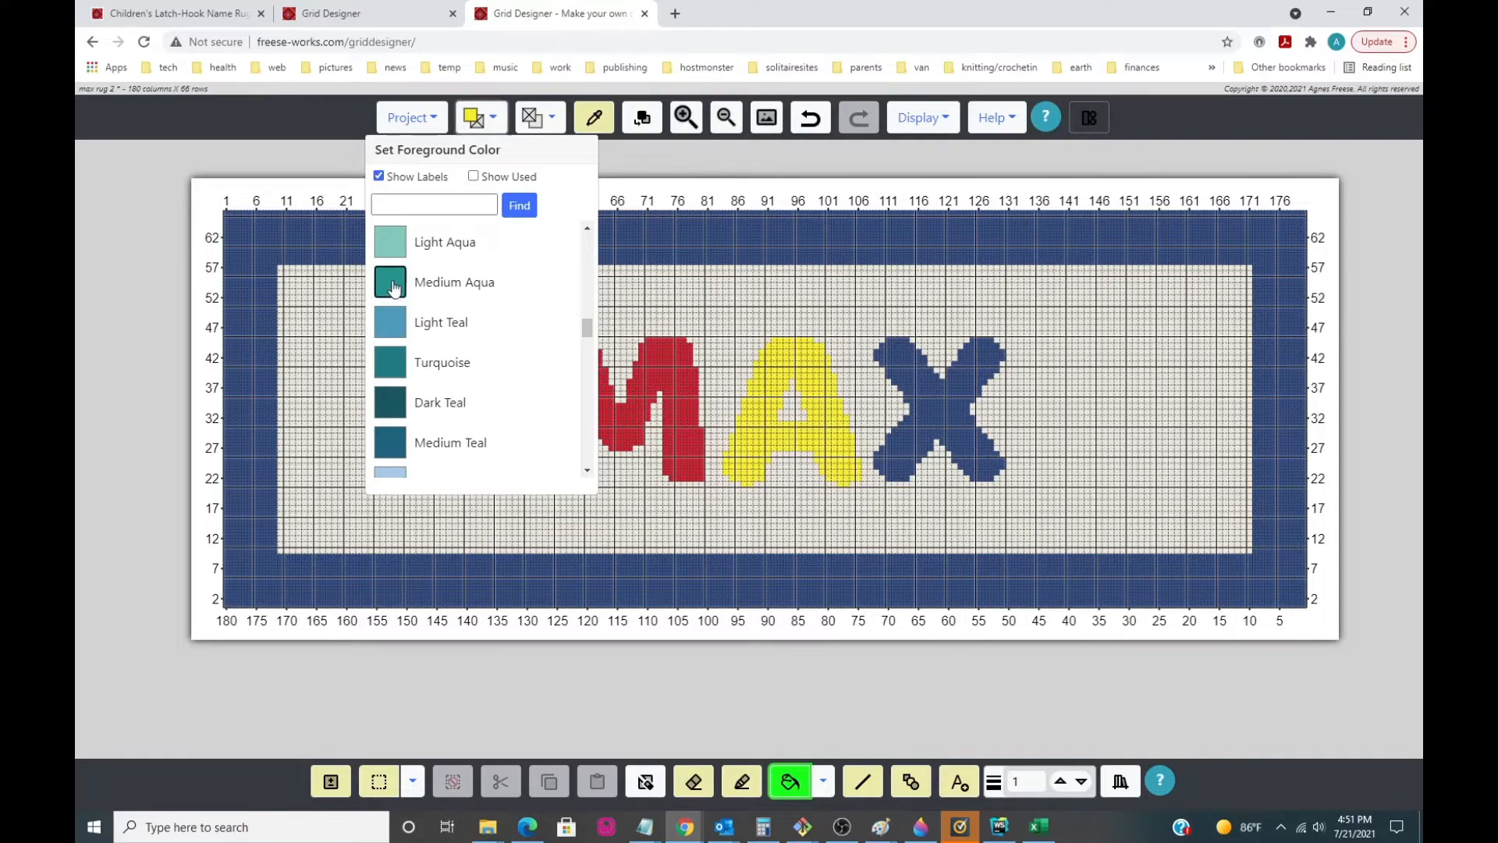
left_click(390, 284)
left_click(925, 372)
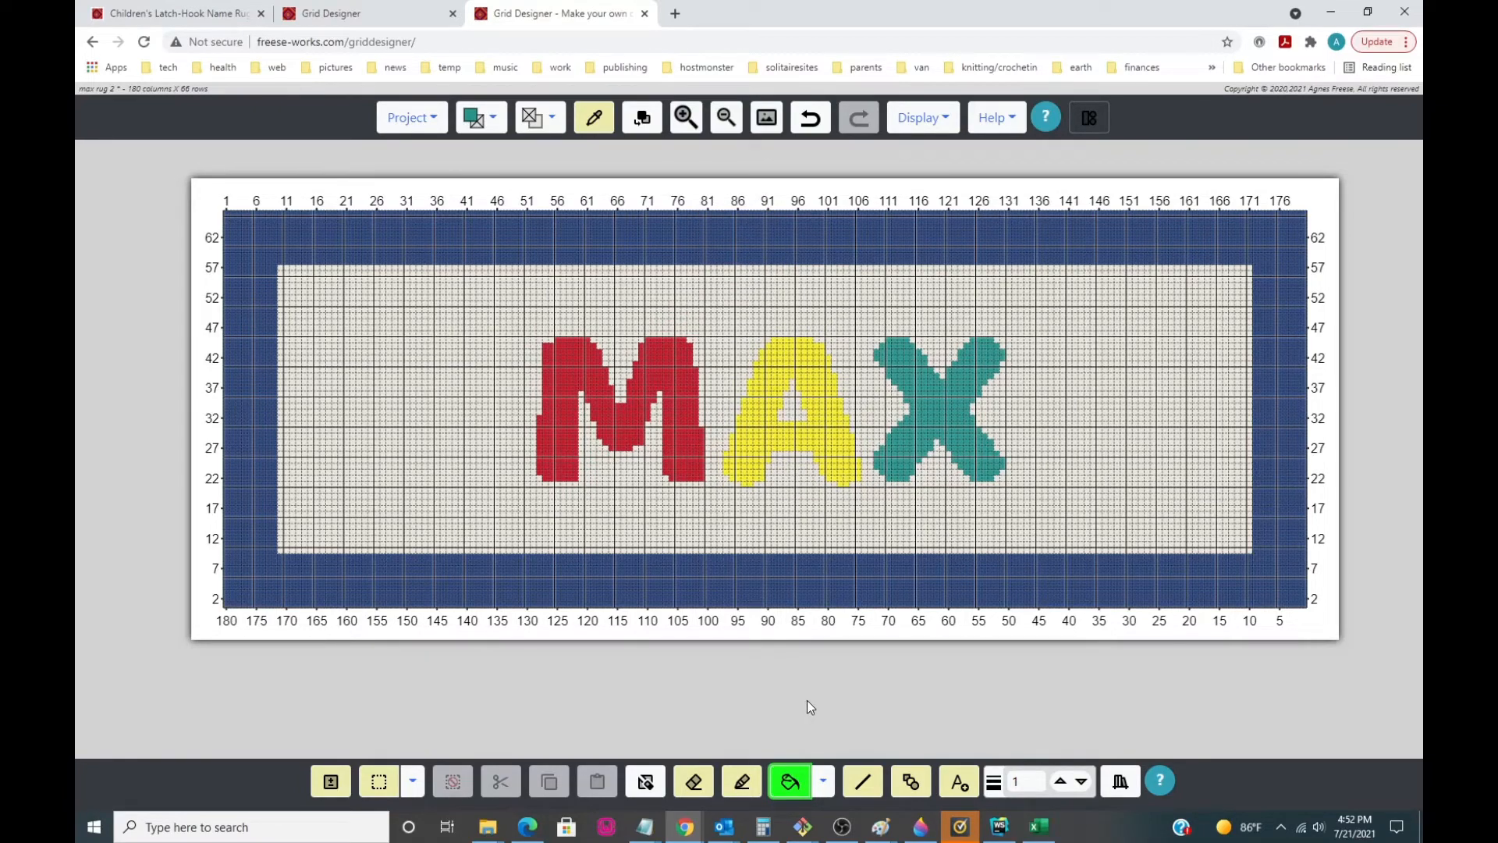
Switch the fill mode to Outline area, dismissing its tip permanently, and choose Dark Cornflower from the used colours as the foreground colour.
left_click(824, 783)
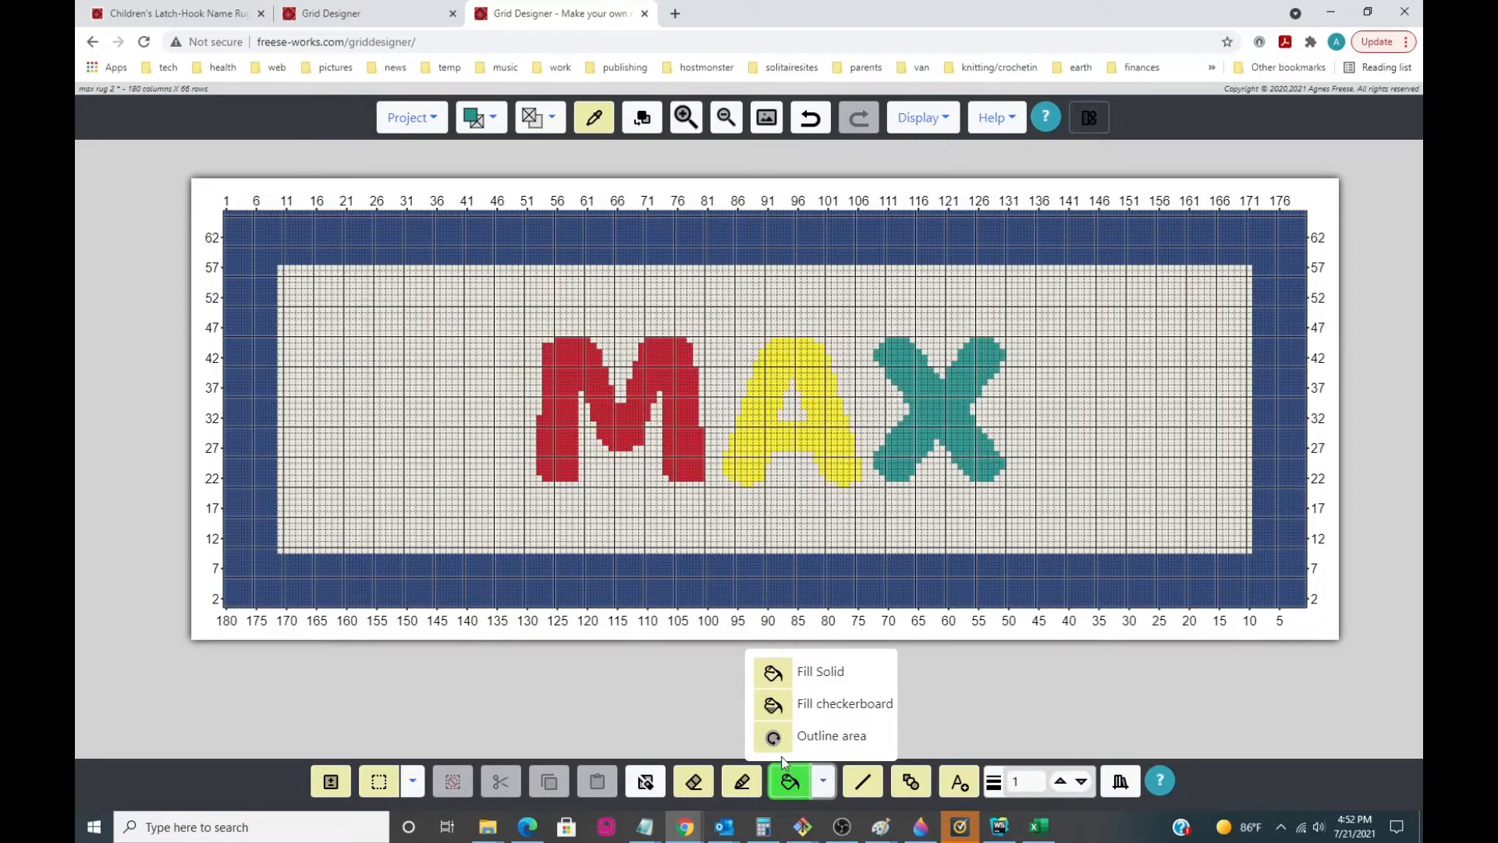
left_click(772, 738)
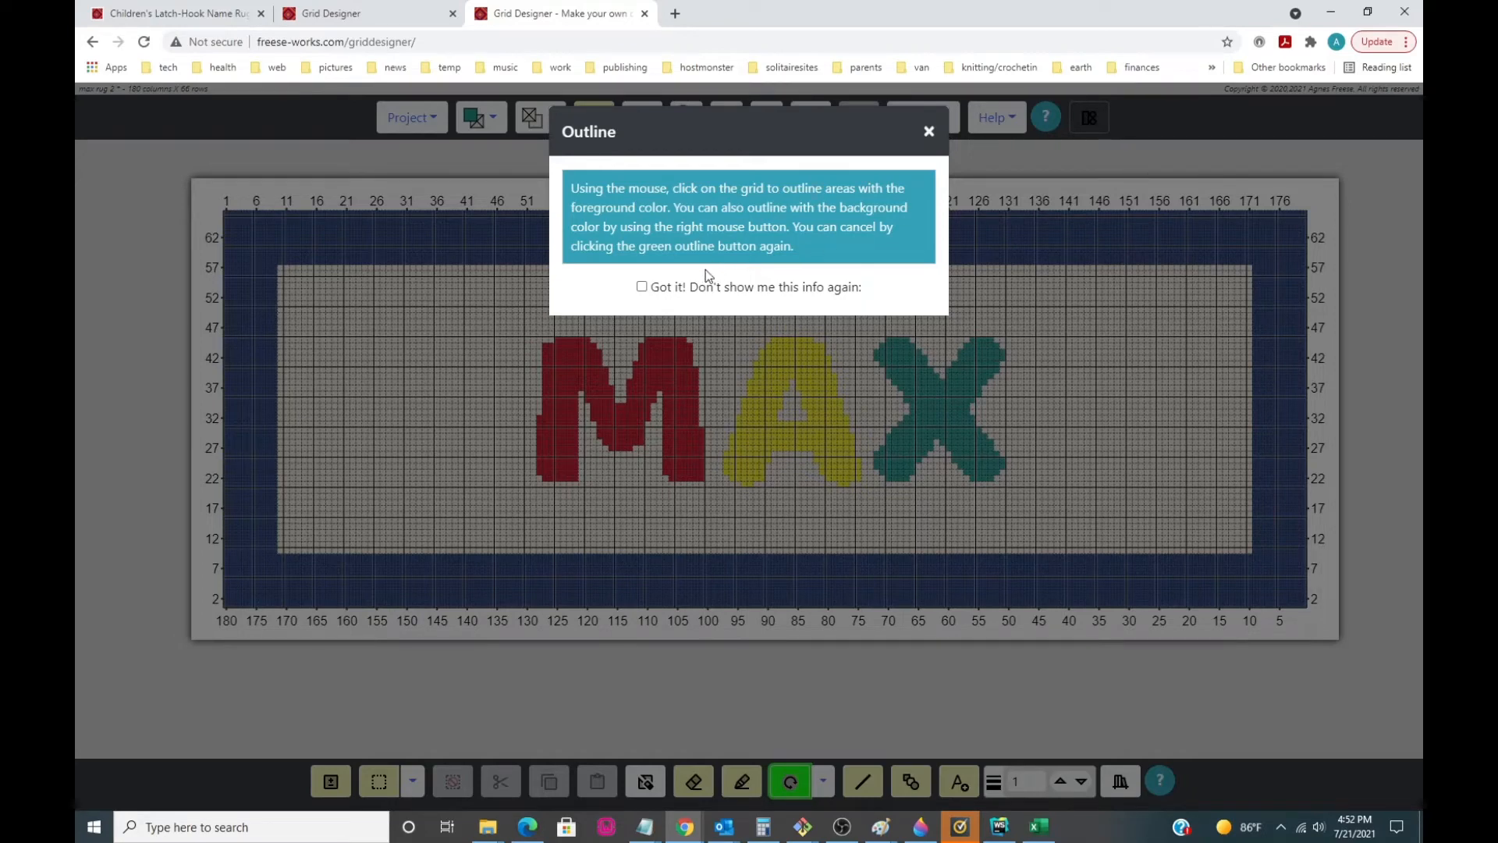
left_click(643, 286)
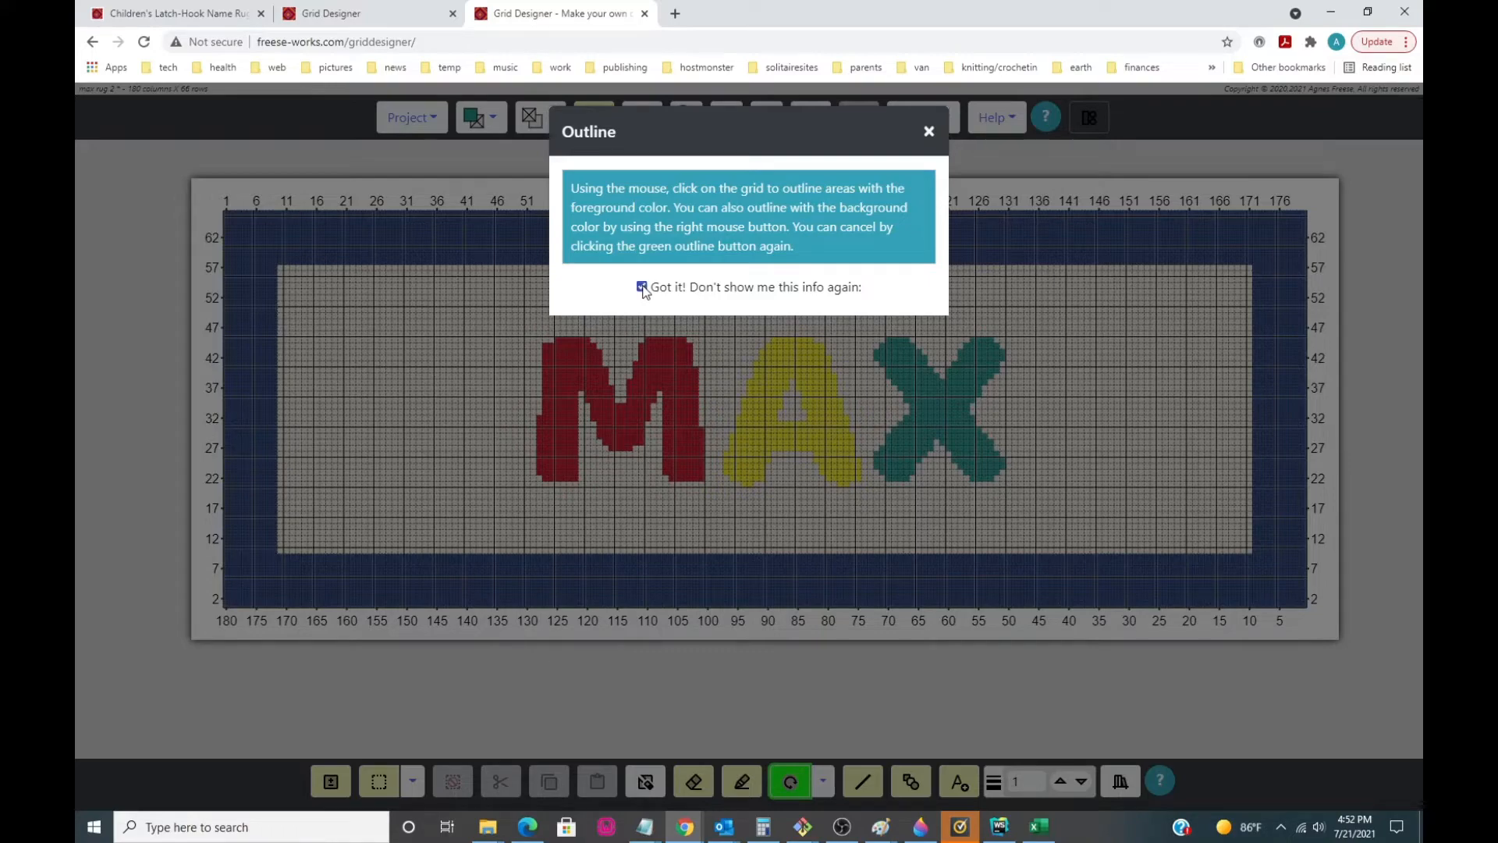
left_click(929, 133)
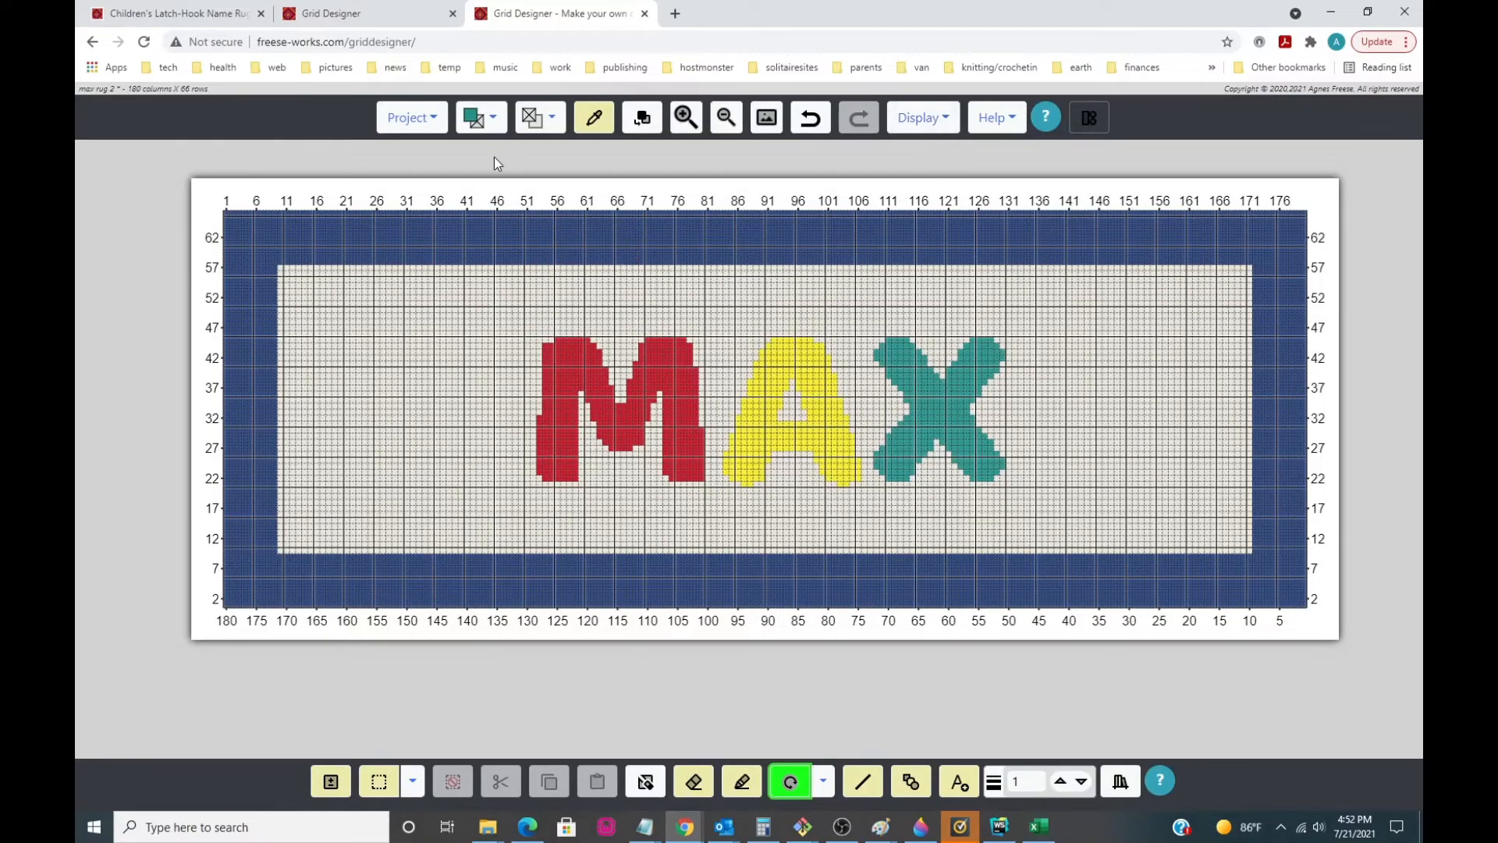
left_click(498, 123)
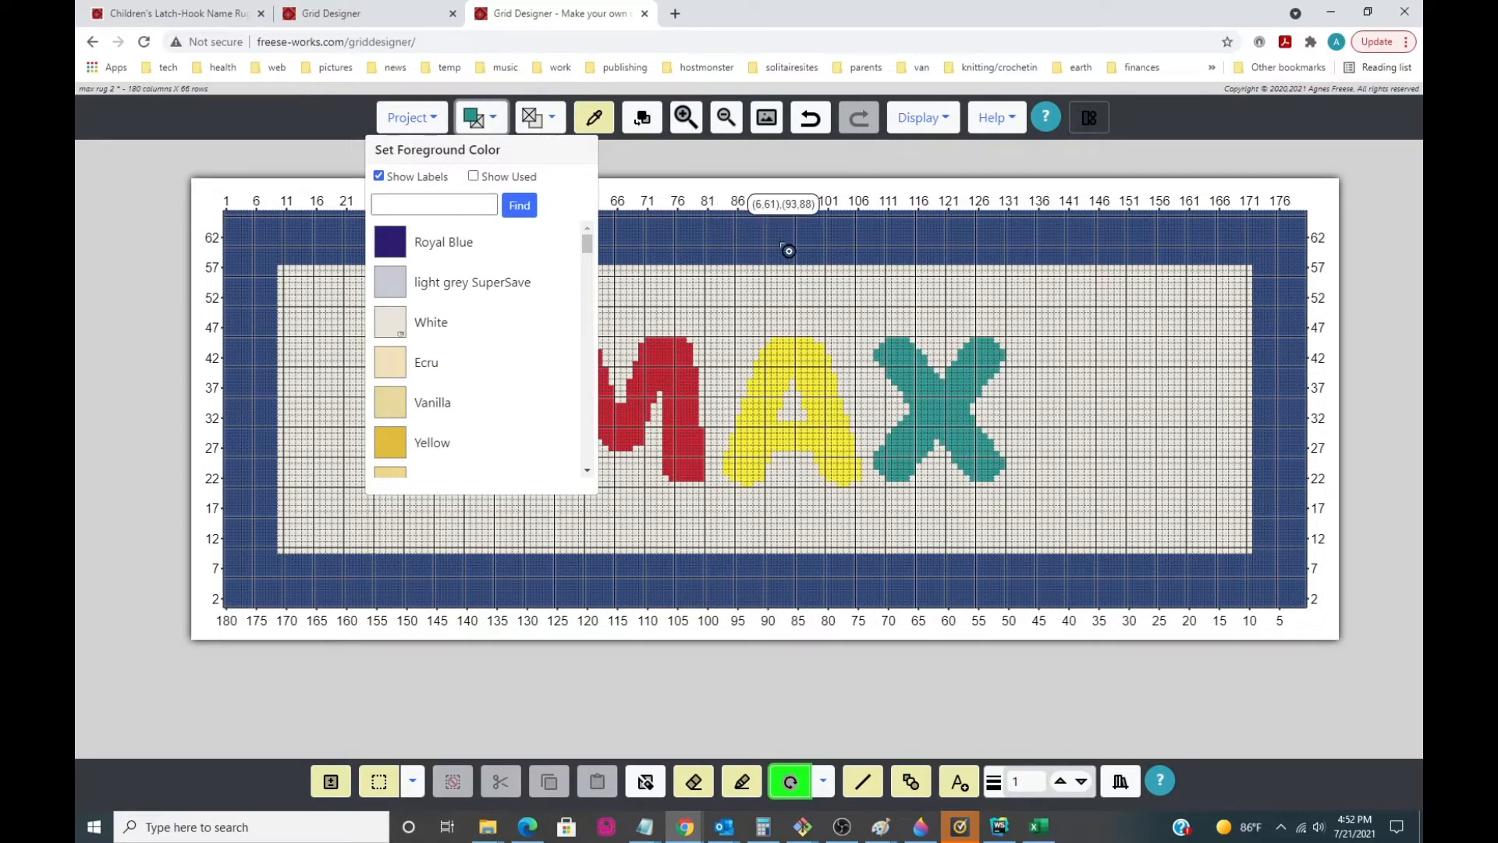
left_click(474, 178)
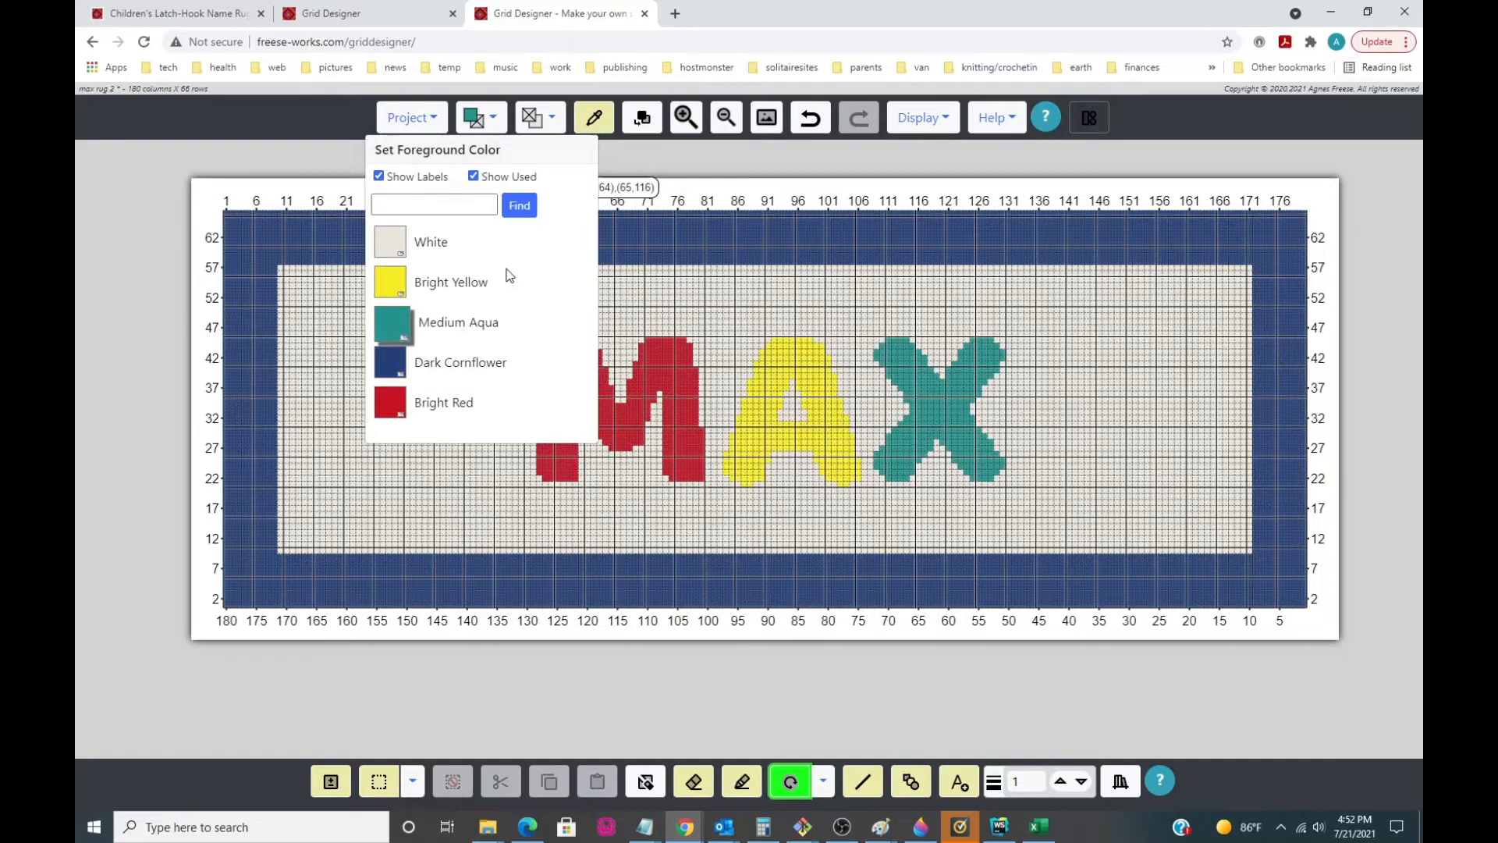
left_click(390, 363)
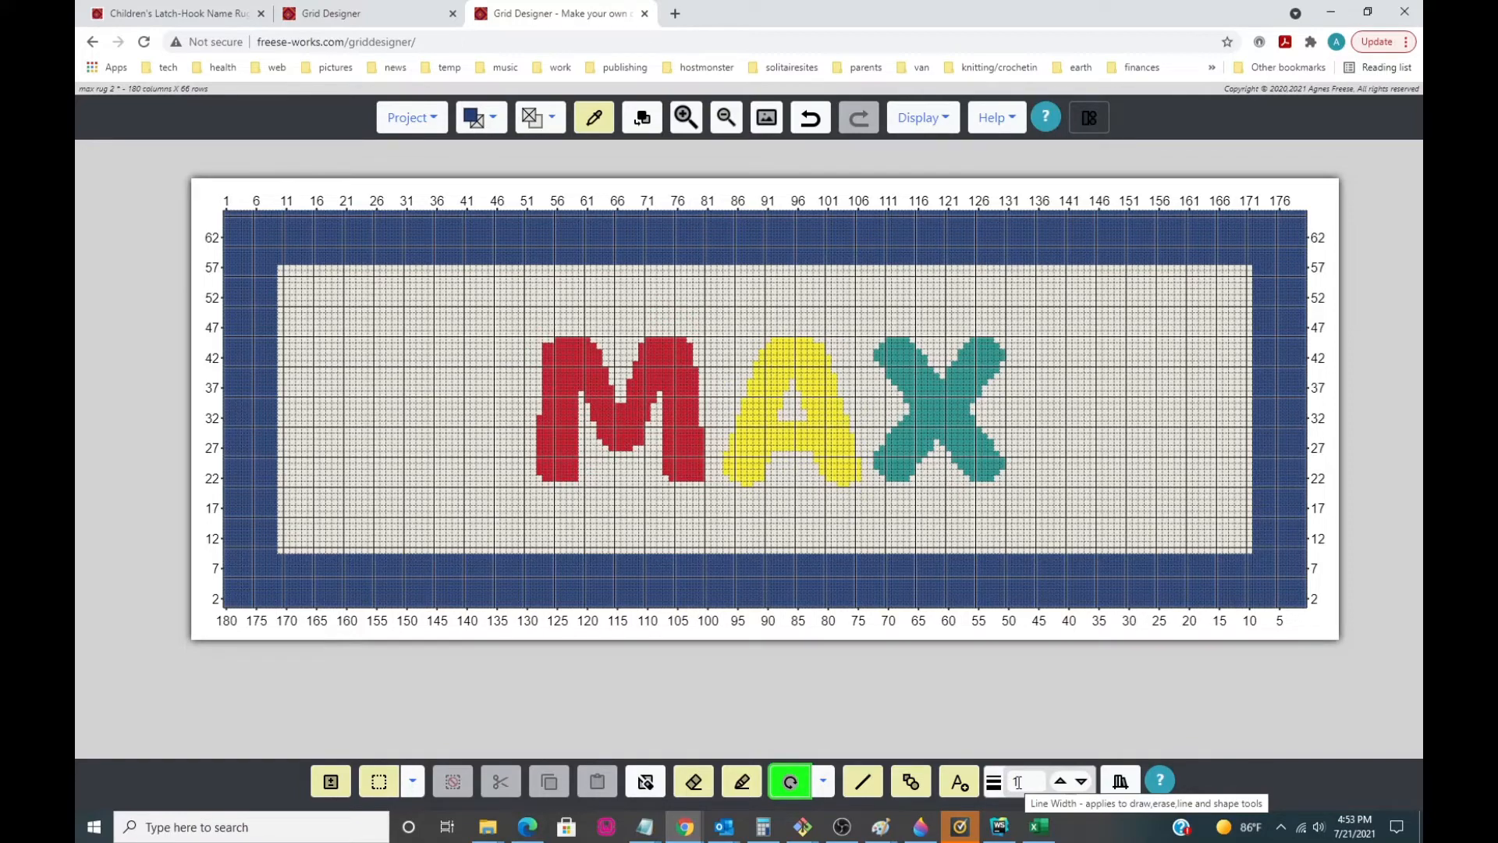
Outline the letters M, A and X in Dark Cornflower, leave the outline mode, and save the project.
left_click(569, 388)
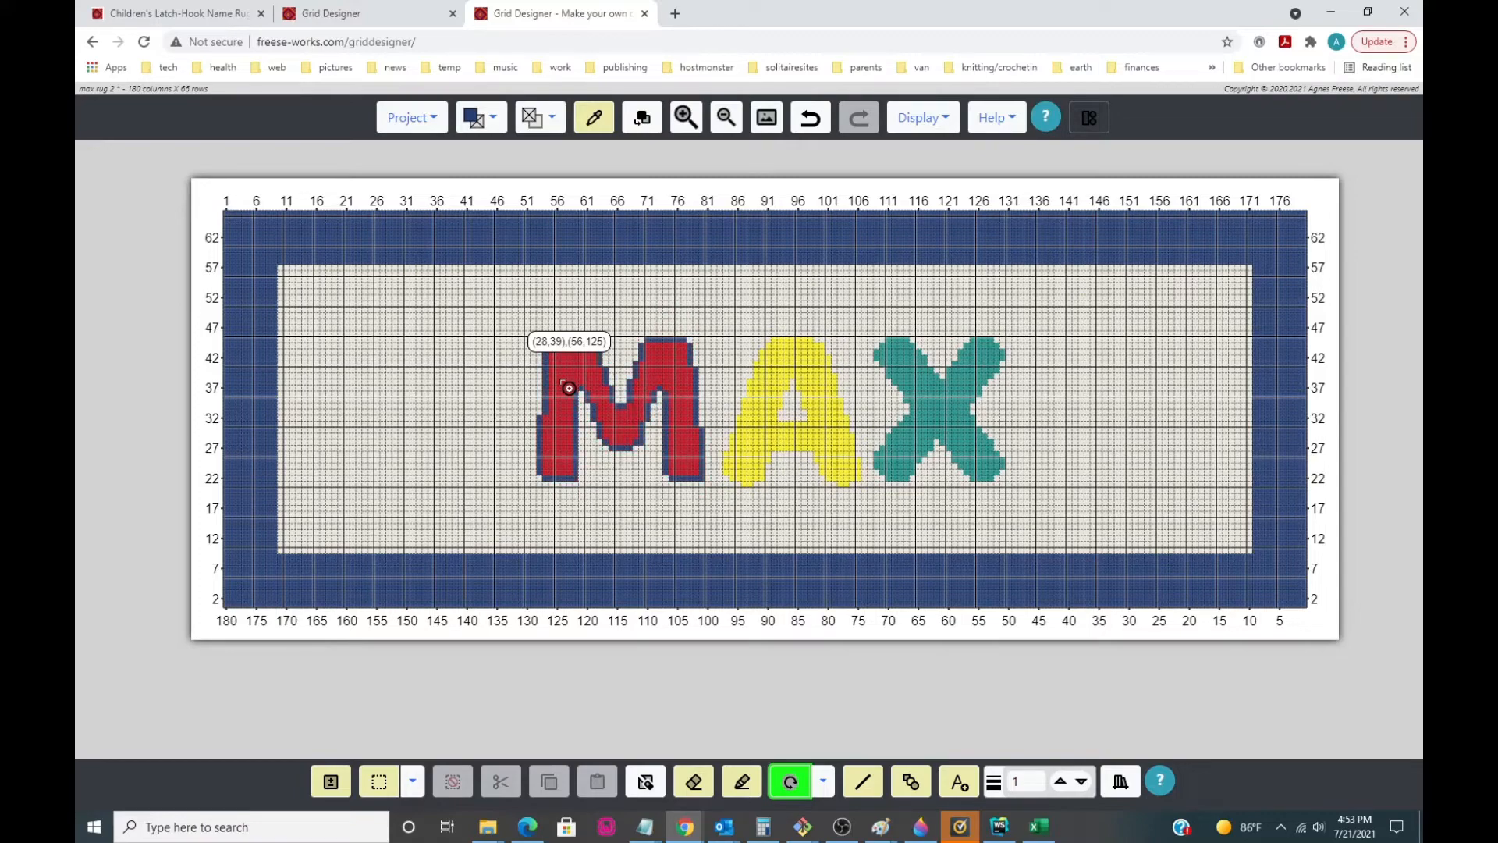
left_click(765, 432)
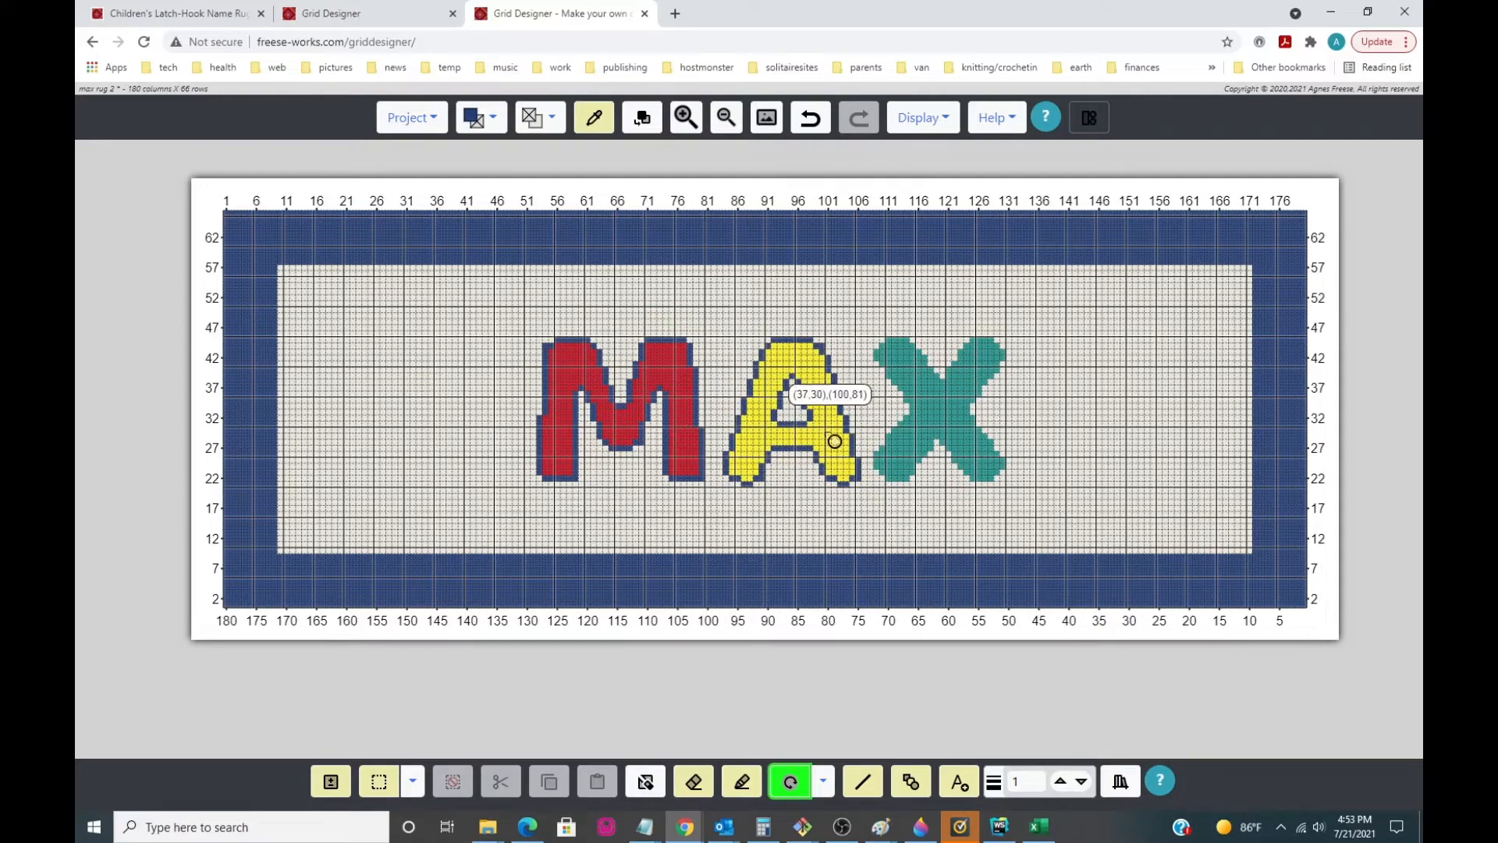
left_click(934, 422)
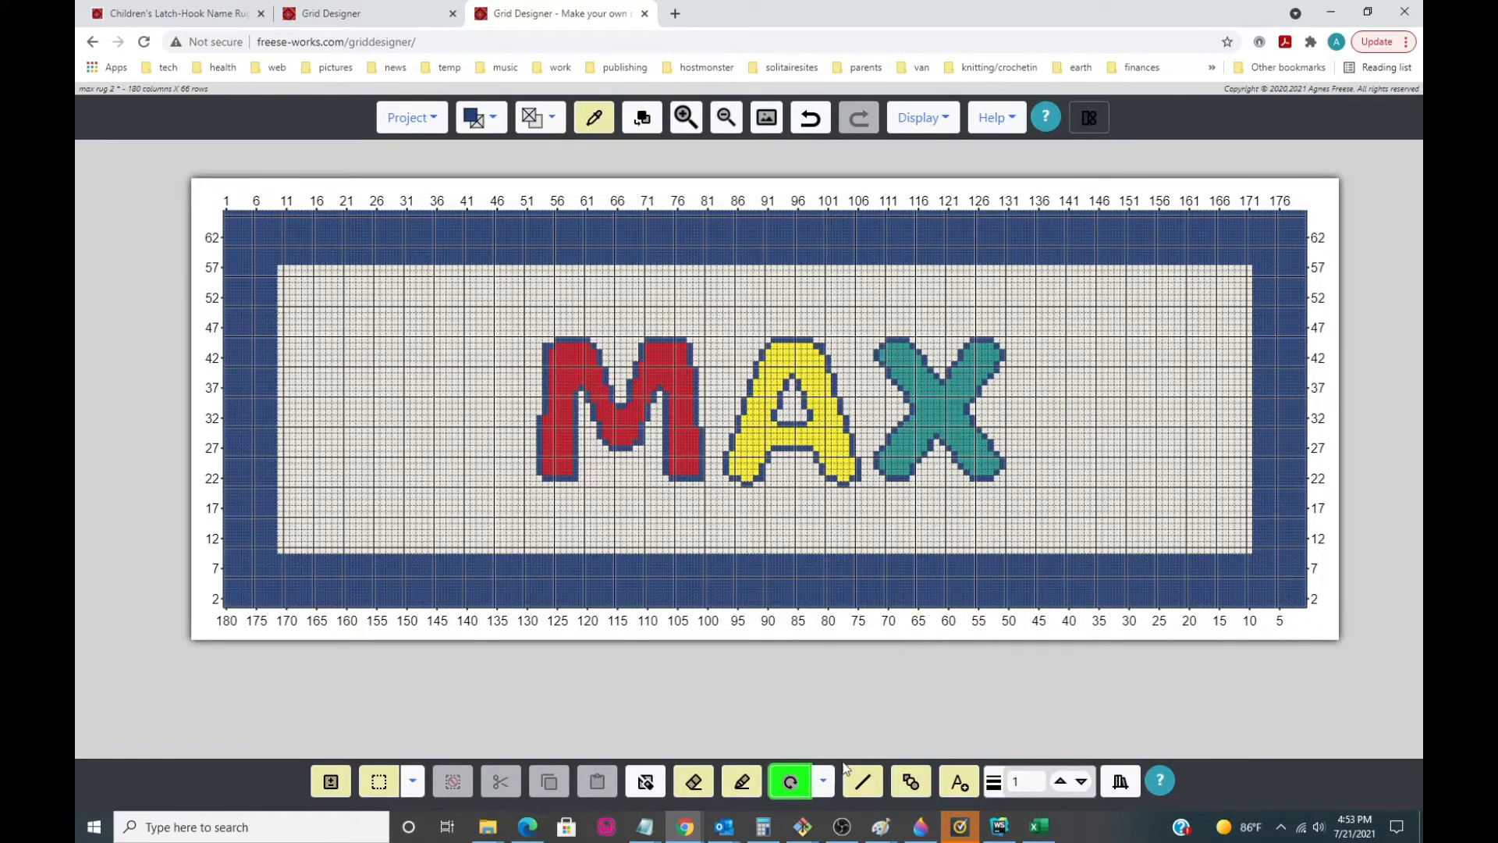
left_click(790, 781)
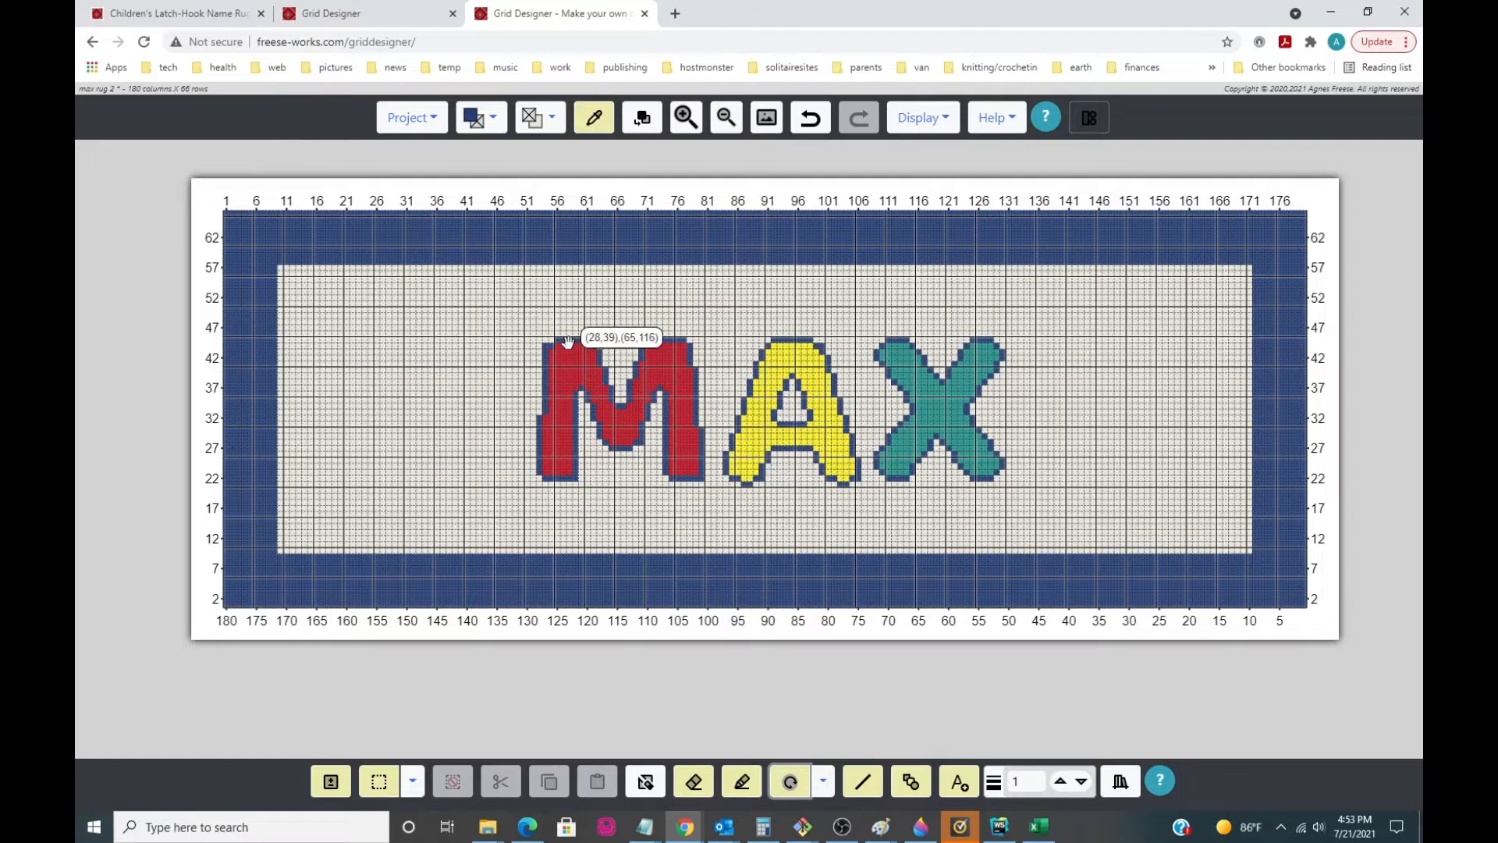
left_click(411, 124)
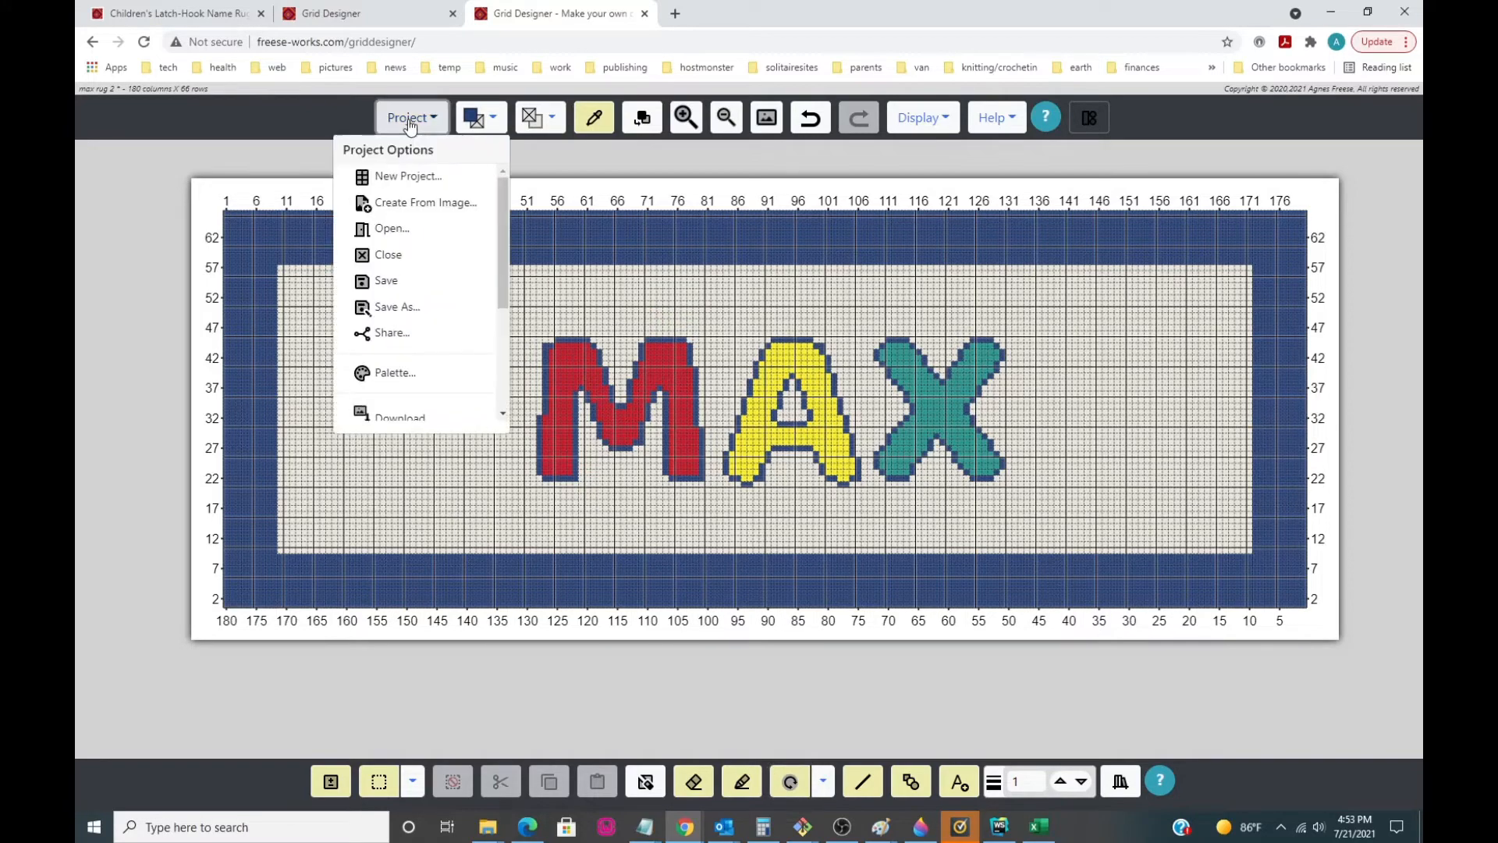
left_click(387, 282)
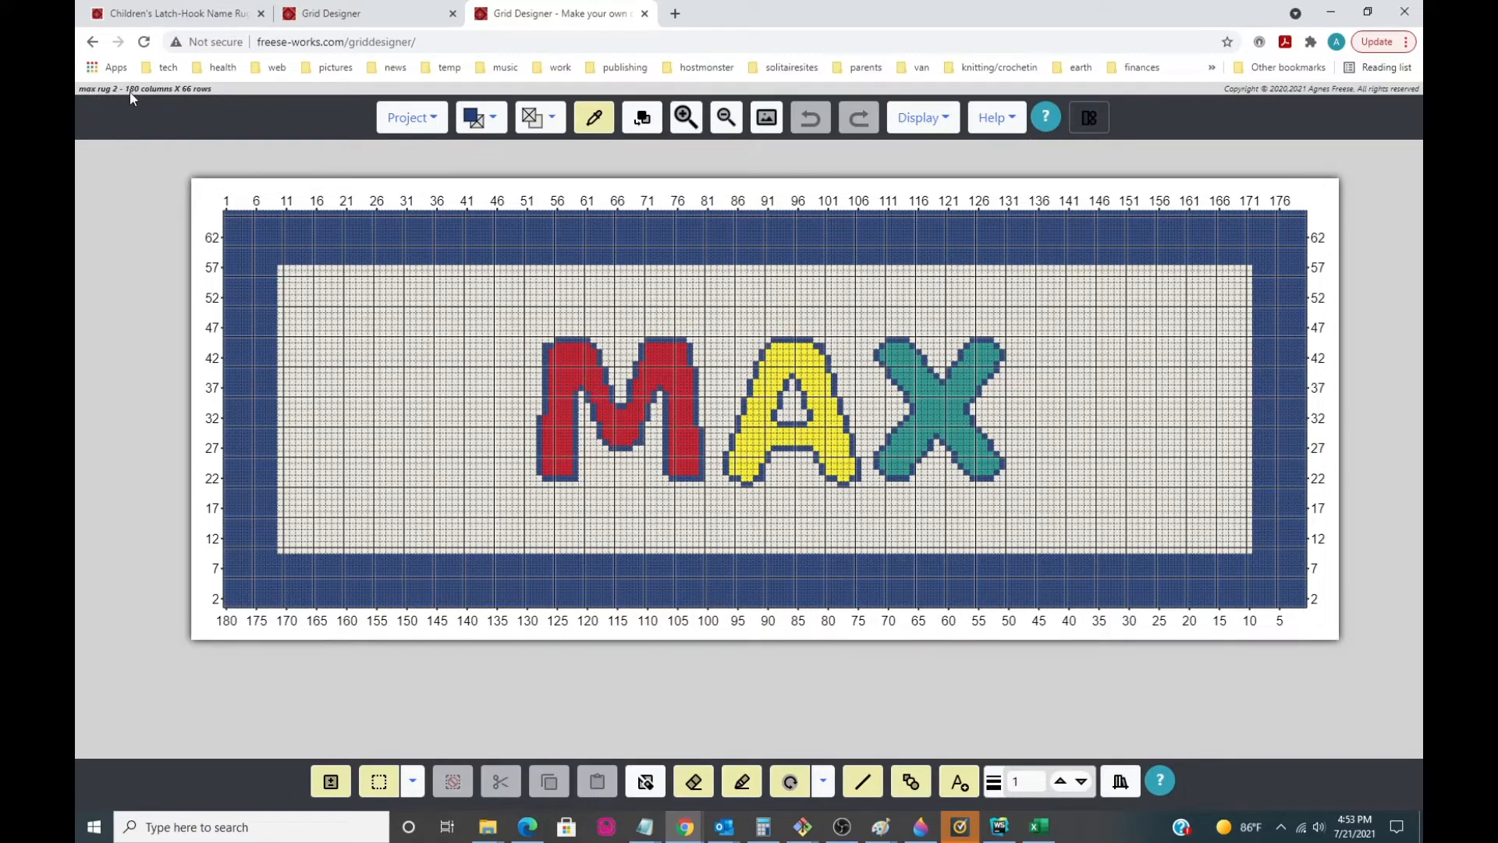
Review the project information, including the palette and colours used, and look over the colour substitution options.
left_click(154, 91)
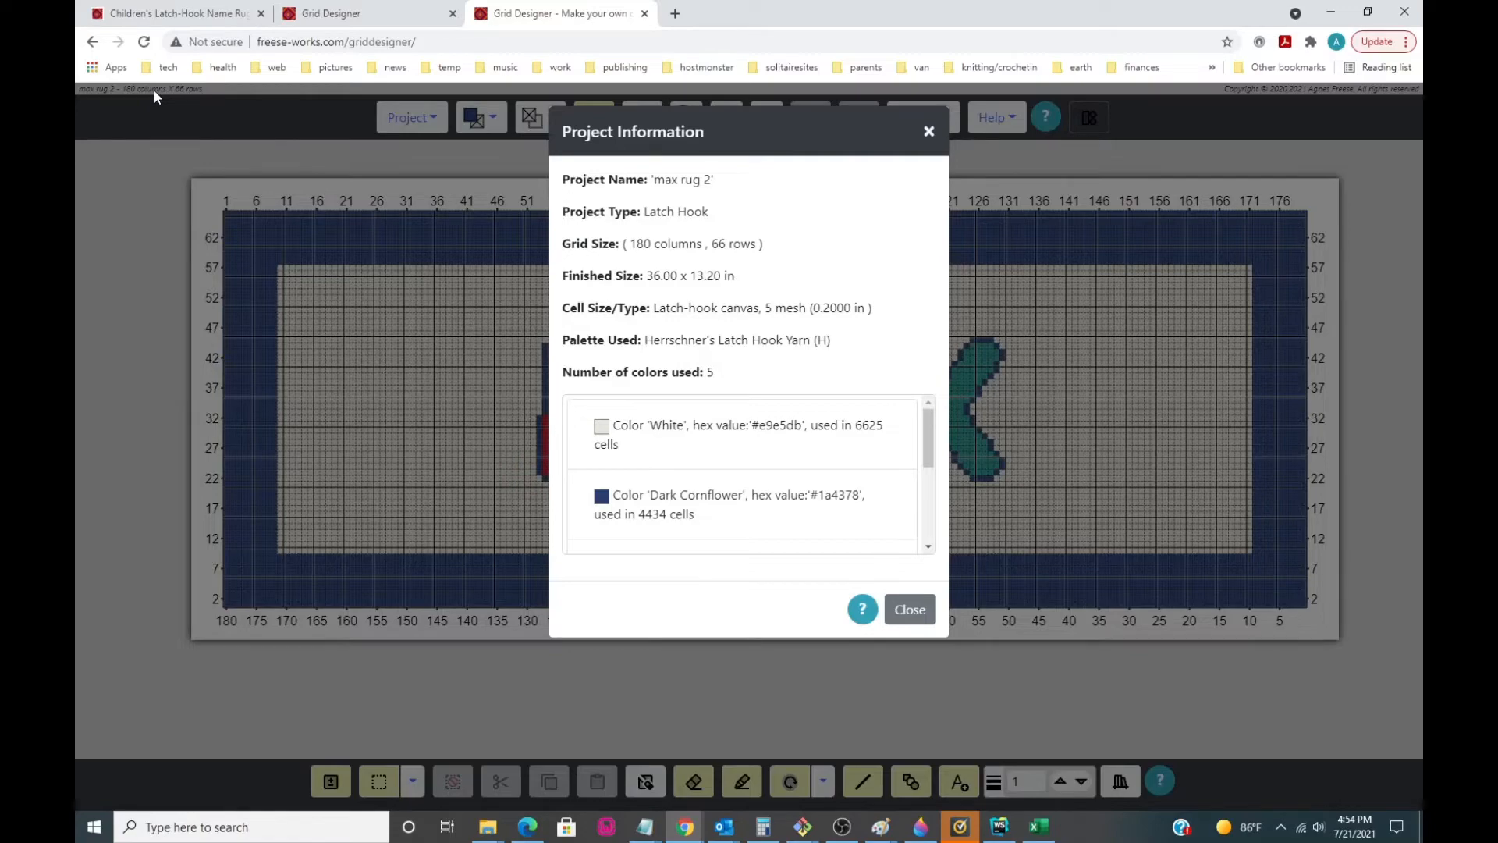
left_click(929, 132)
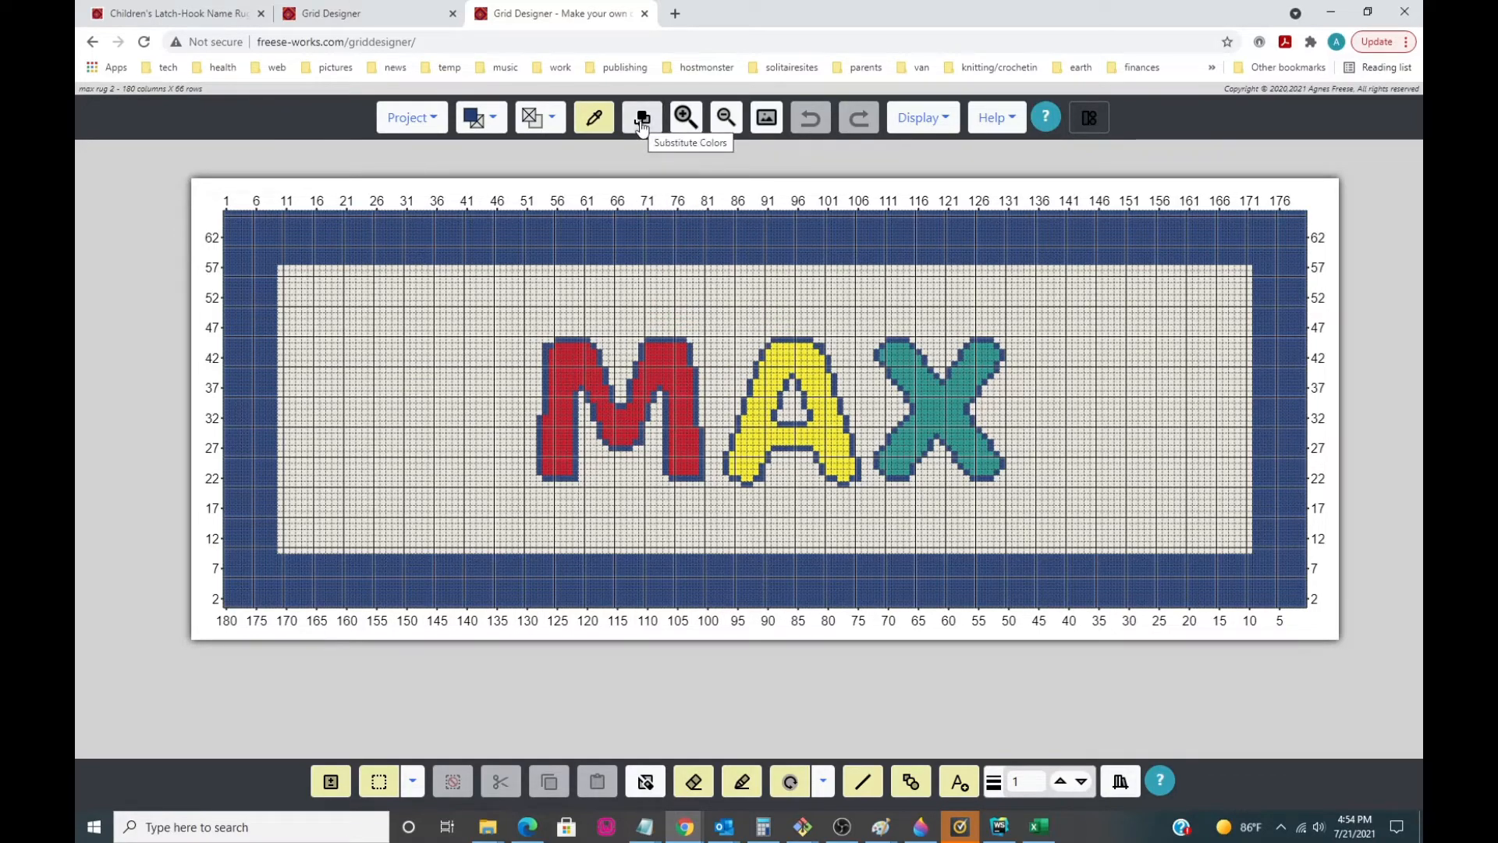
left_click(643, 119)
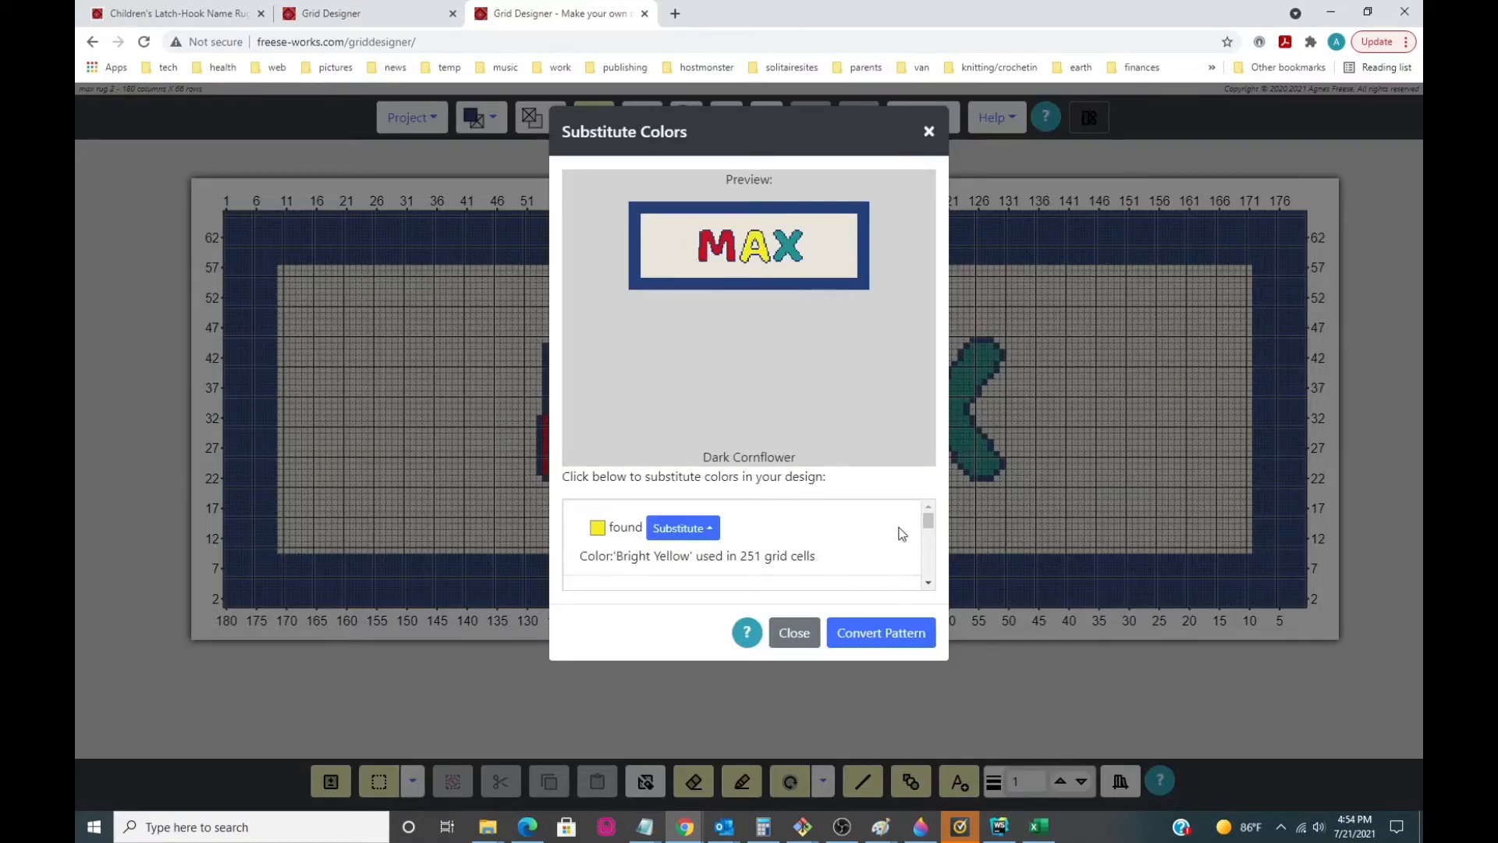
left_click(929, 131)
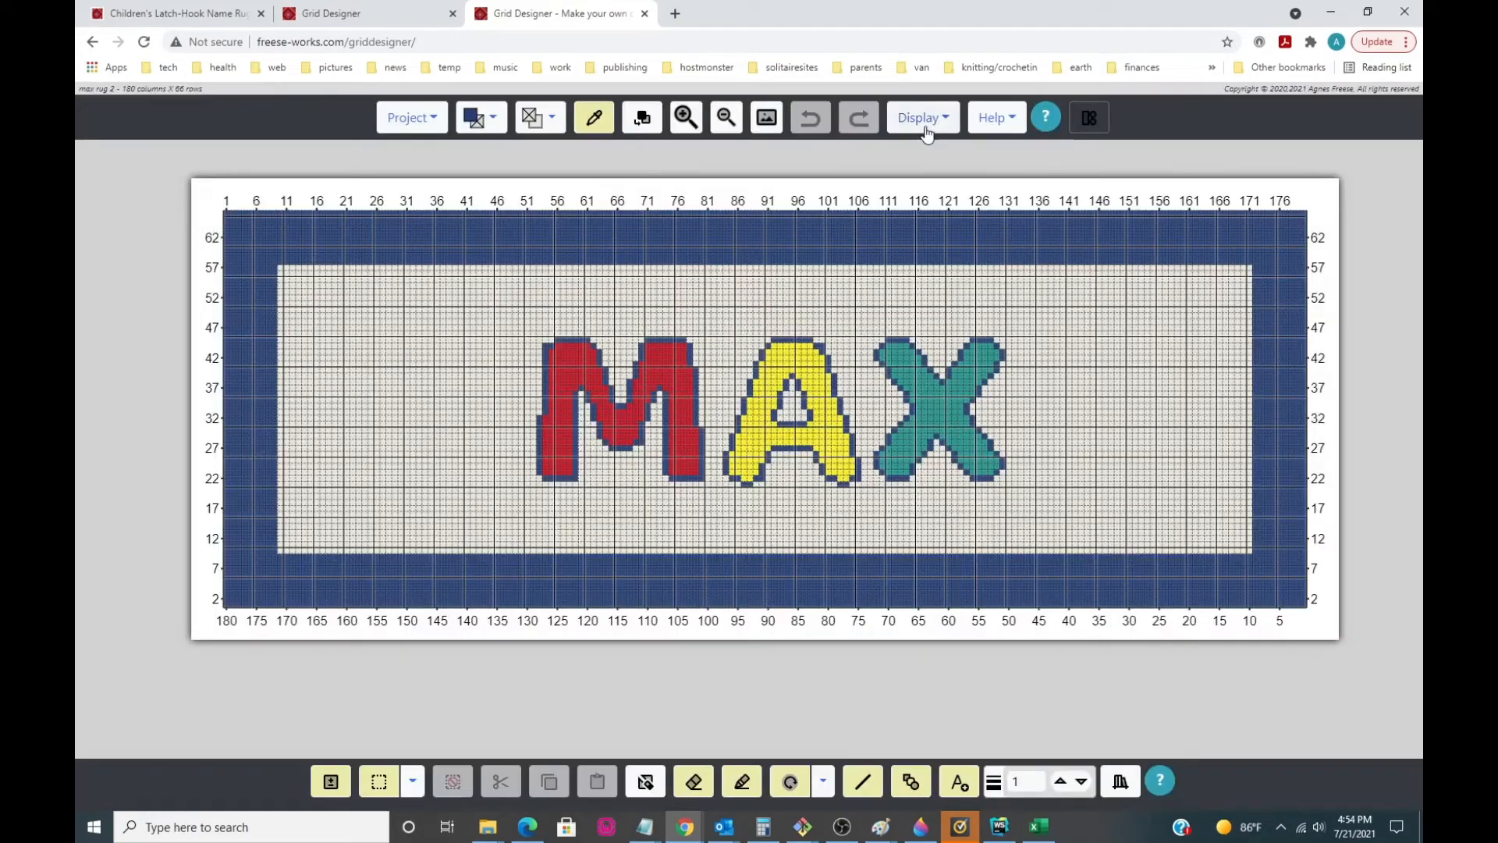
Set Orange as the substitute for Bright Yellow, the colour of the letter A.
left_click(643, 119)
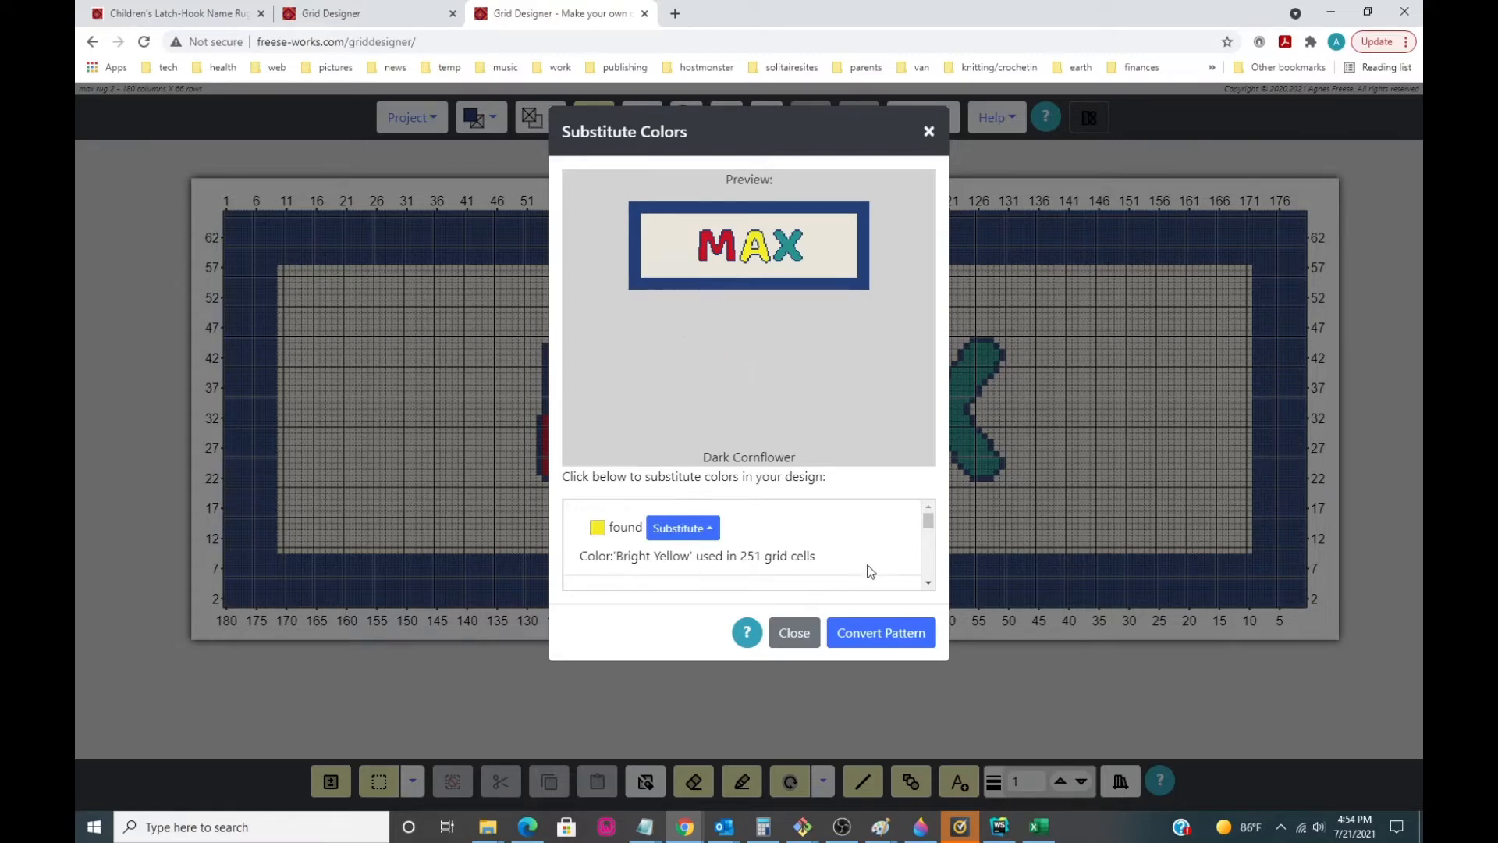
mouse_move(929, 526)
left_mouse_down()
mouse_move(943, 584)
mouse_move(939, 518)
left_mouse_up()
left_click(680, 531)
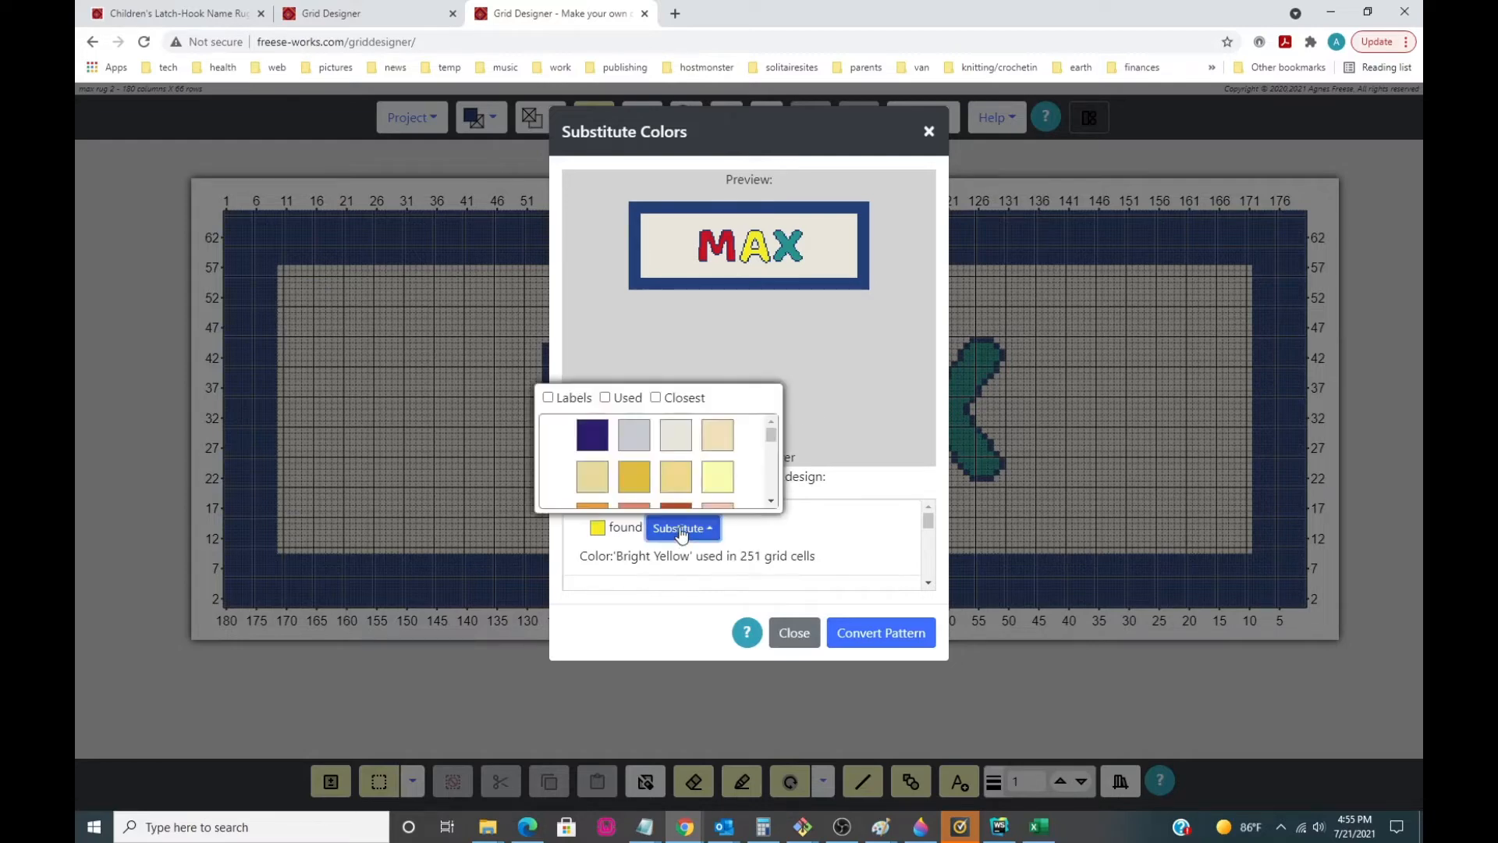
left_click(771, 502)
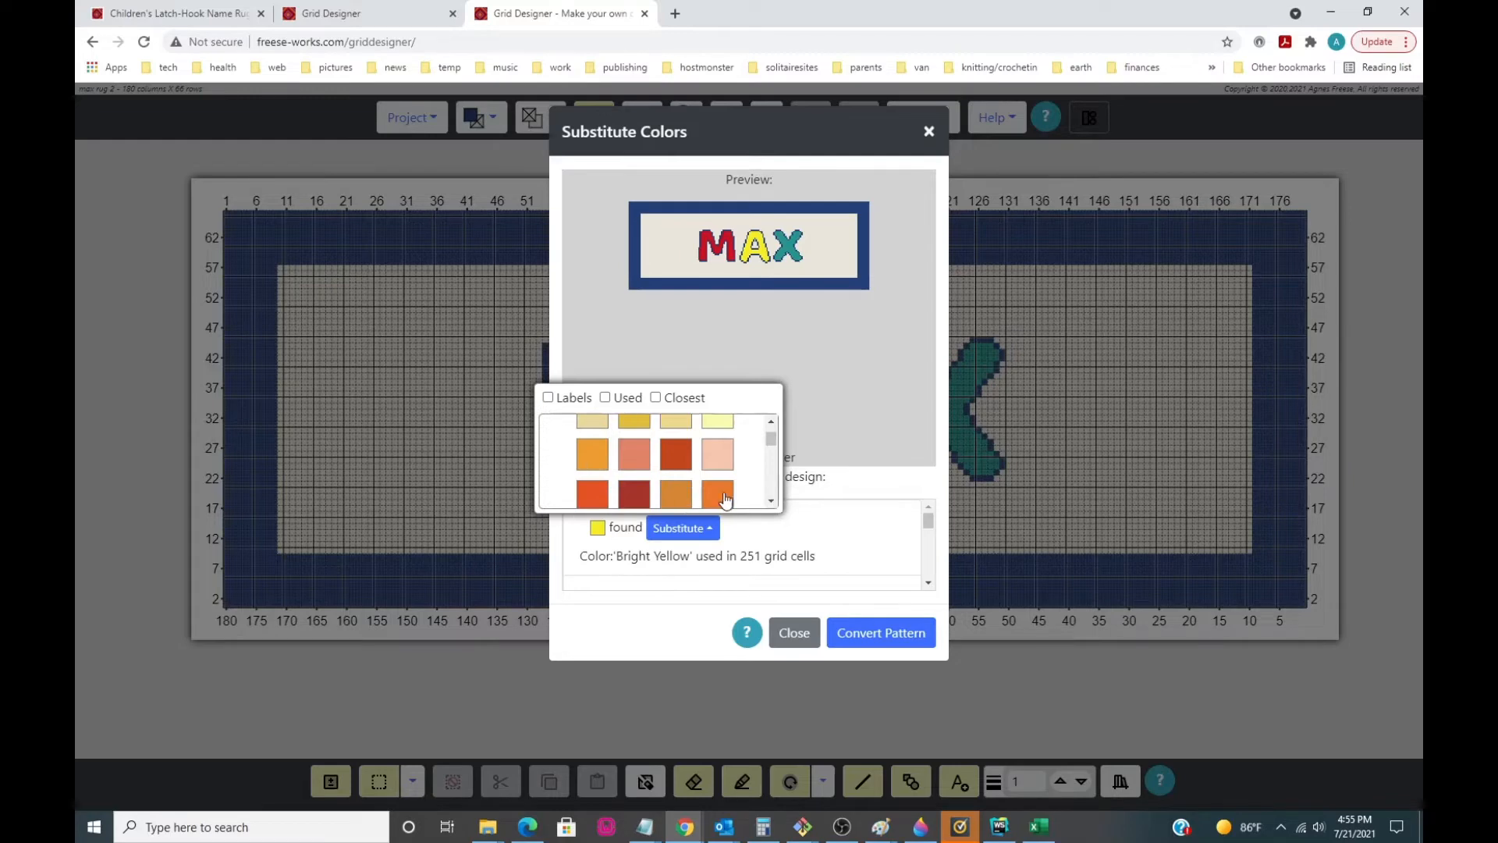
left_click(595, 499)
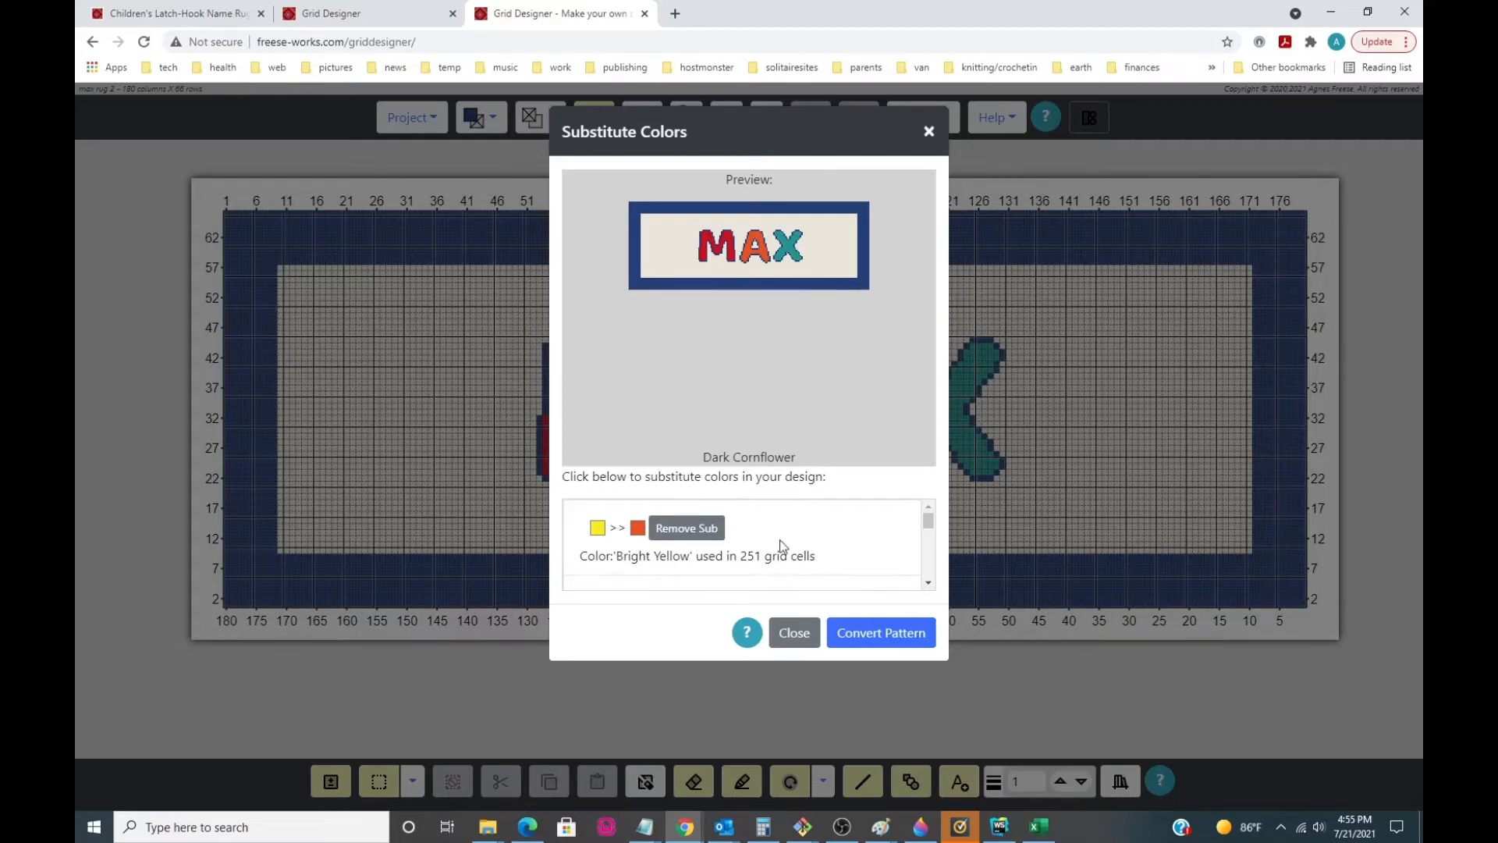
Pick the border and the letters M, X and A in the substitution preview to locate their colour entries.
left_click(759, 287)
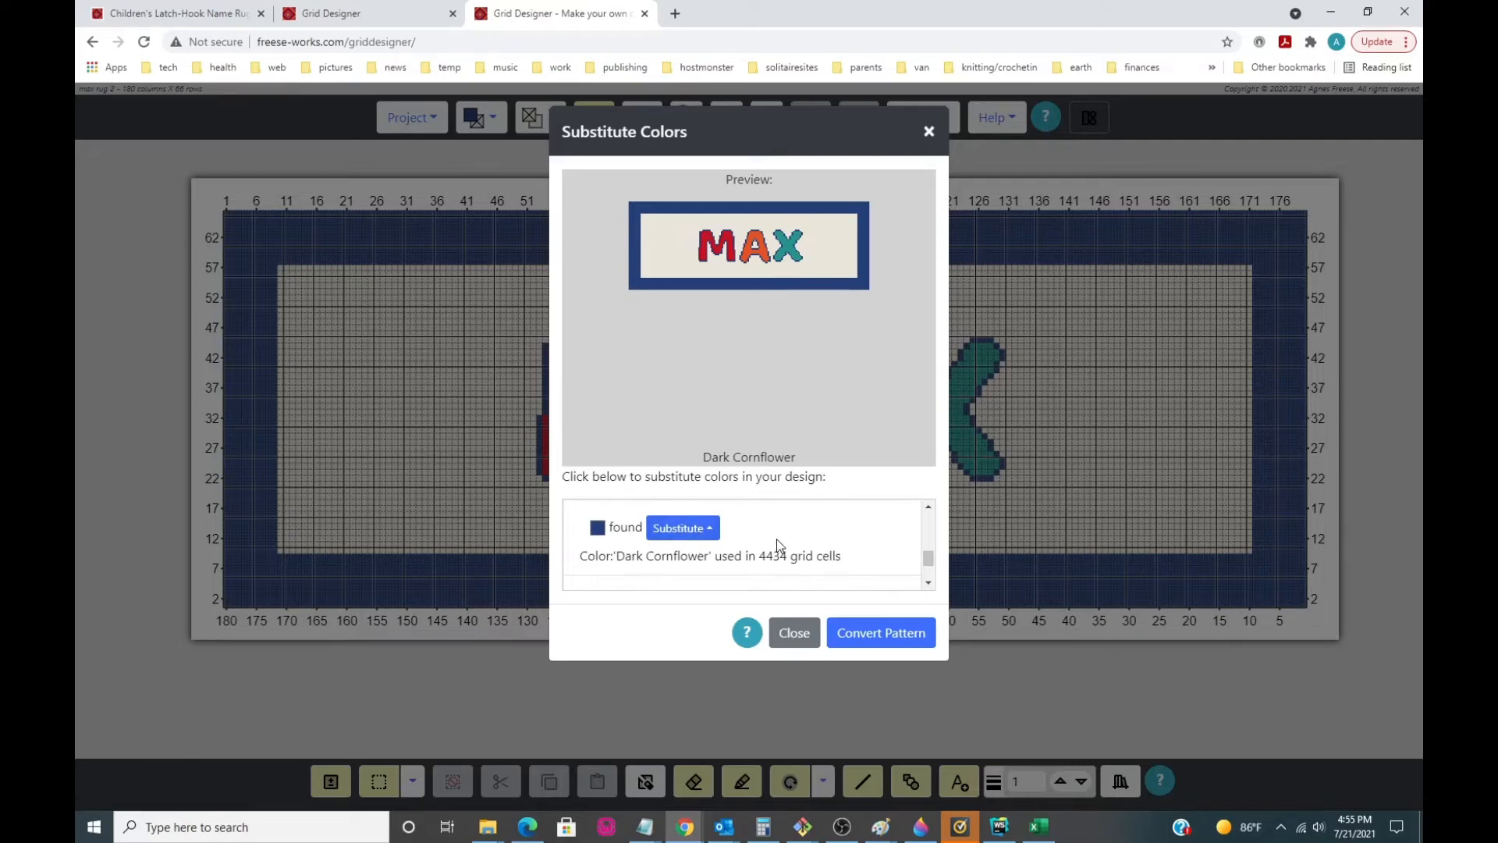
left_click(709, 248)
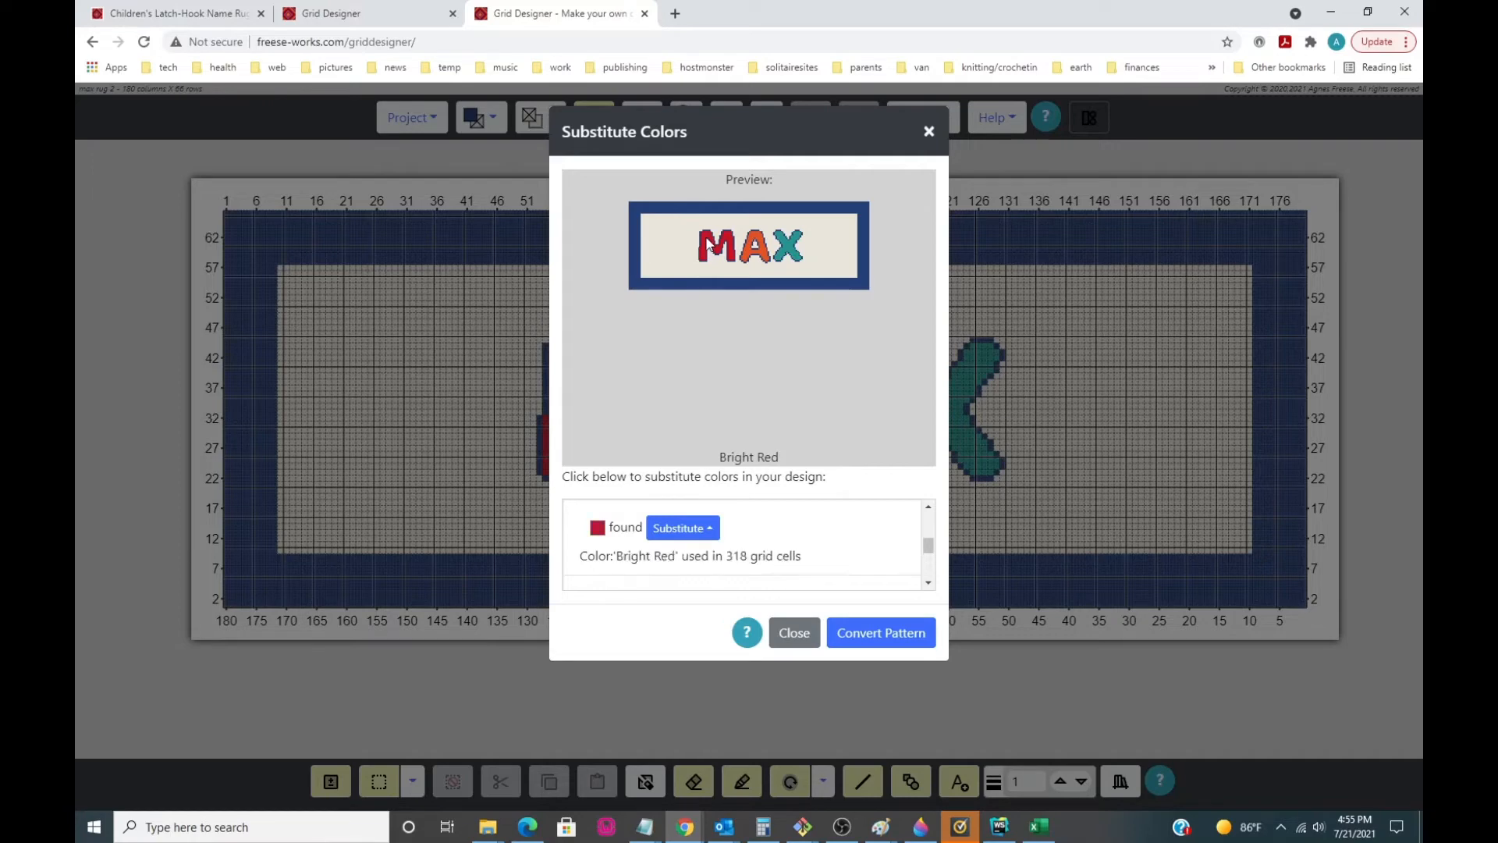
left_click(791, 255)
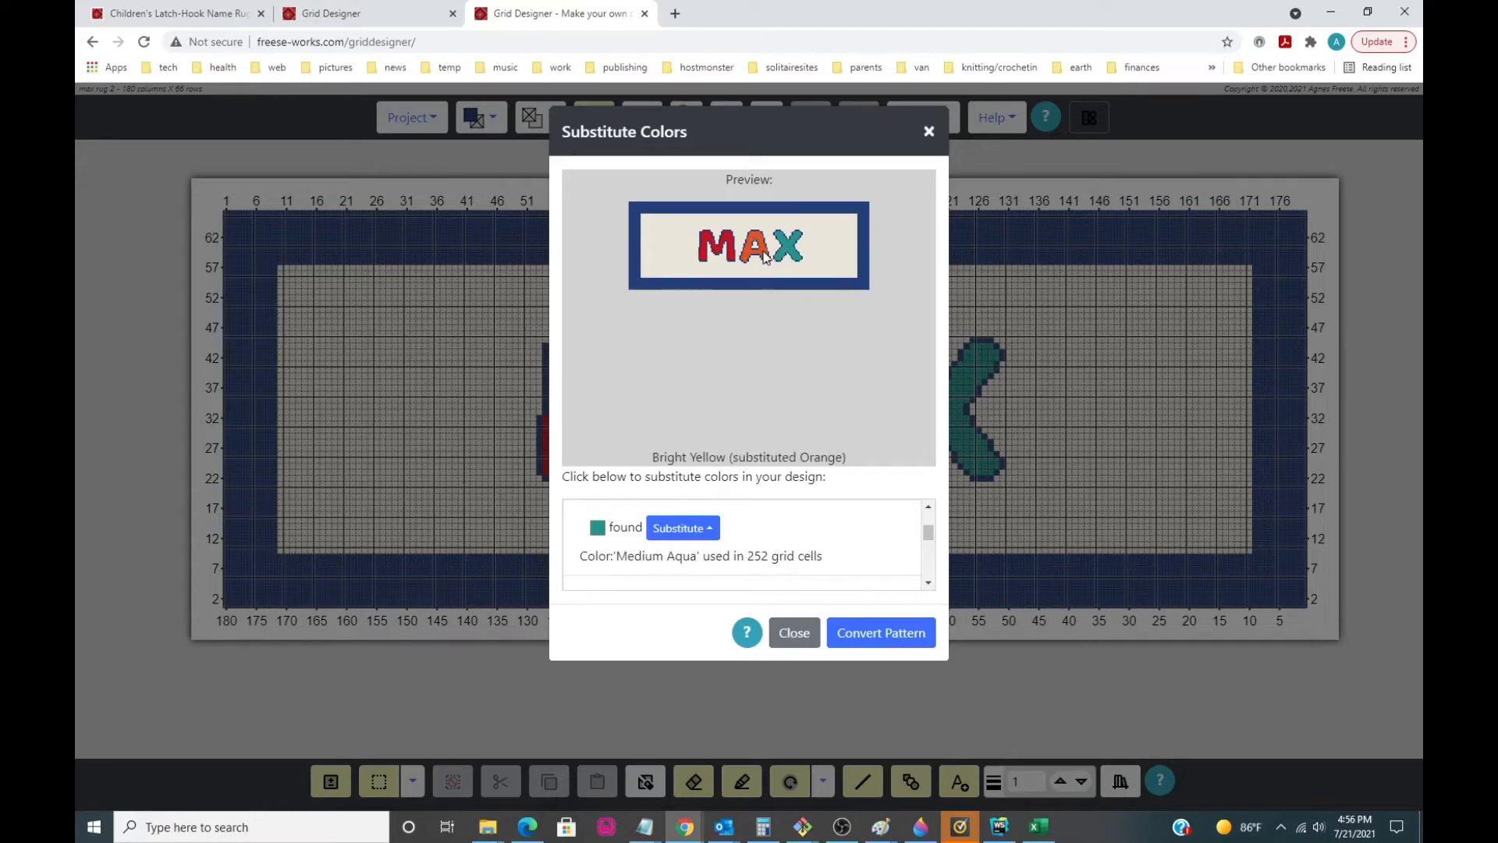
left_click(764, 257)
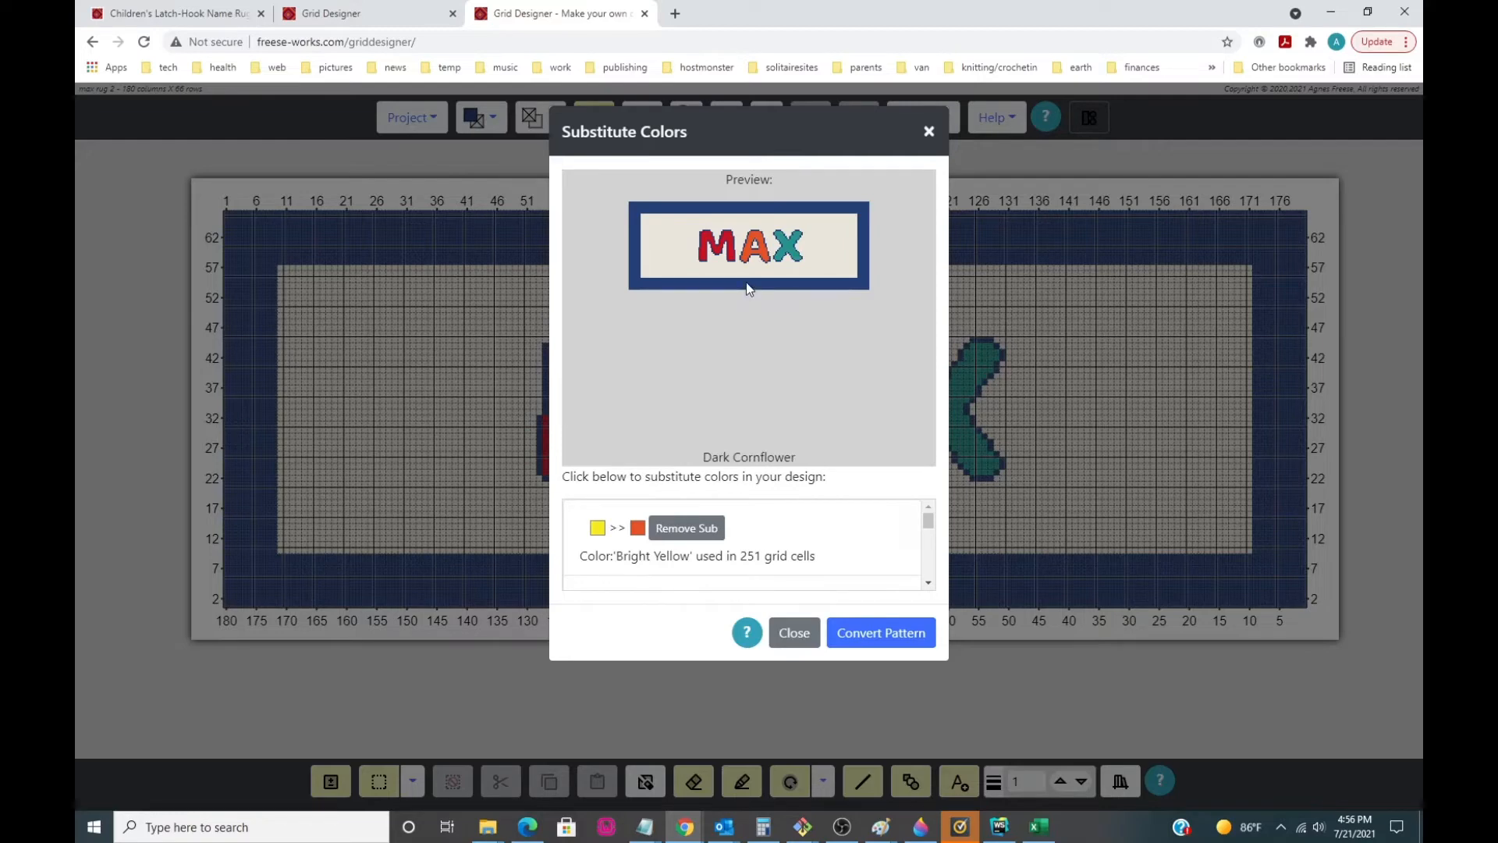
Locate Dark Cornflower from the border in the preview and set dark green as its substitute.
left_click(746, 282)
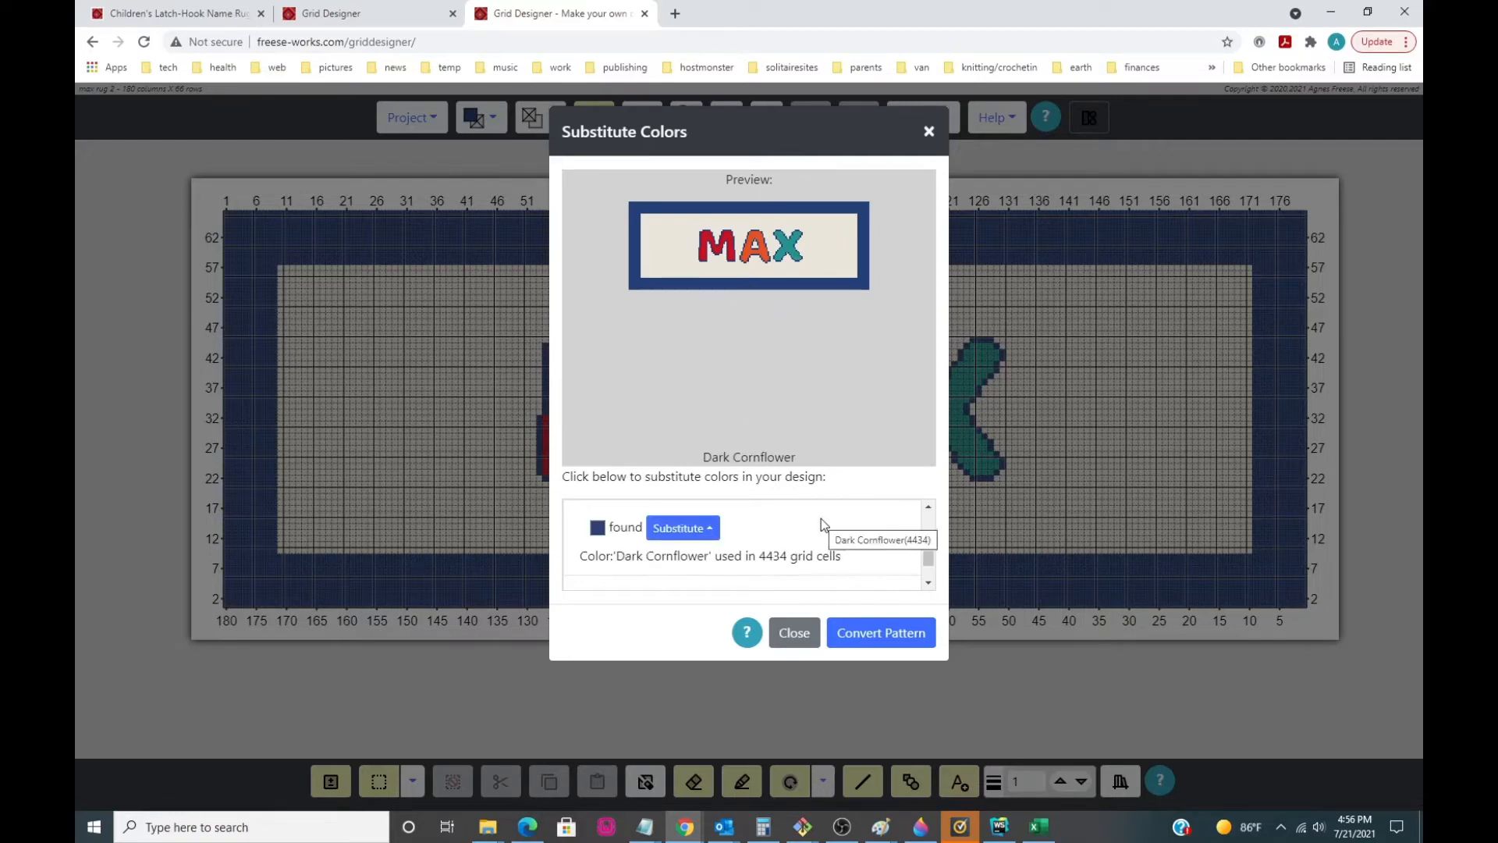
left_click(711, 533)
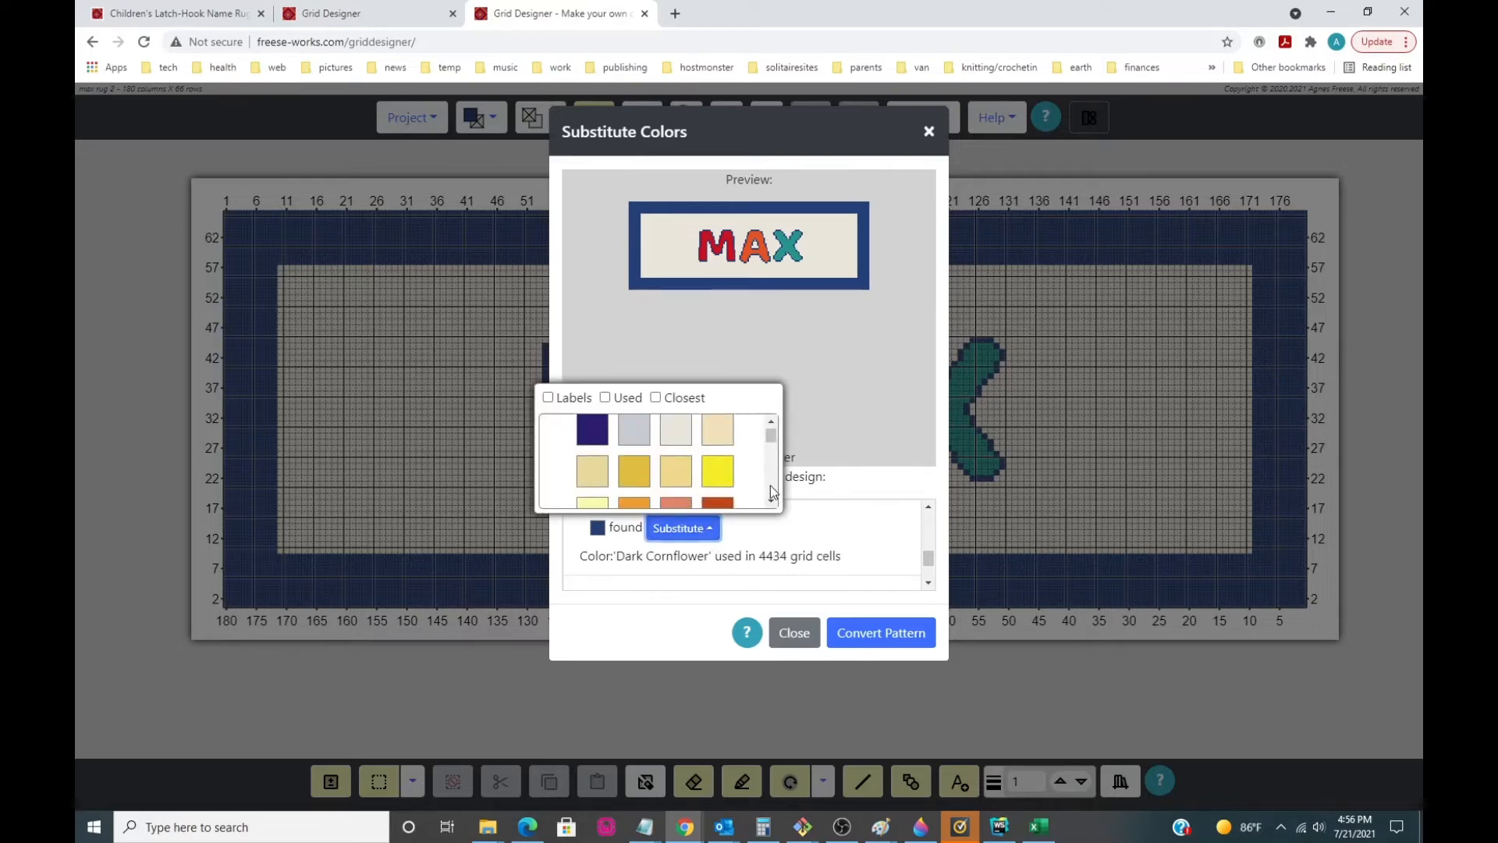
scroll(770, 485, "down", 5)
scroll(770, 484, "down", 1)
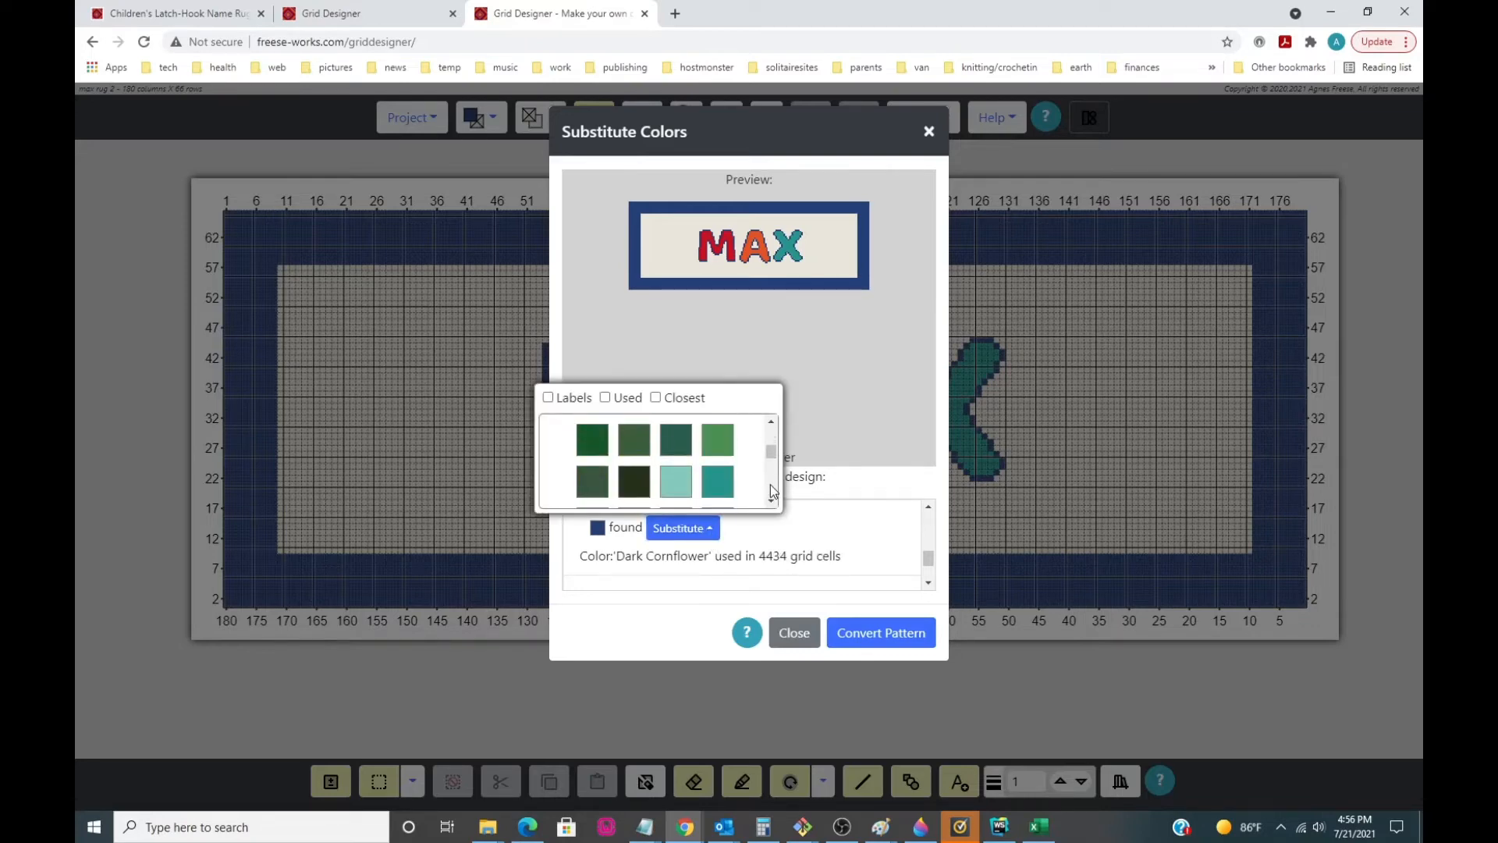
left_click(592, 446)
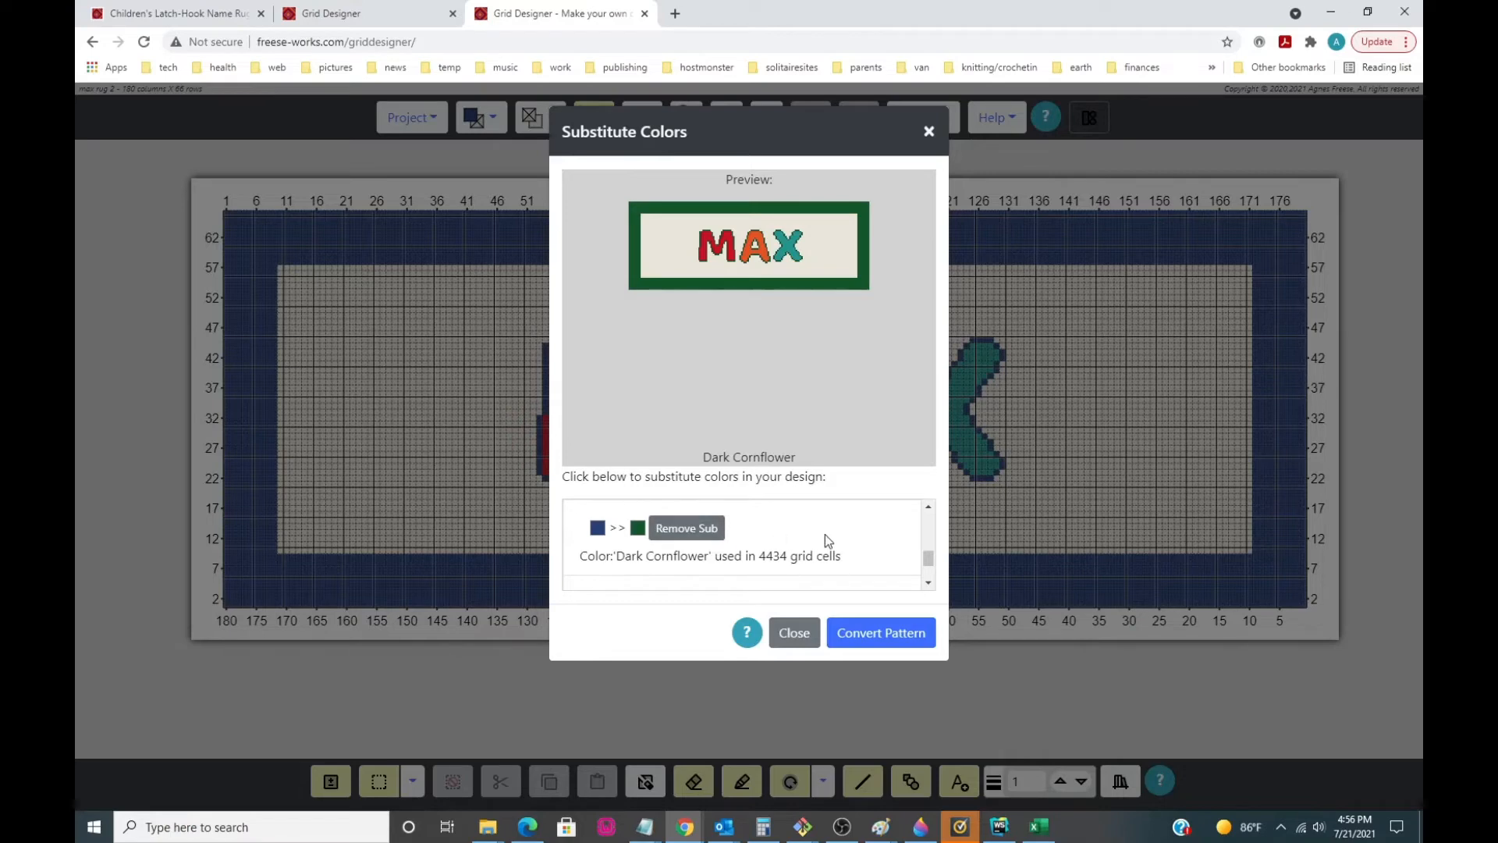
Try light grey as the substitute for Bright Red, then remove that substitution.
left_click(929, 508)
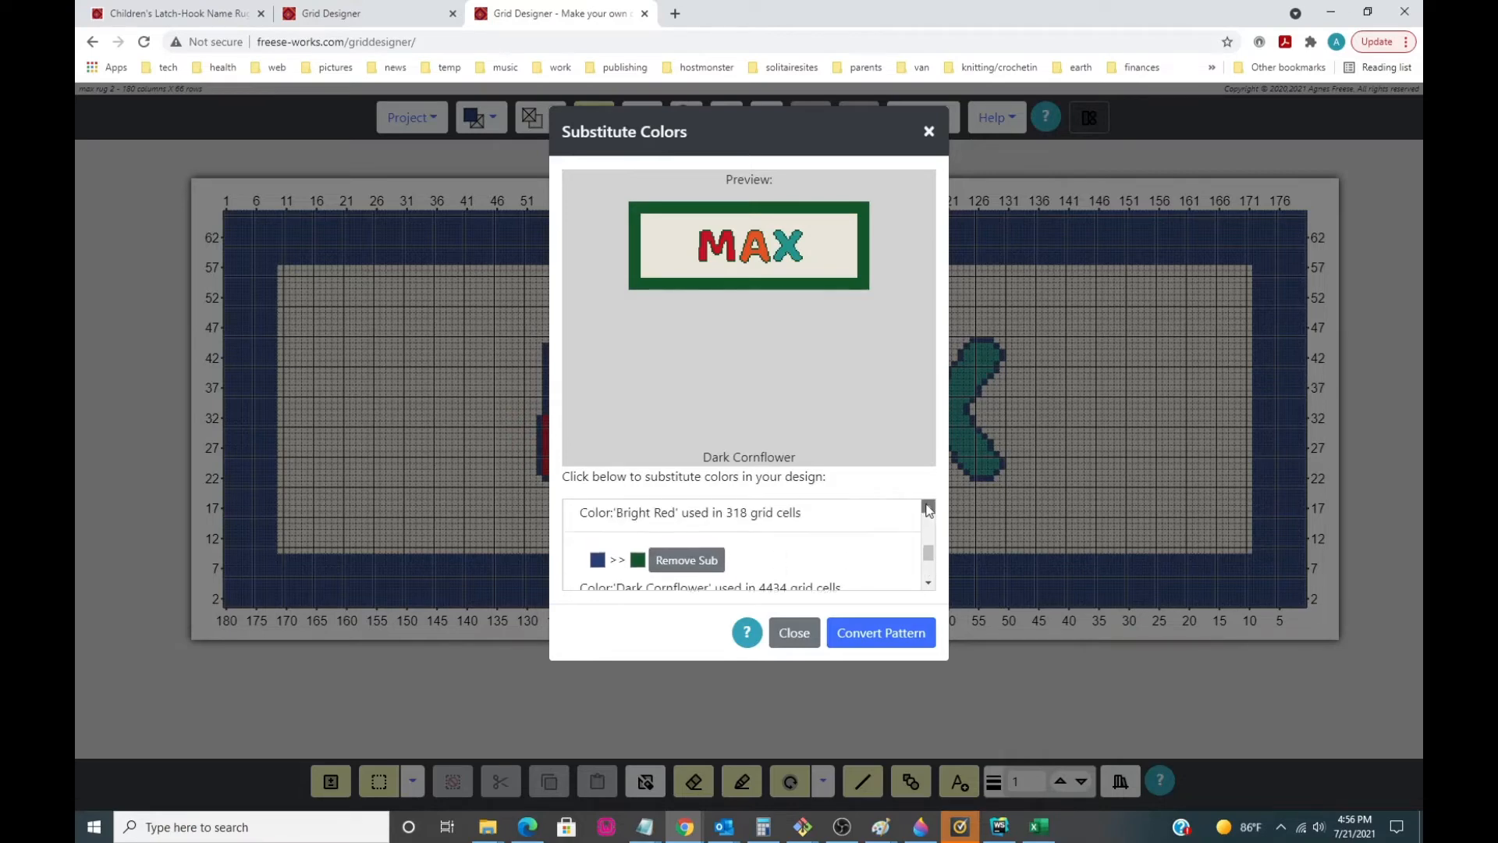
left_click(928, 507)
left_click(929, 507)
left_click(929, 507)
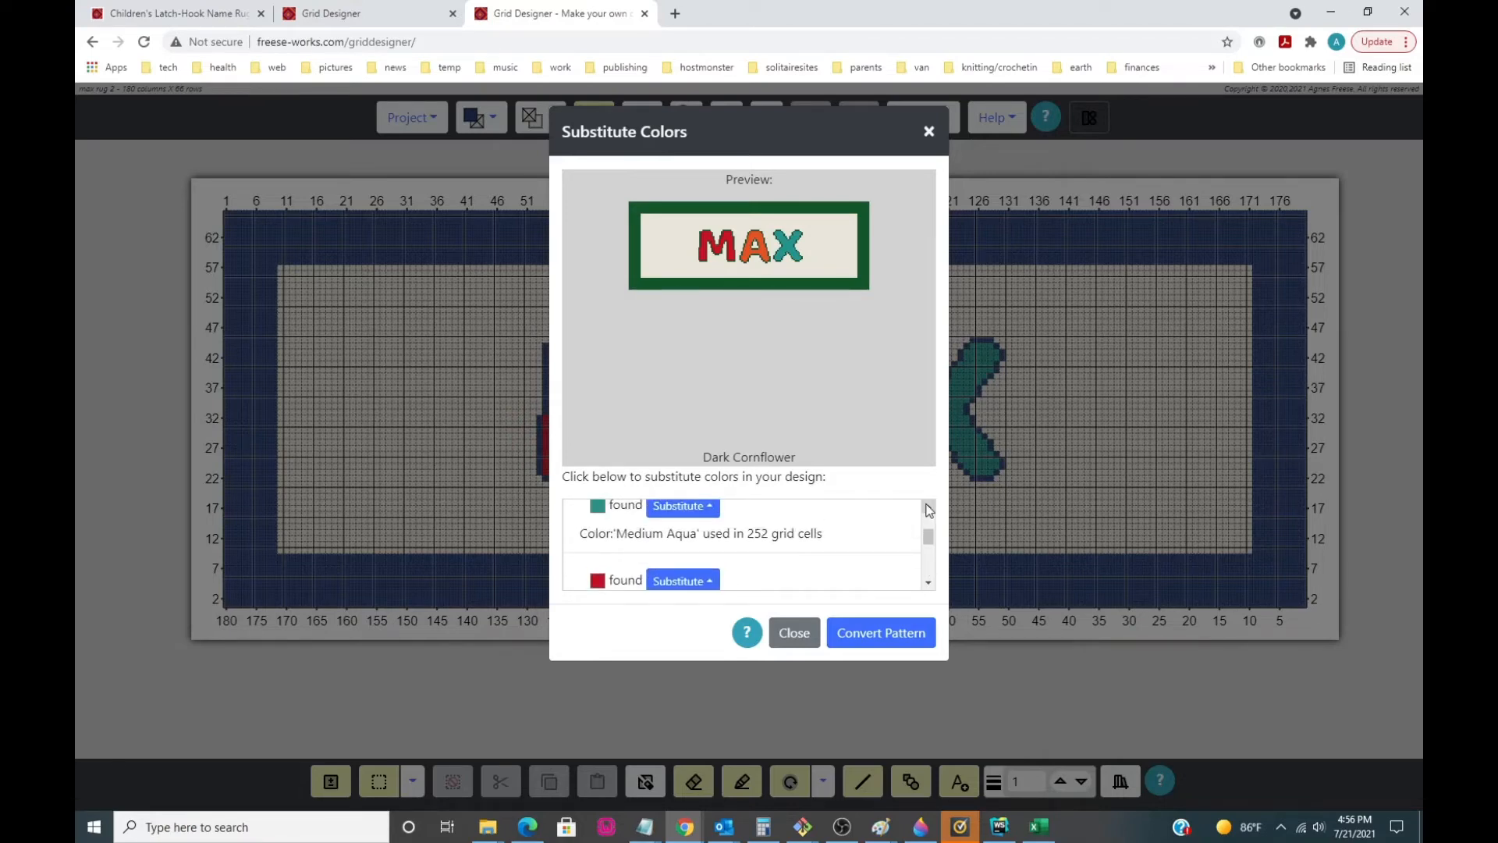
left_click(929, 582)
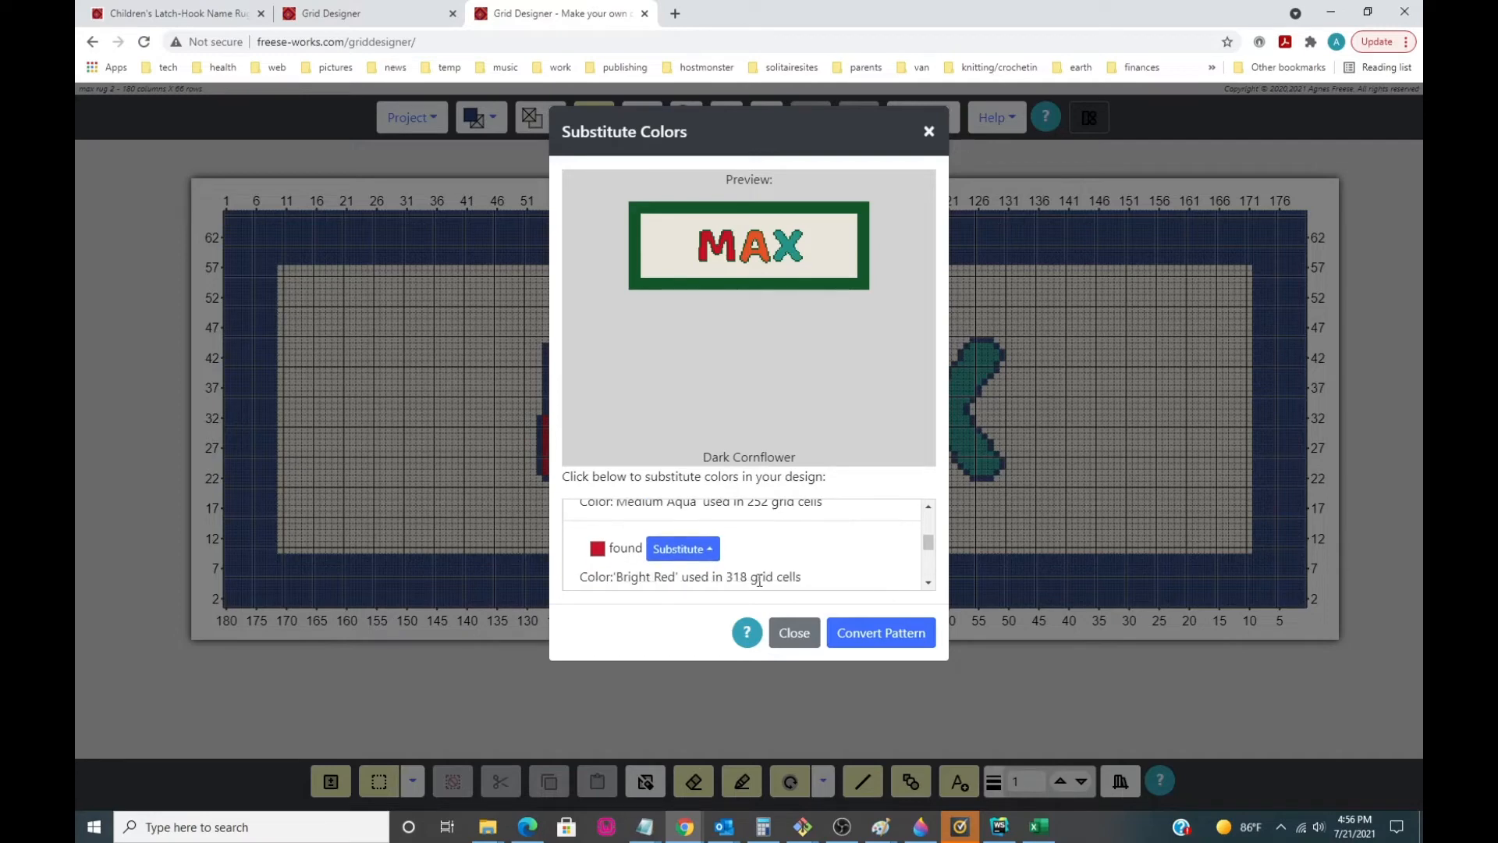
left_click(675, 552)
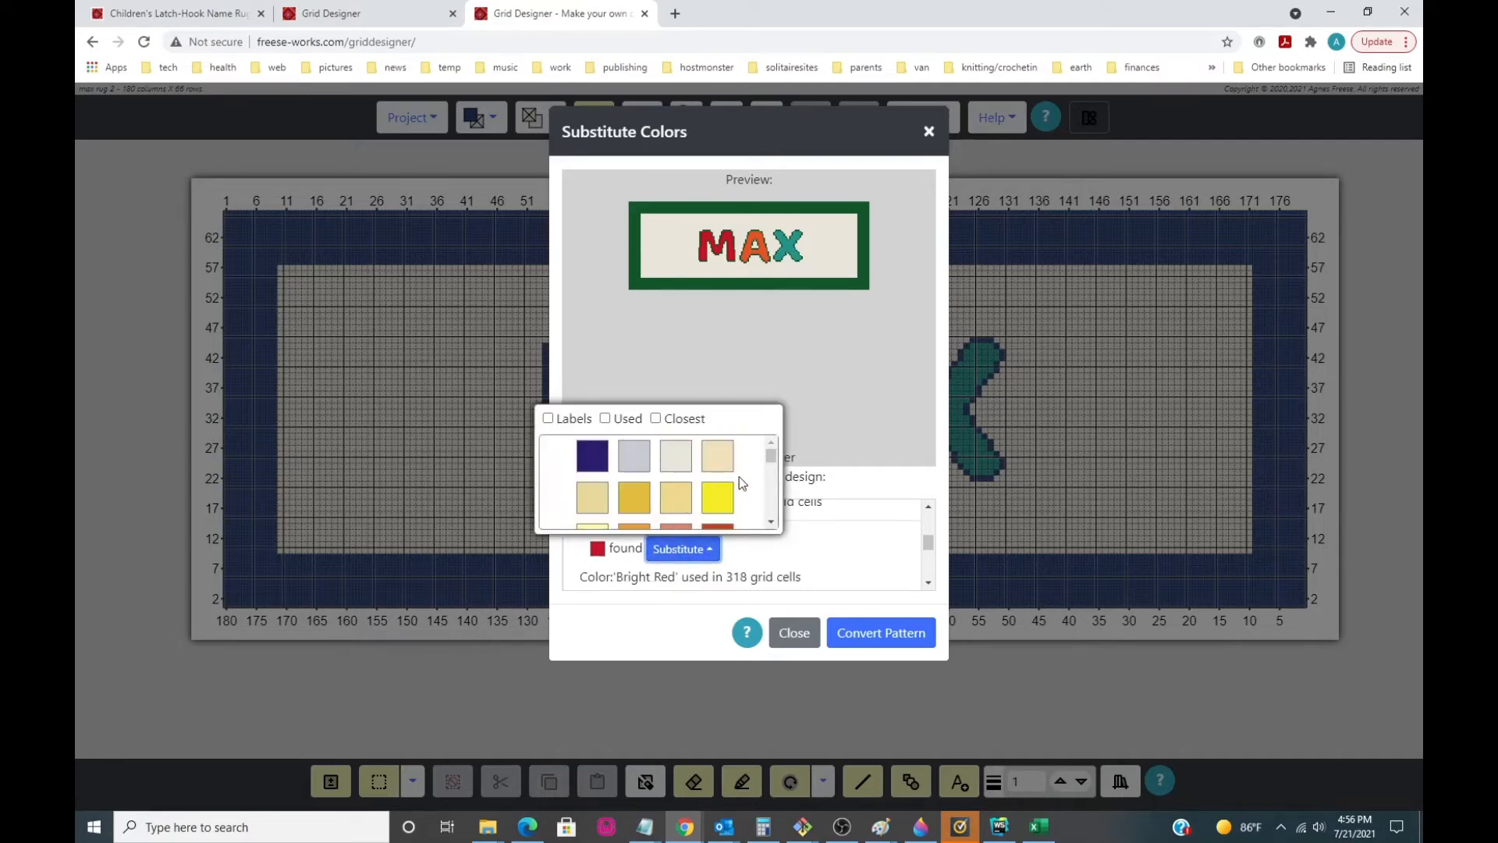
left_click(632, 457)
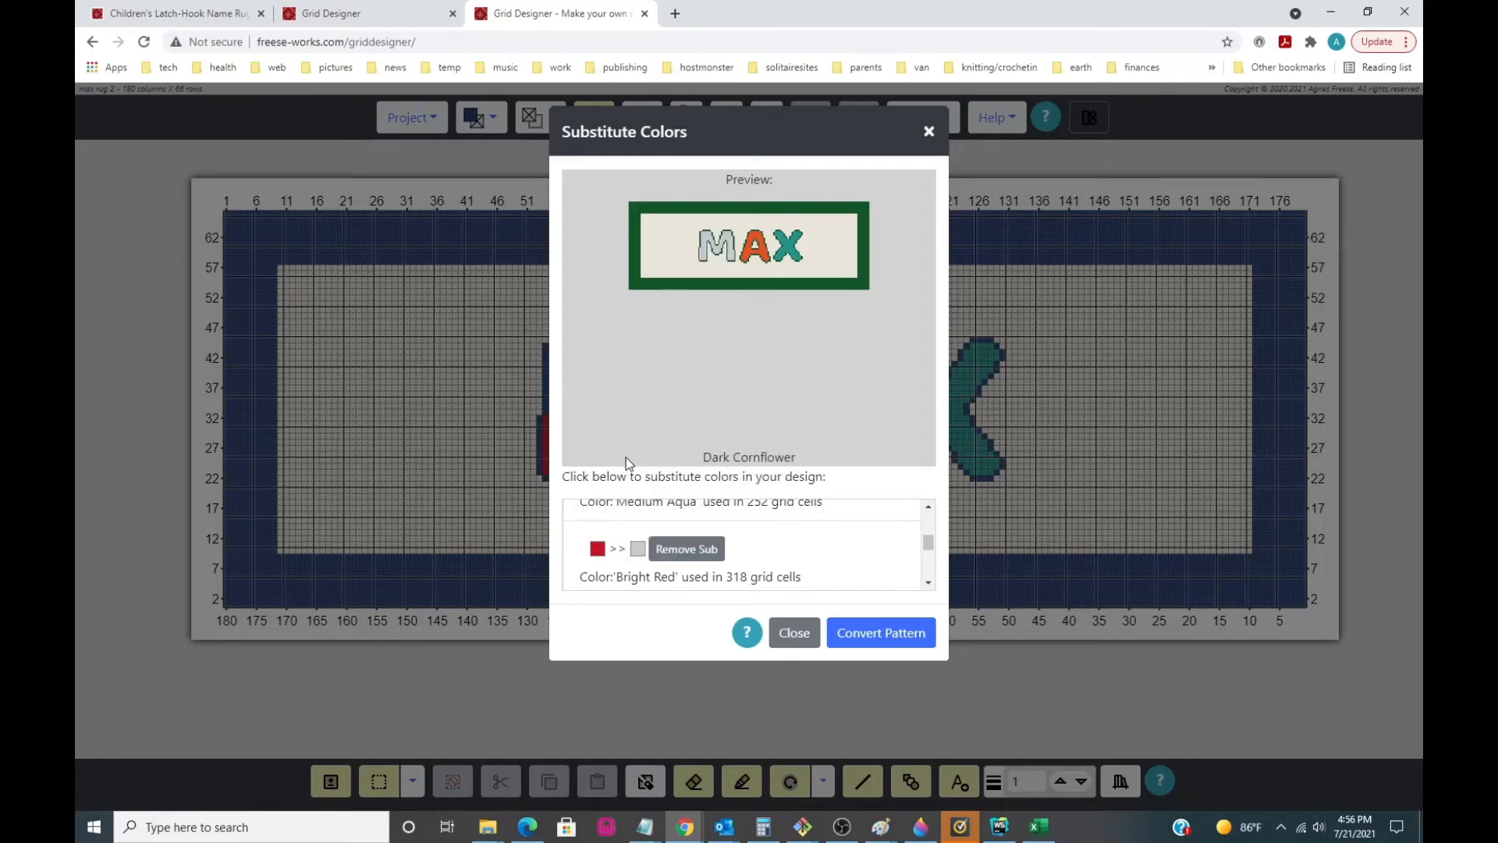
left_click(681, 553)
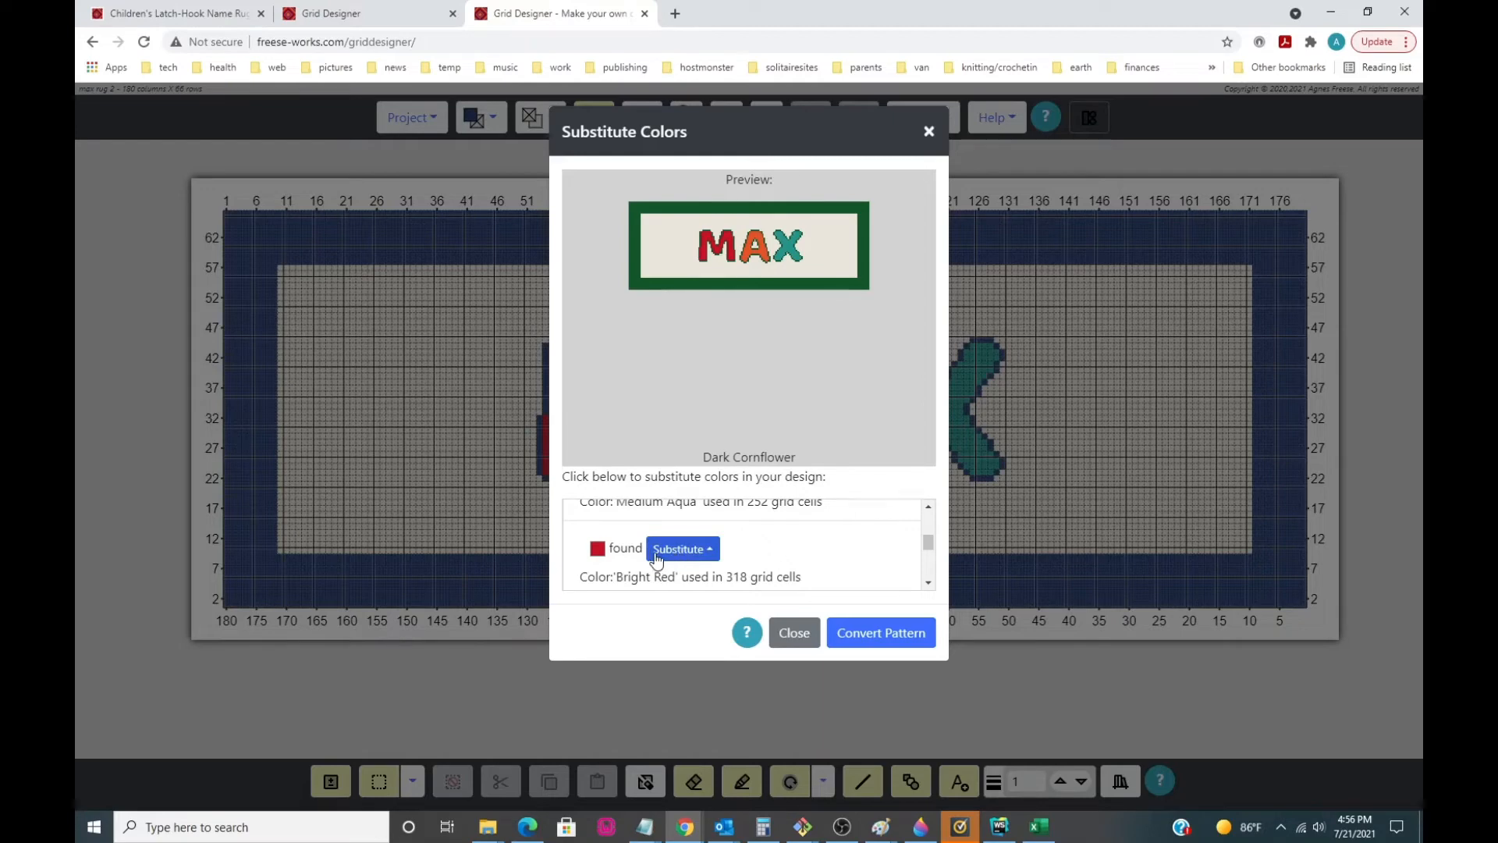
Set light olive green as the substitute for Bright Red, the colour of the letter M.
left_click(677, 550)
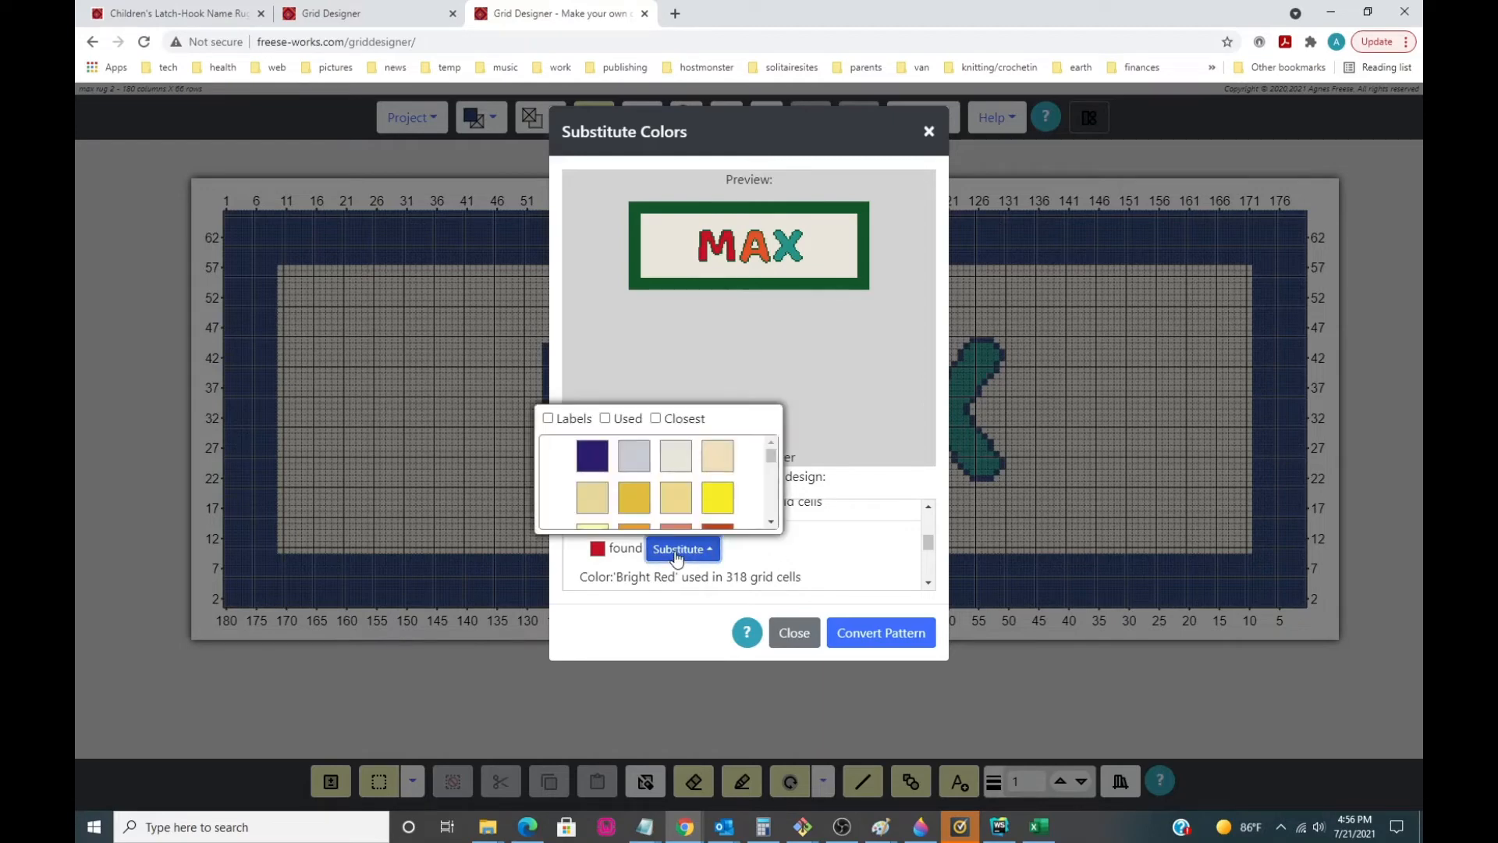
left_click(775, 512)
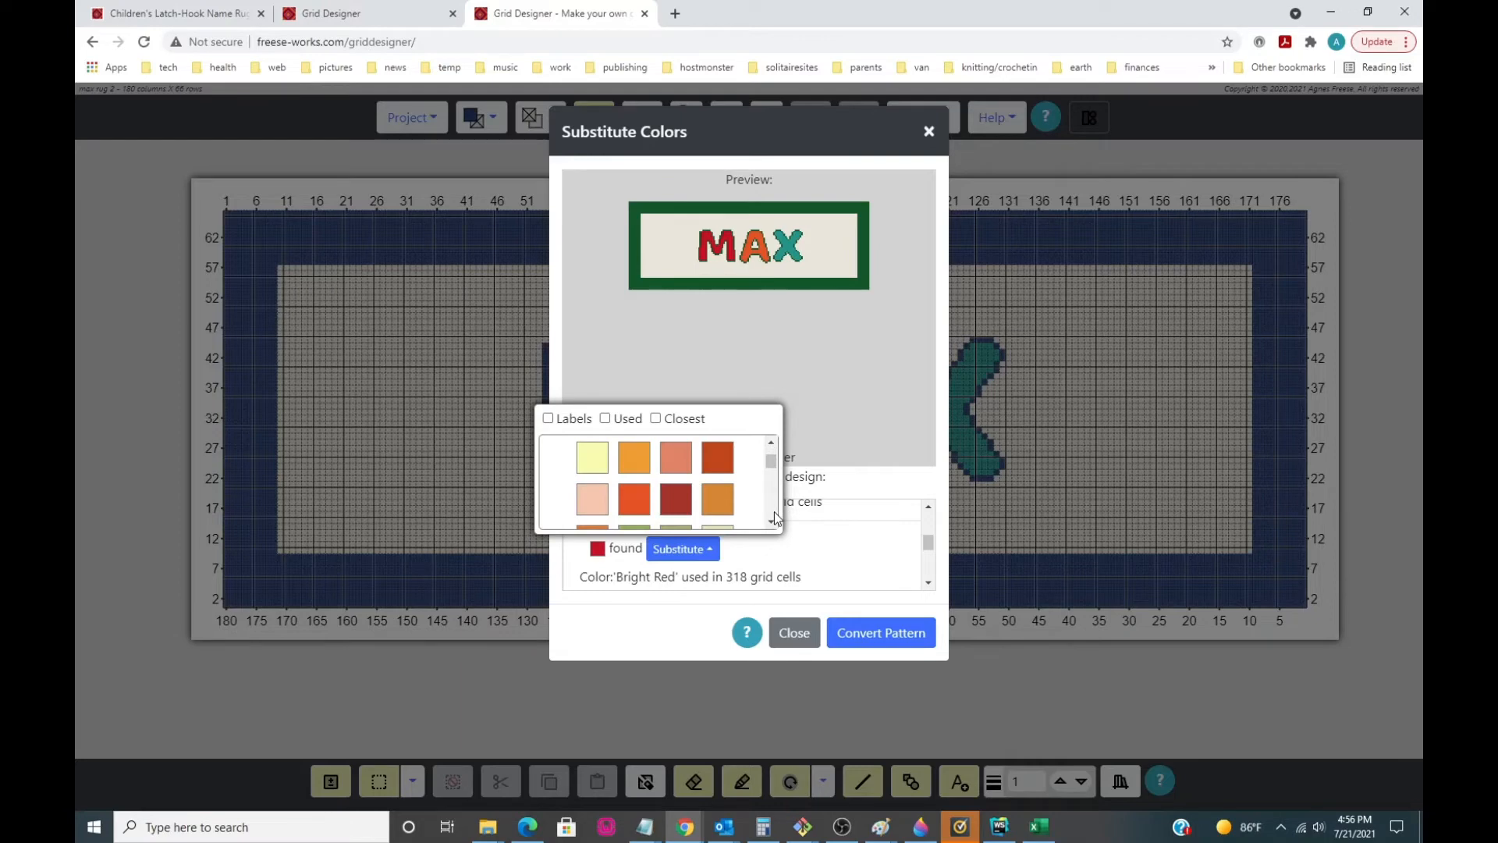
left_click(775, 516)
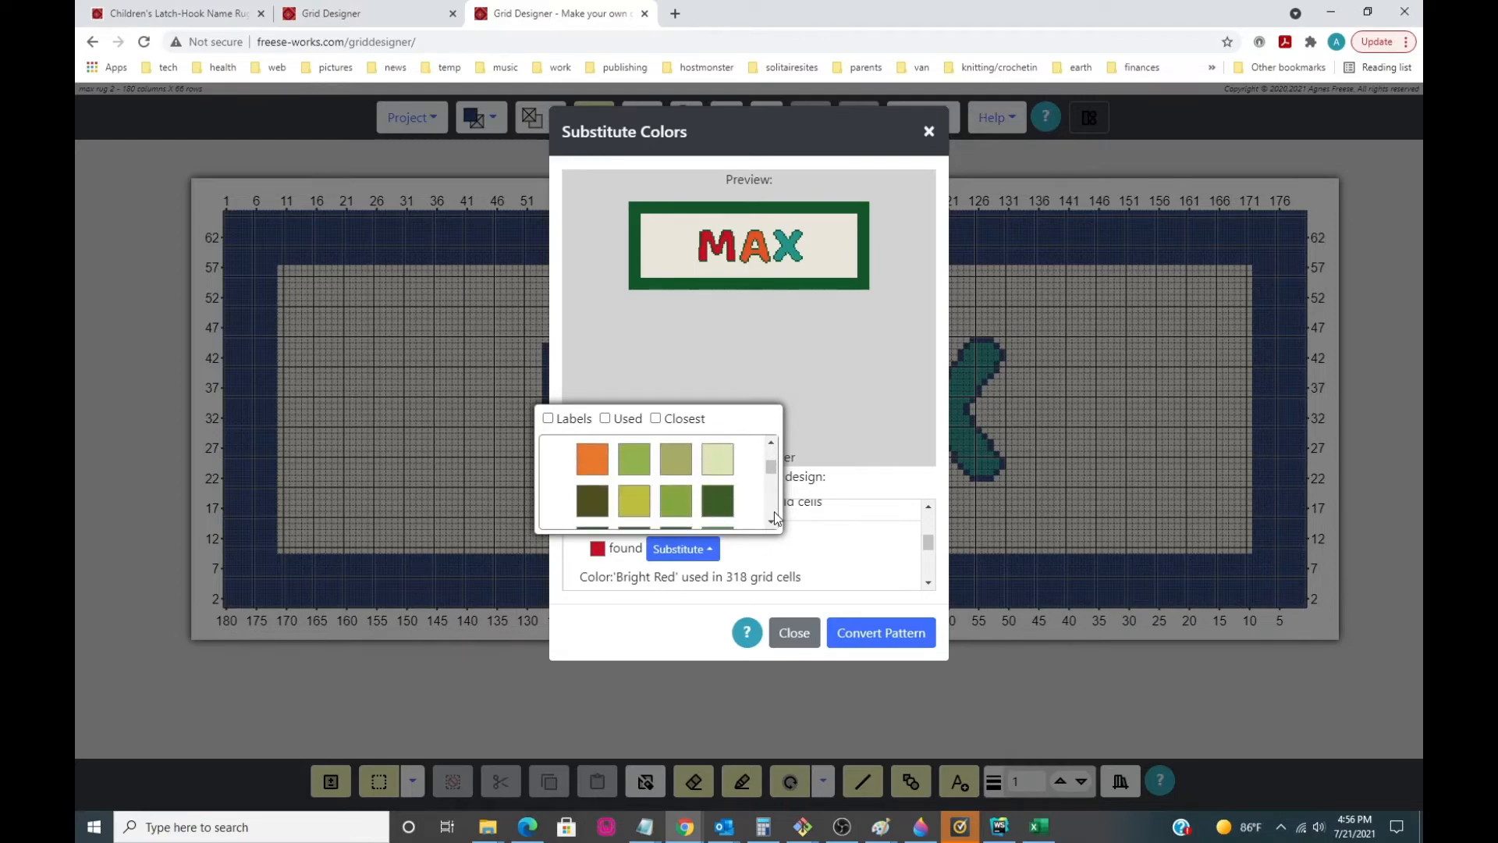
left_click(676, 503)
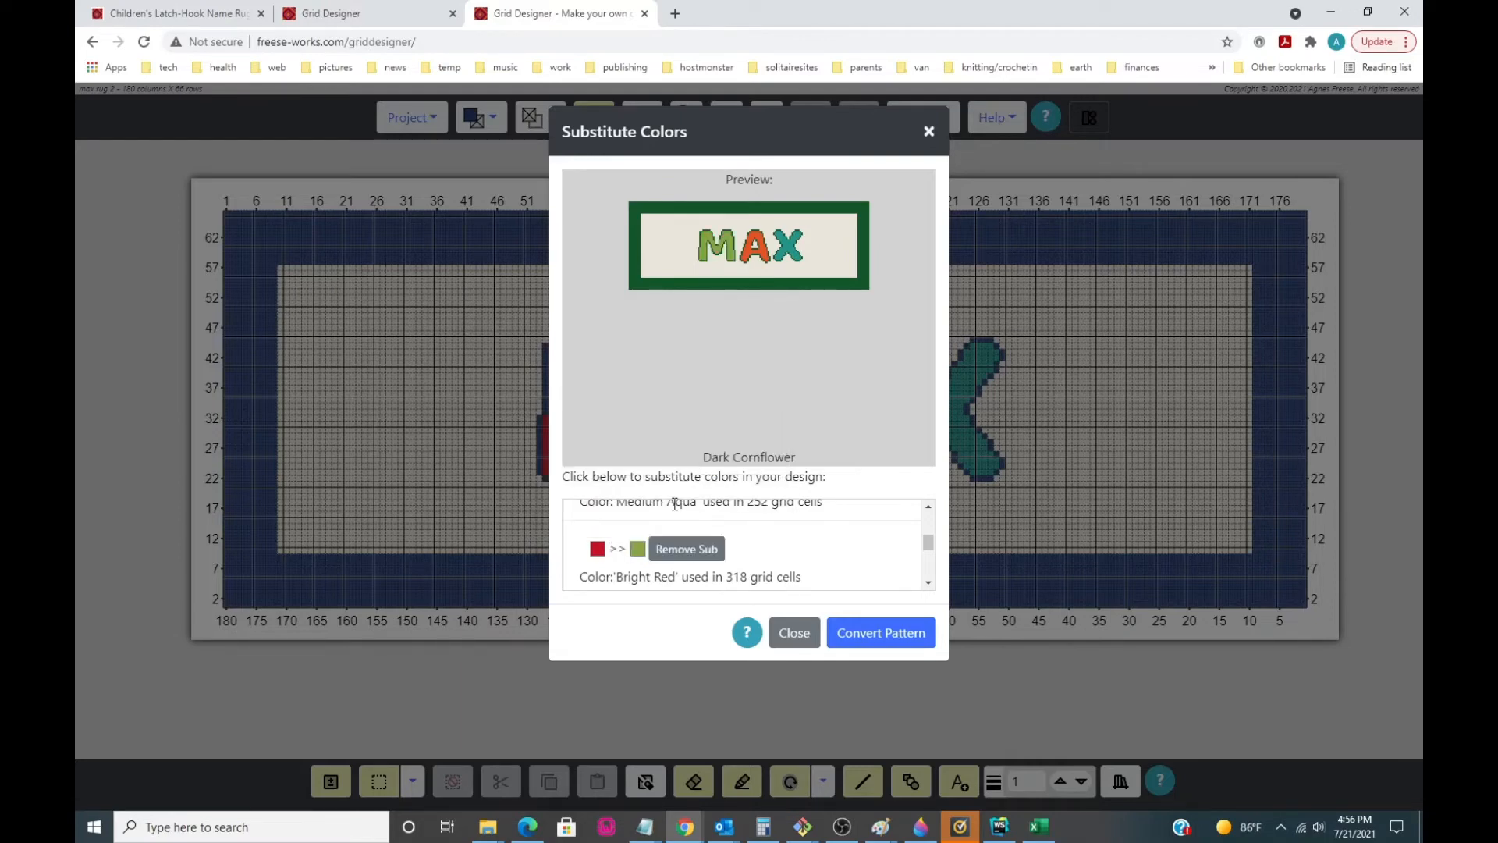
Convert the pattern with the chosen colour substitutions and save the project.
left_click(878, 635)
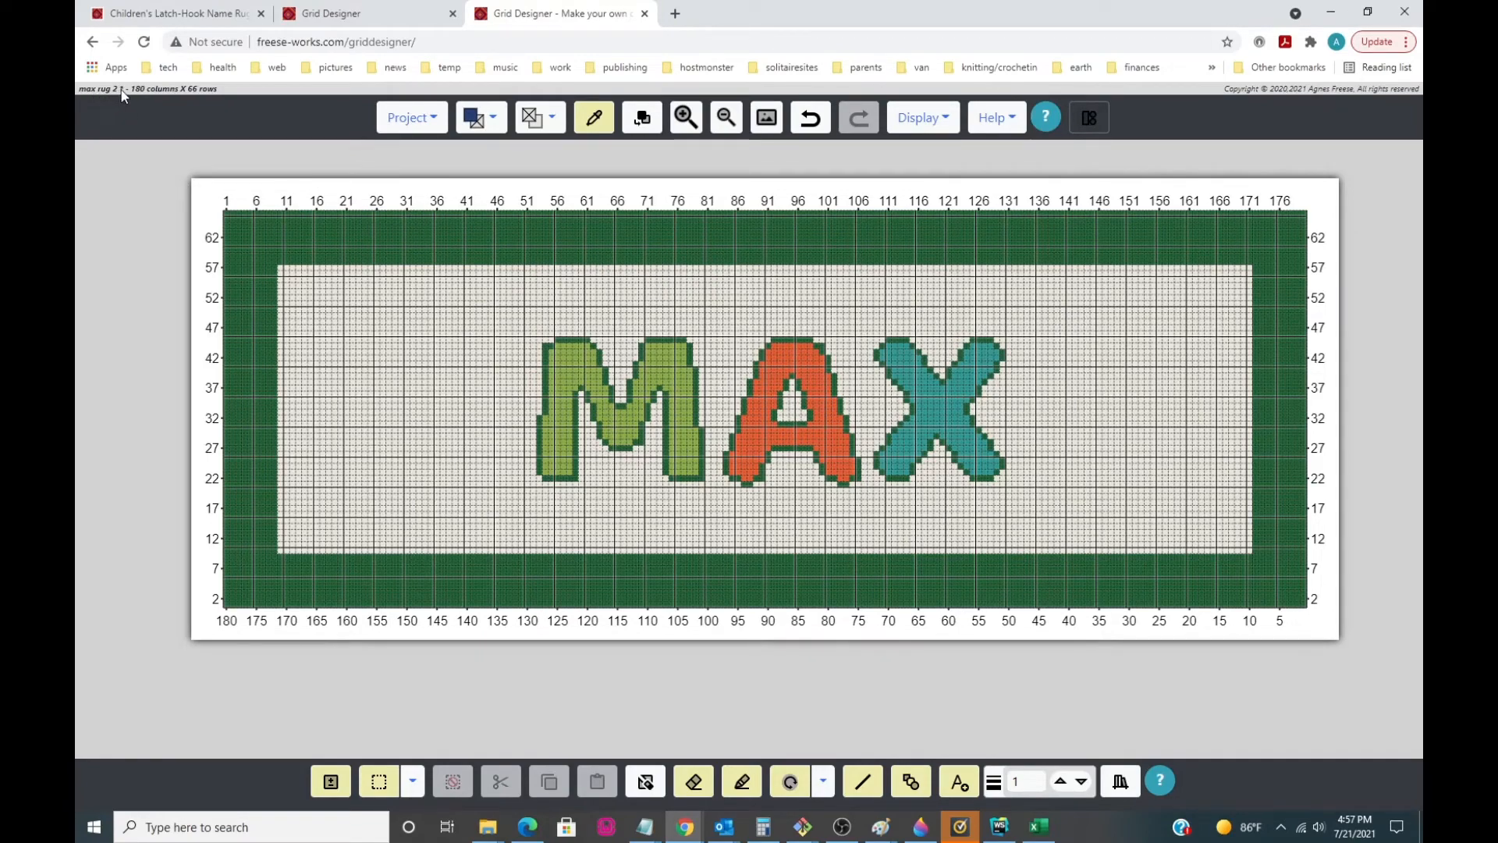
left_click(423, 117)
left_click(388, 283)
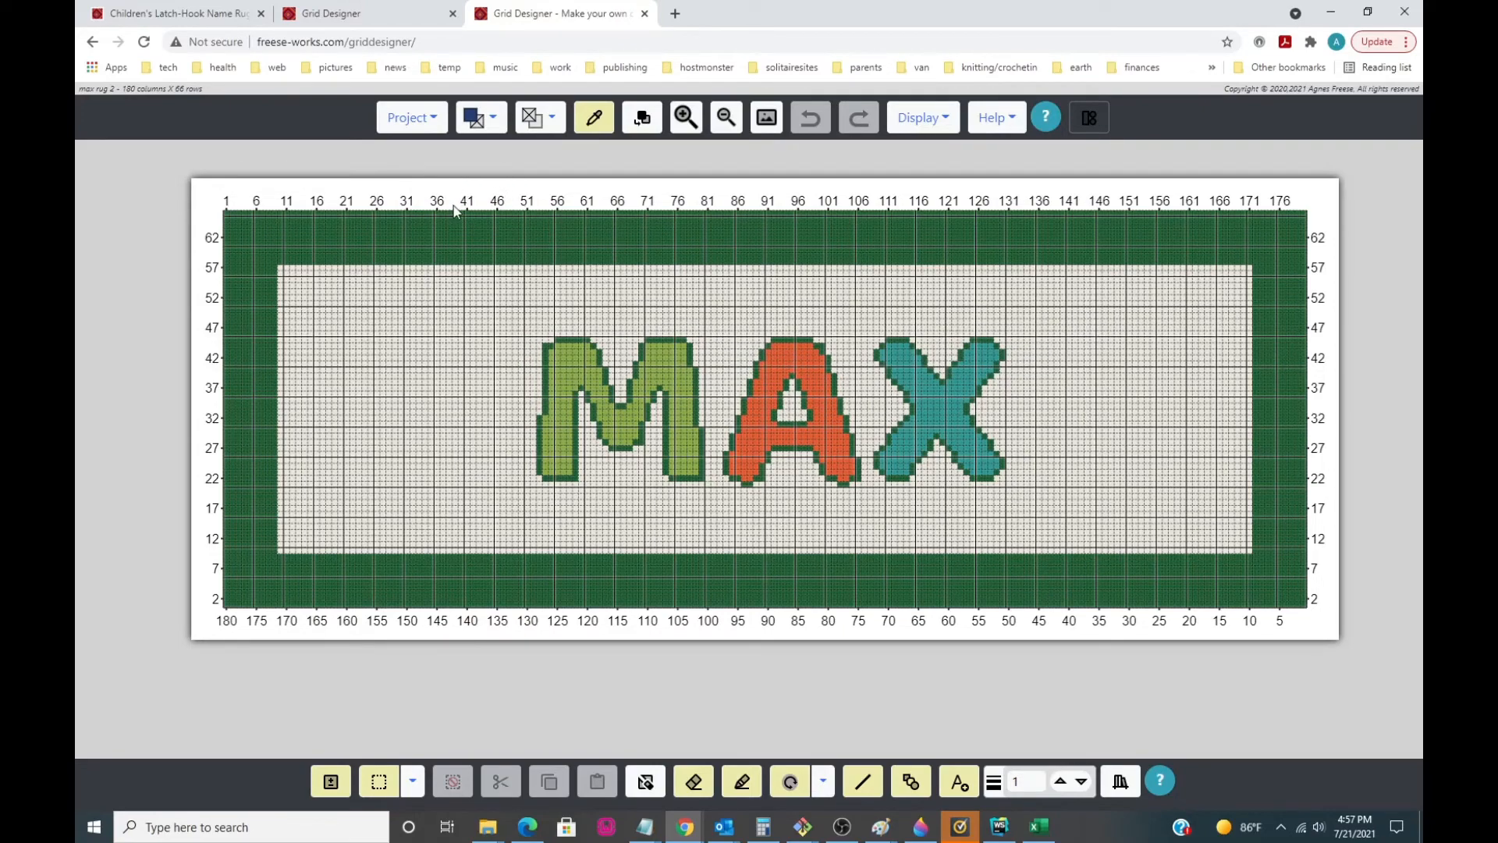
left_click(414, 123)
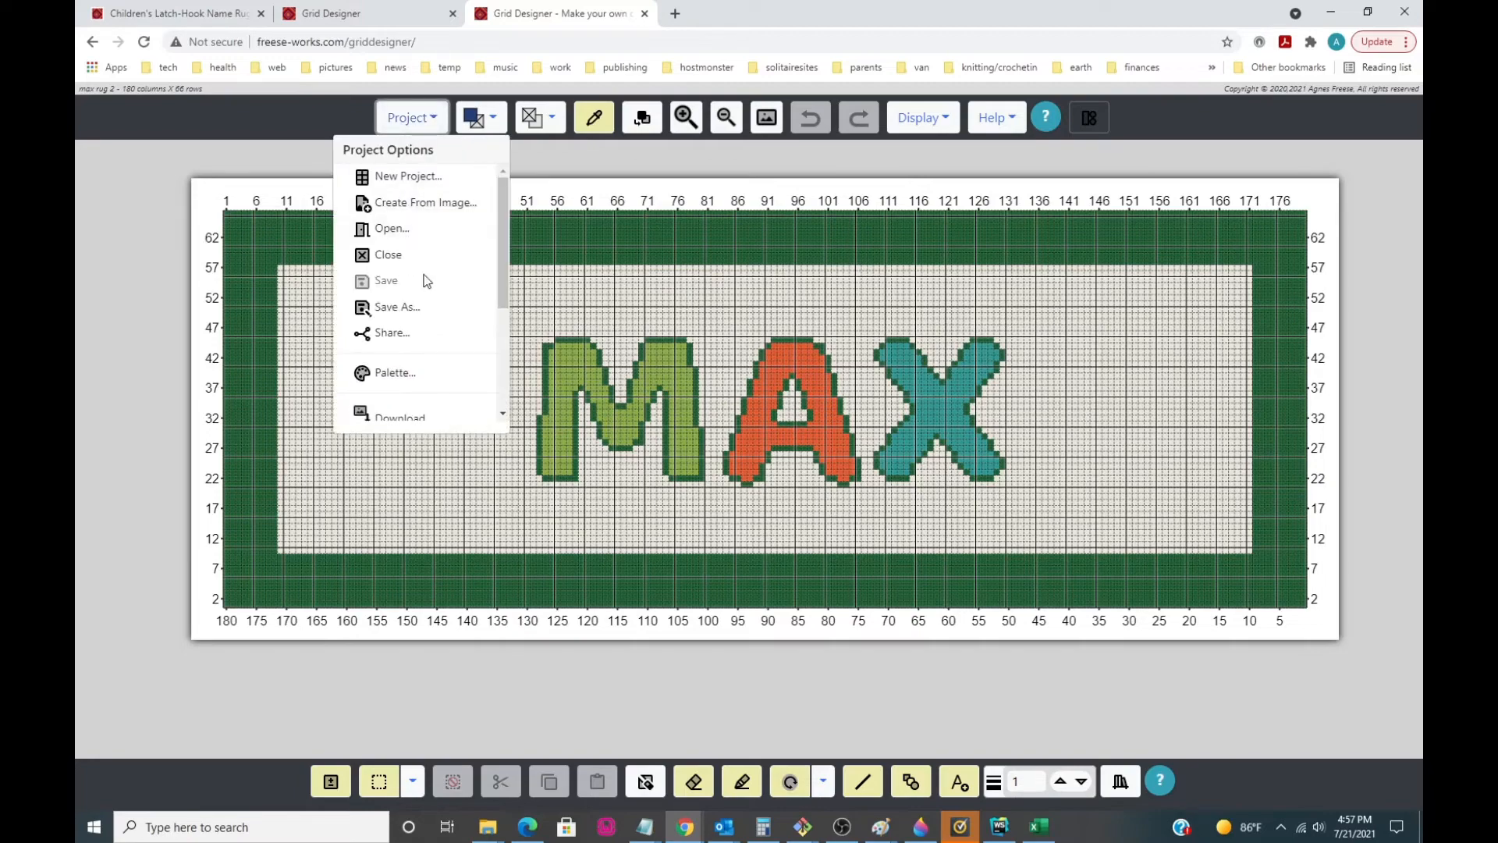
scroll(425, 281, "down", 3)
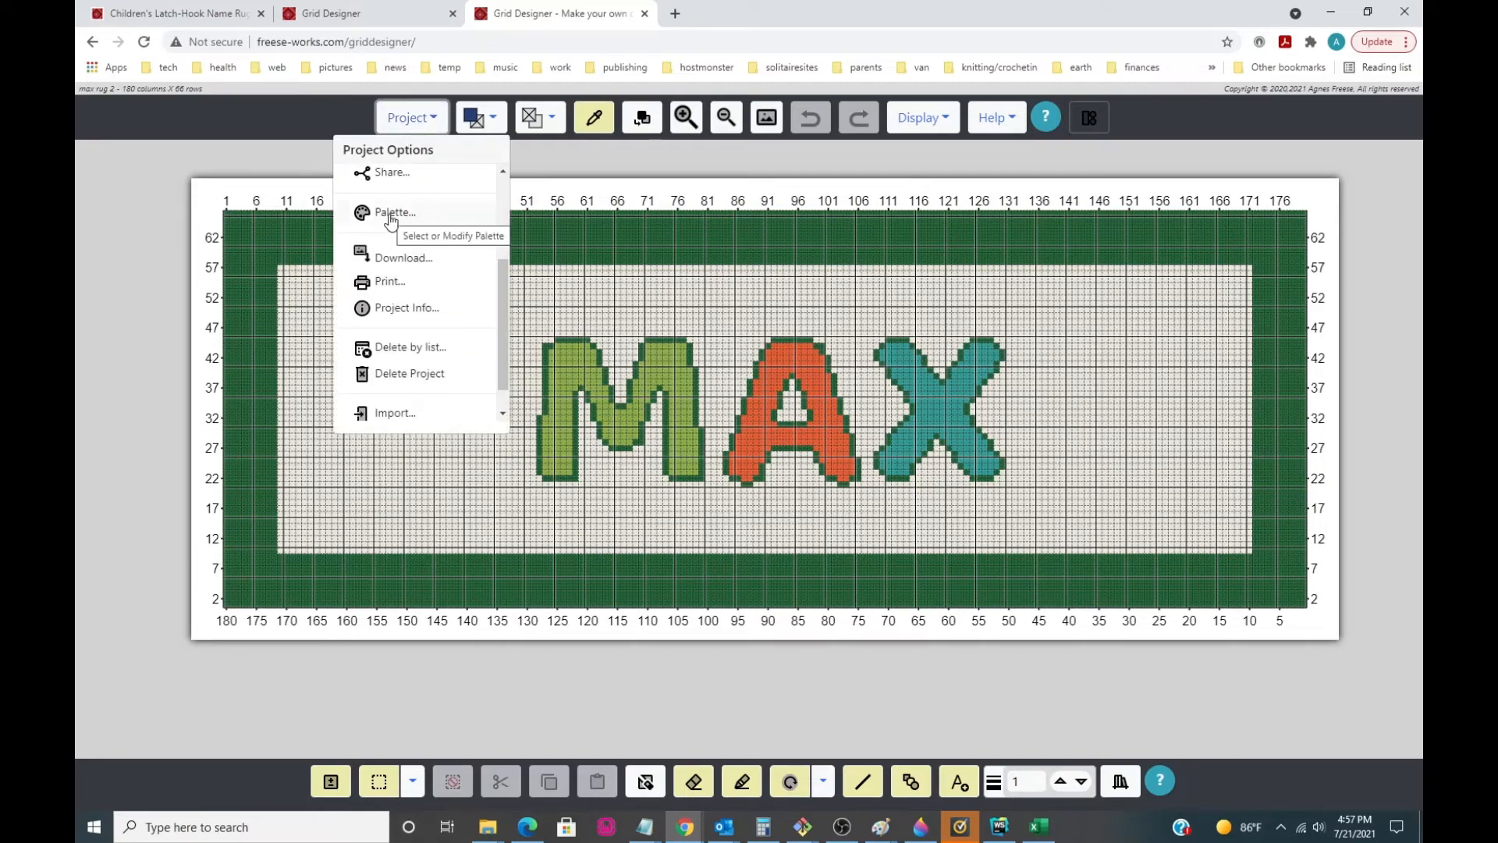
left_click(391, 215)
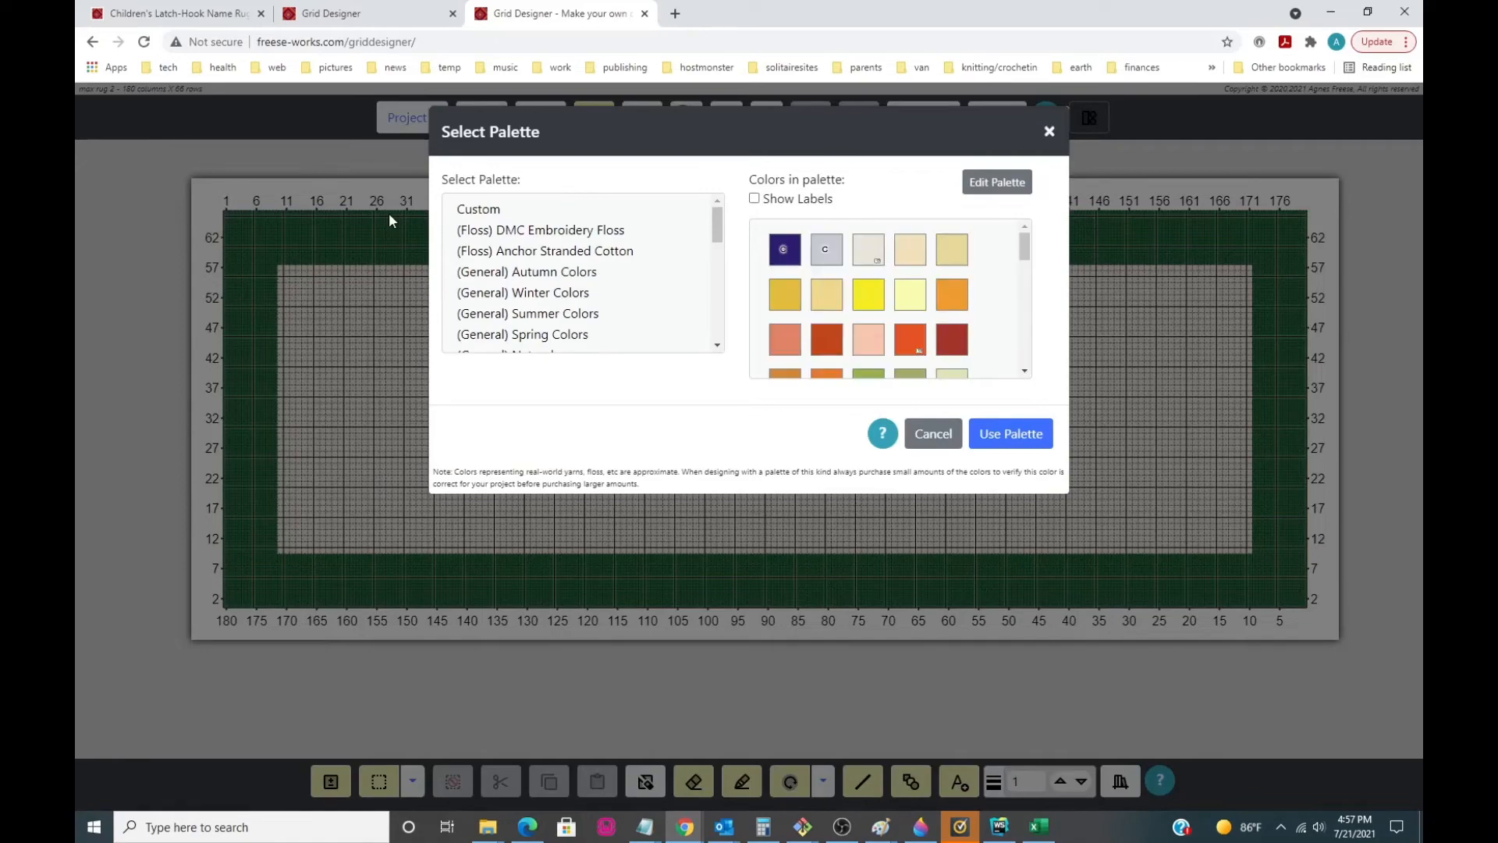
left_click(1050, 131)
Choose the Mary Maxim Latch Hook Rug Yarn (MM) palette and opt to convert the current project to it.
left_click(413, 122)
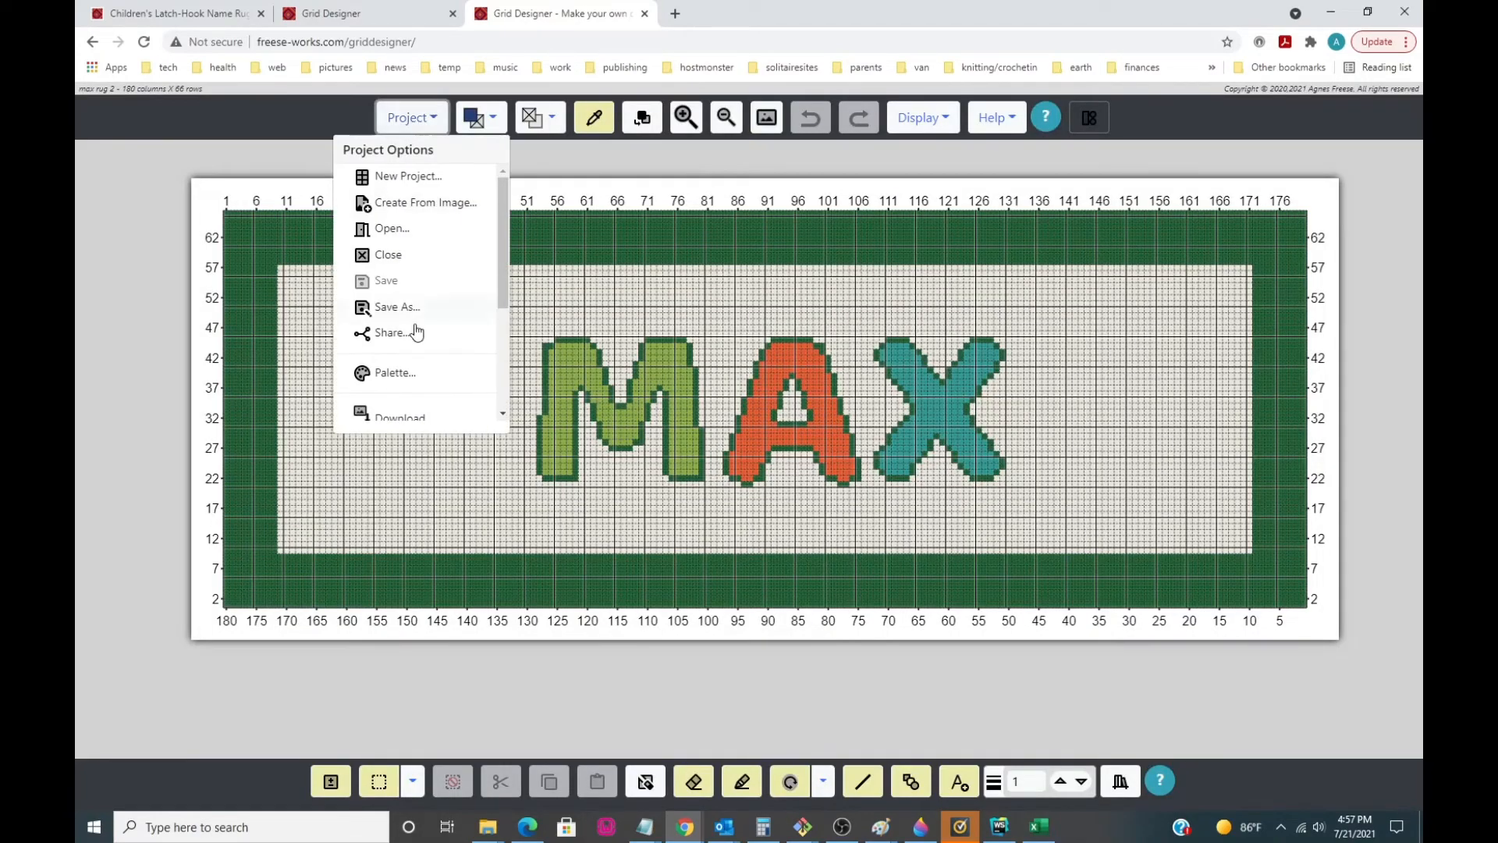
left_click(393, 374)
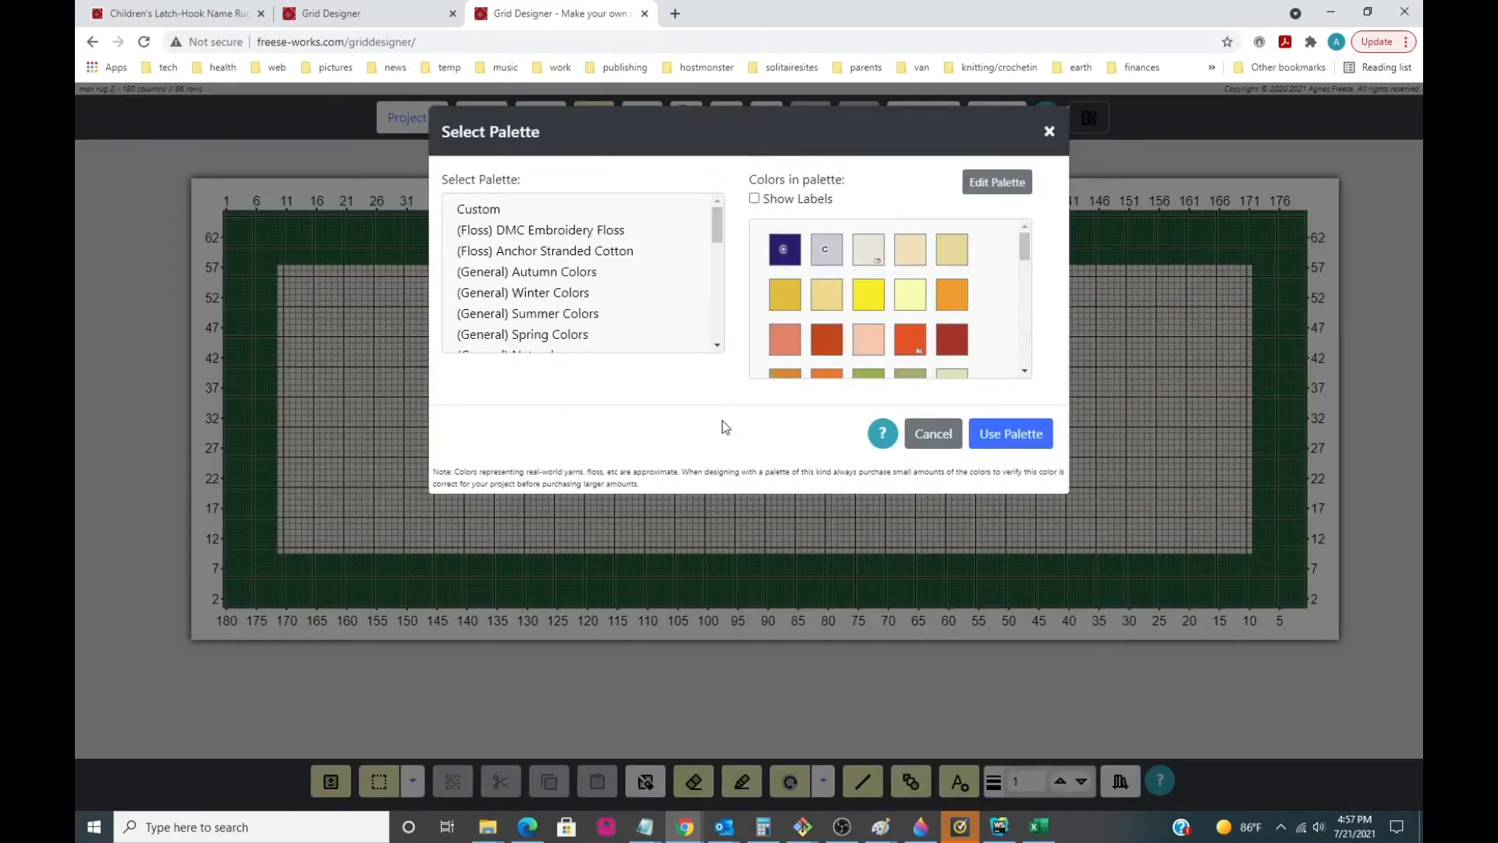
left_click_drag(717, 223, 719, 306)
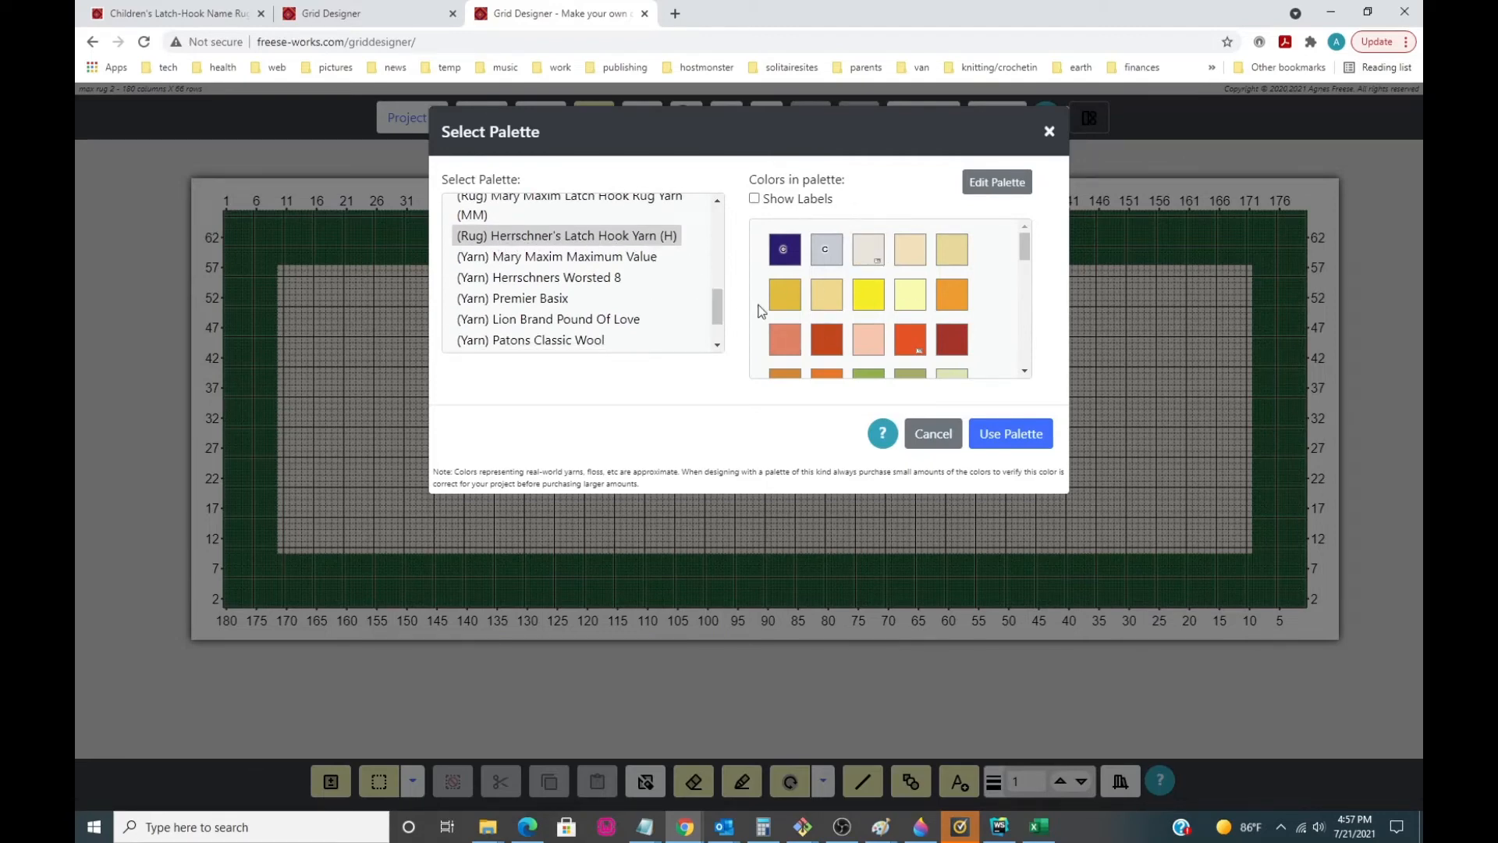
left_click(543, 260)
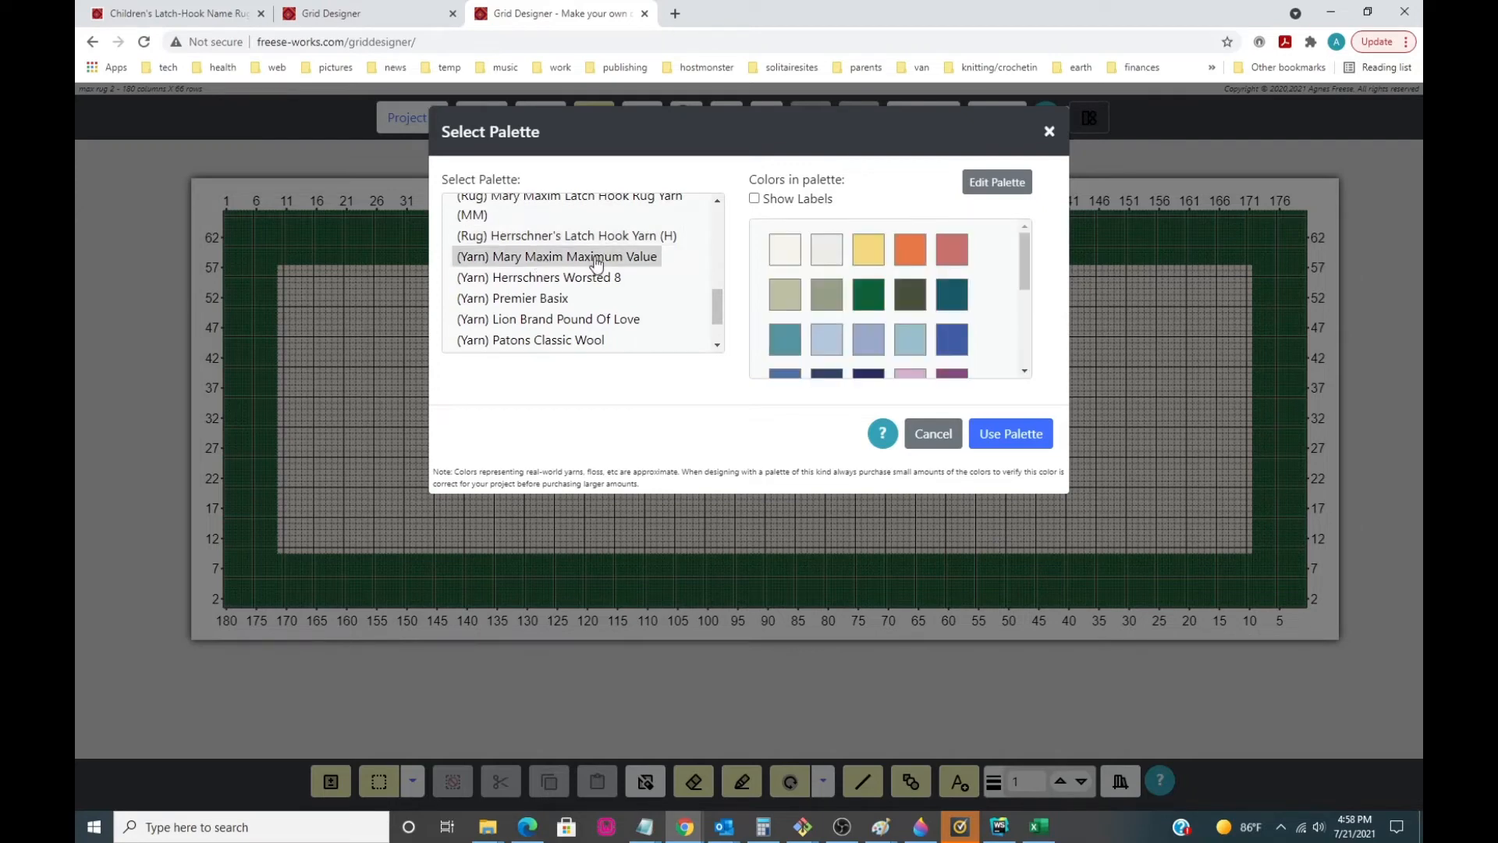
left_click(717, 200)
left_click(550, 234)
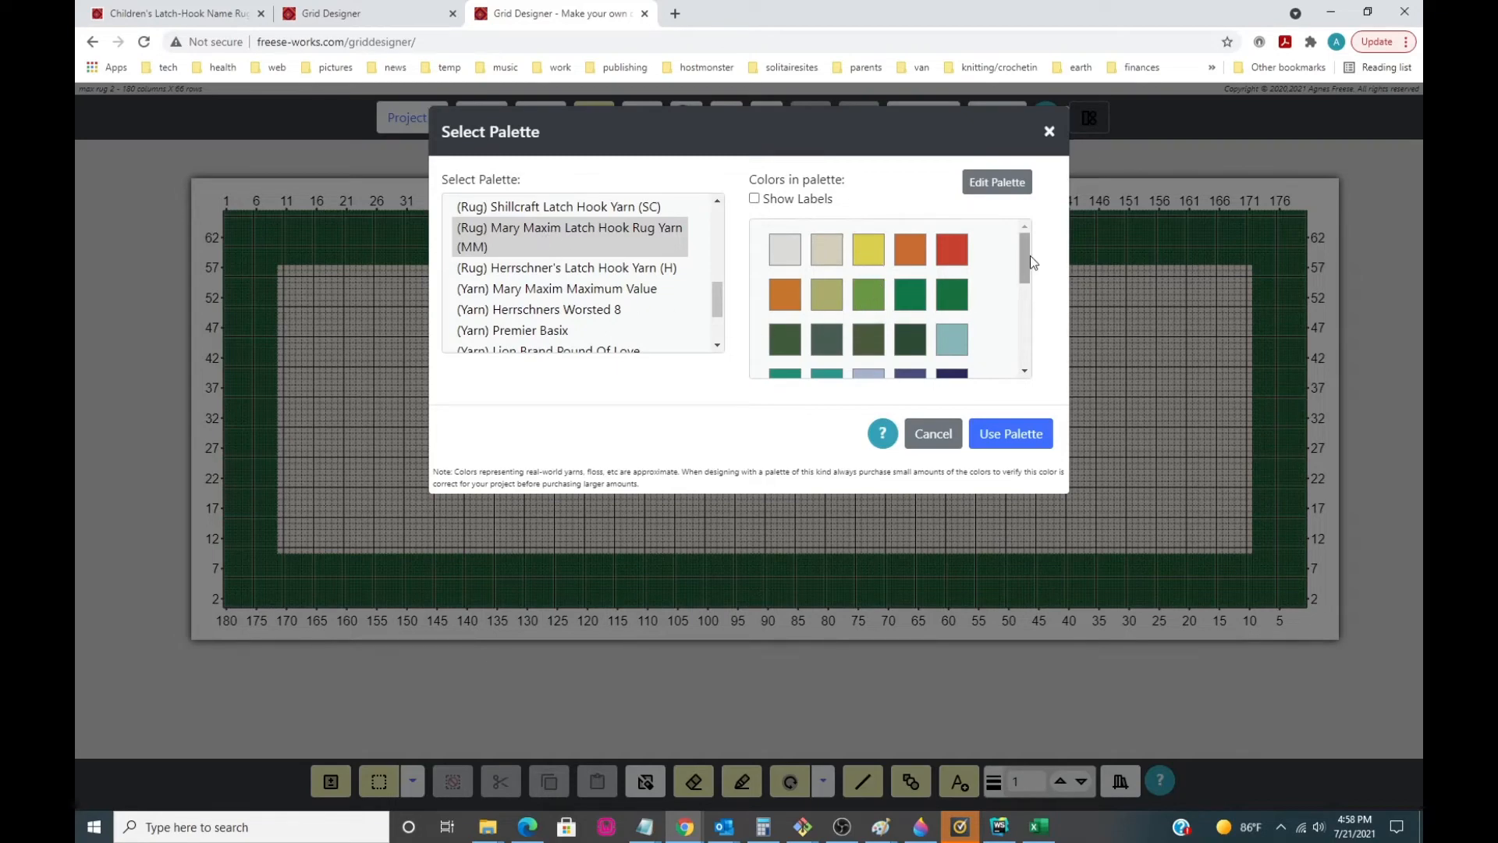
mouse_move(1027, 255)
left_mouse_down()
mouse_move(1030, 334)
mouse_move(1030, 245)
left_mouse_up()
left_click(1004, 434)
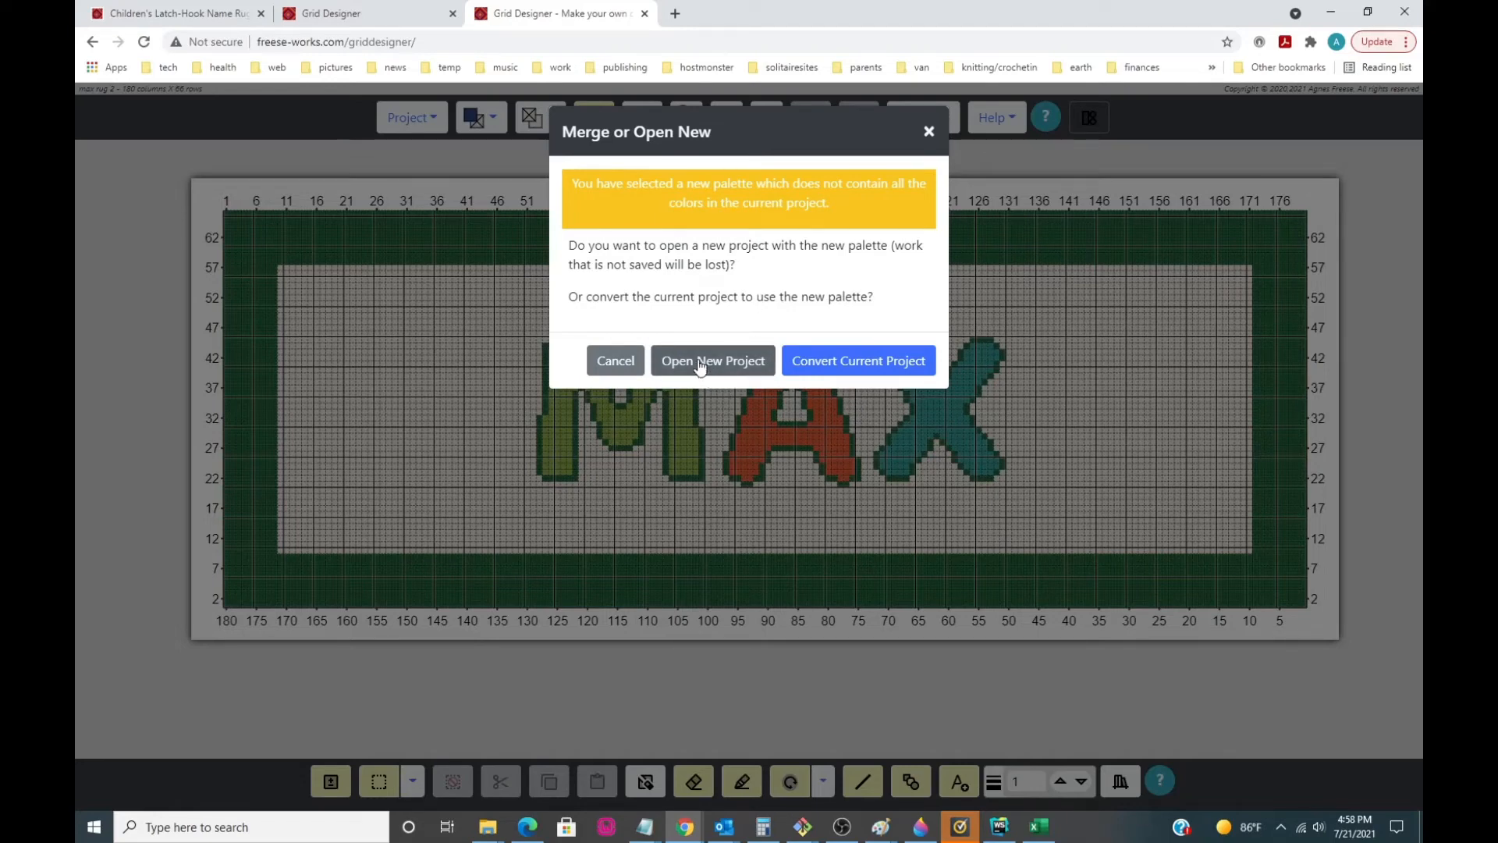
left_click(857, 367)
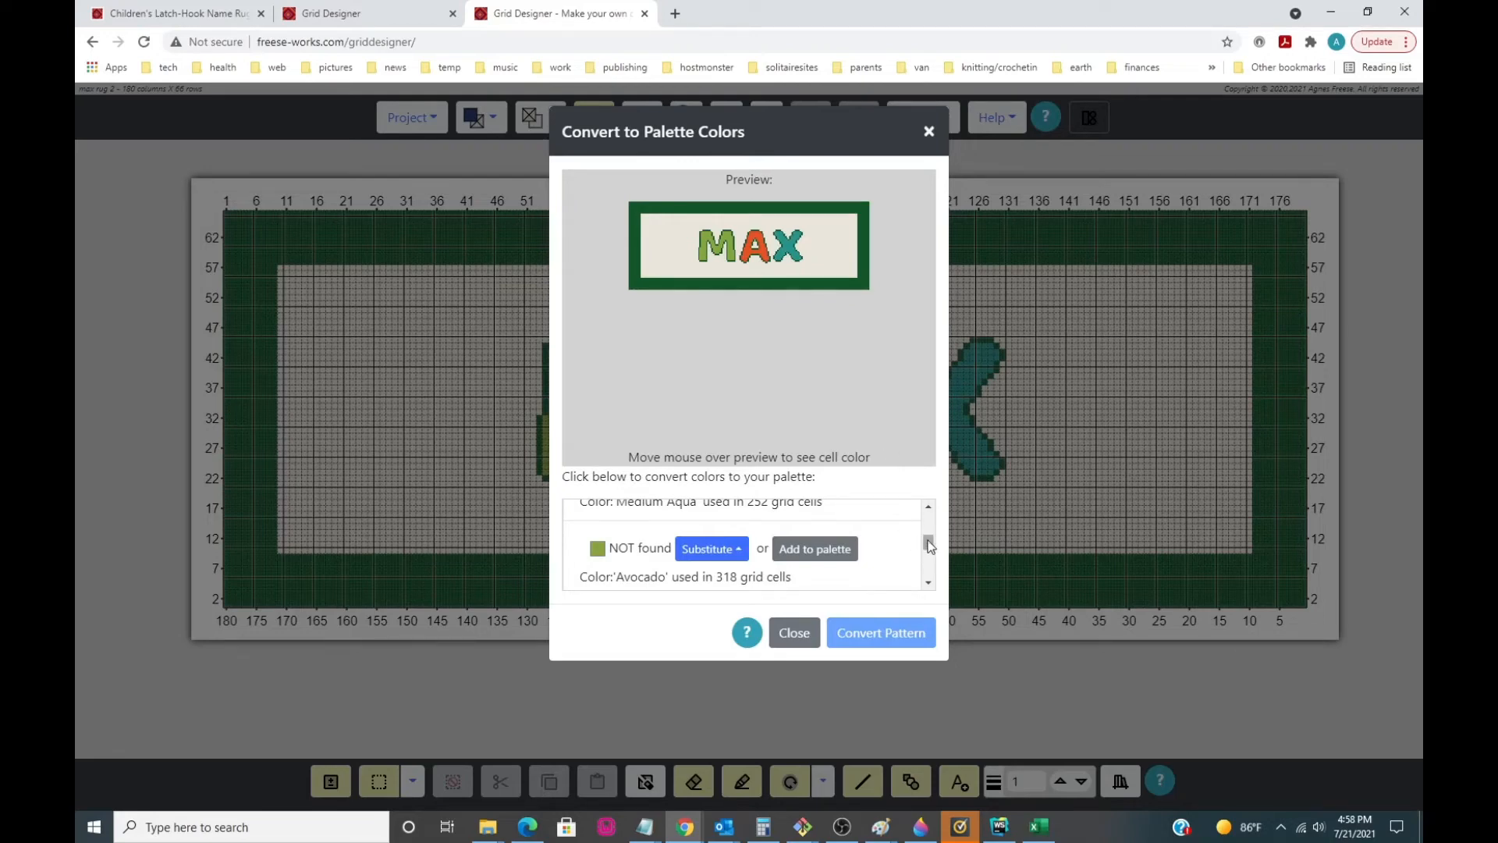
Sort the substitute colours by closest match and replace Orange, the colour of the letter A, with the red Dark Orange.
left_click_drag(930, 548, 934, 515)
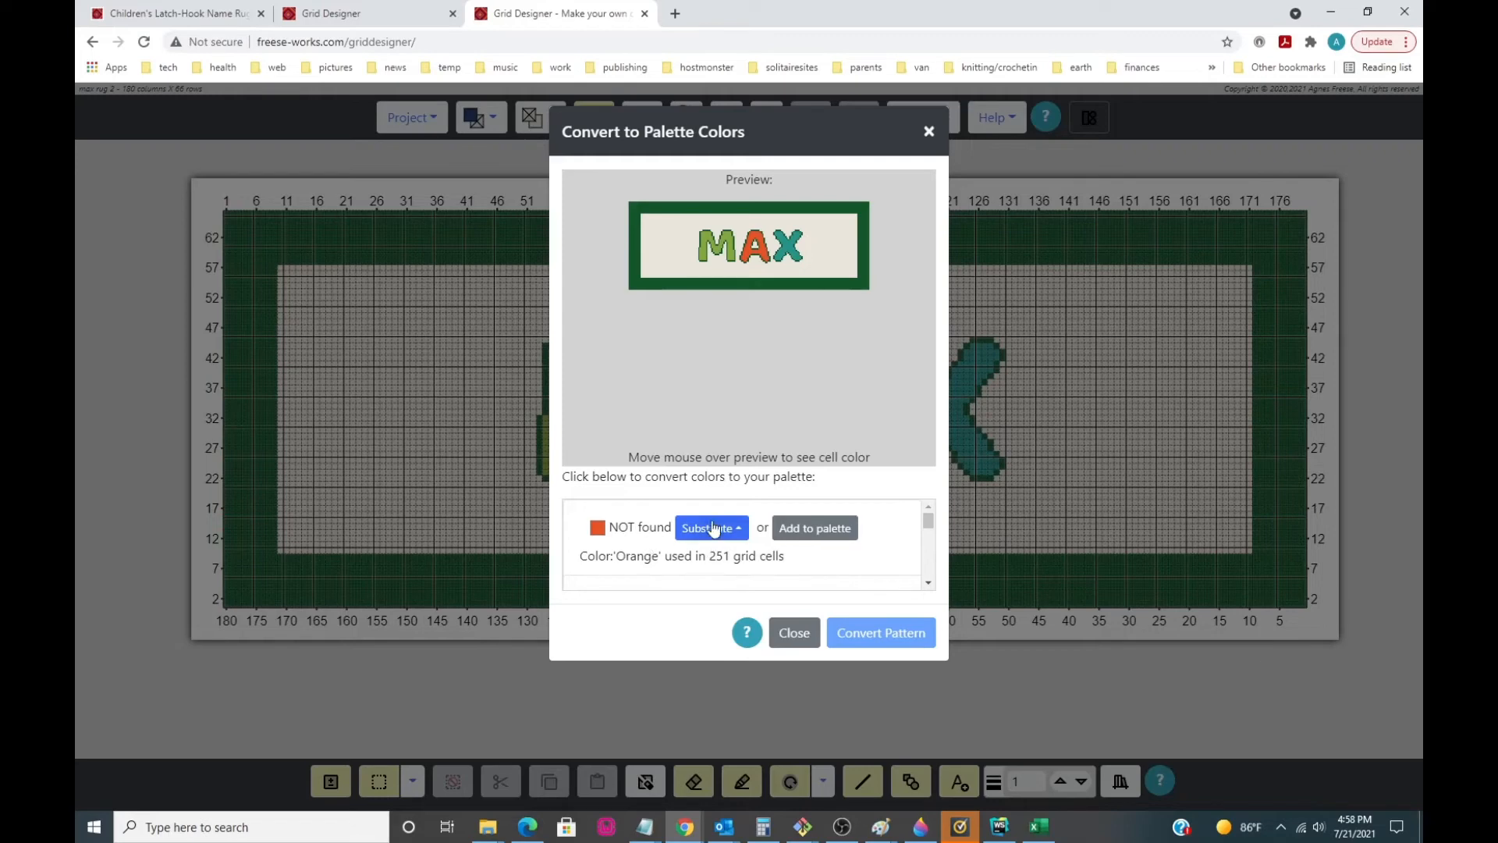
mouse_move(928, 521)
left_mouse_down()
mouse_move(931, 574)
mouse_move(930, 520)
left_mouse_up()
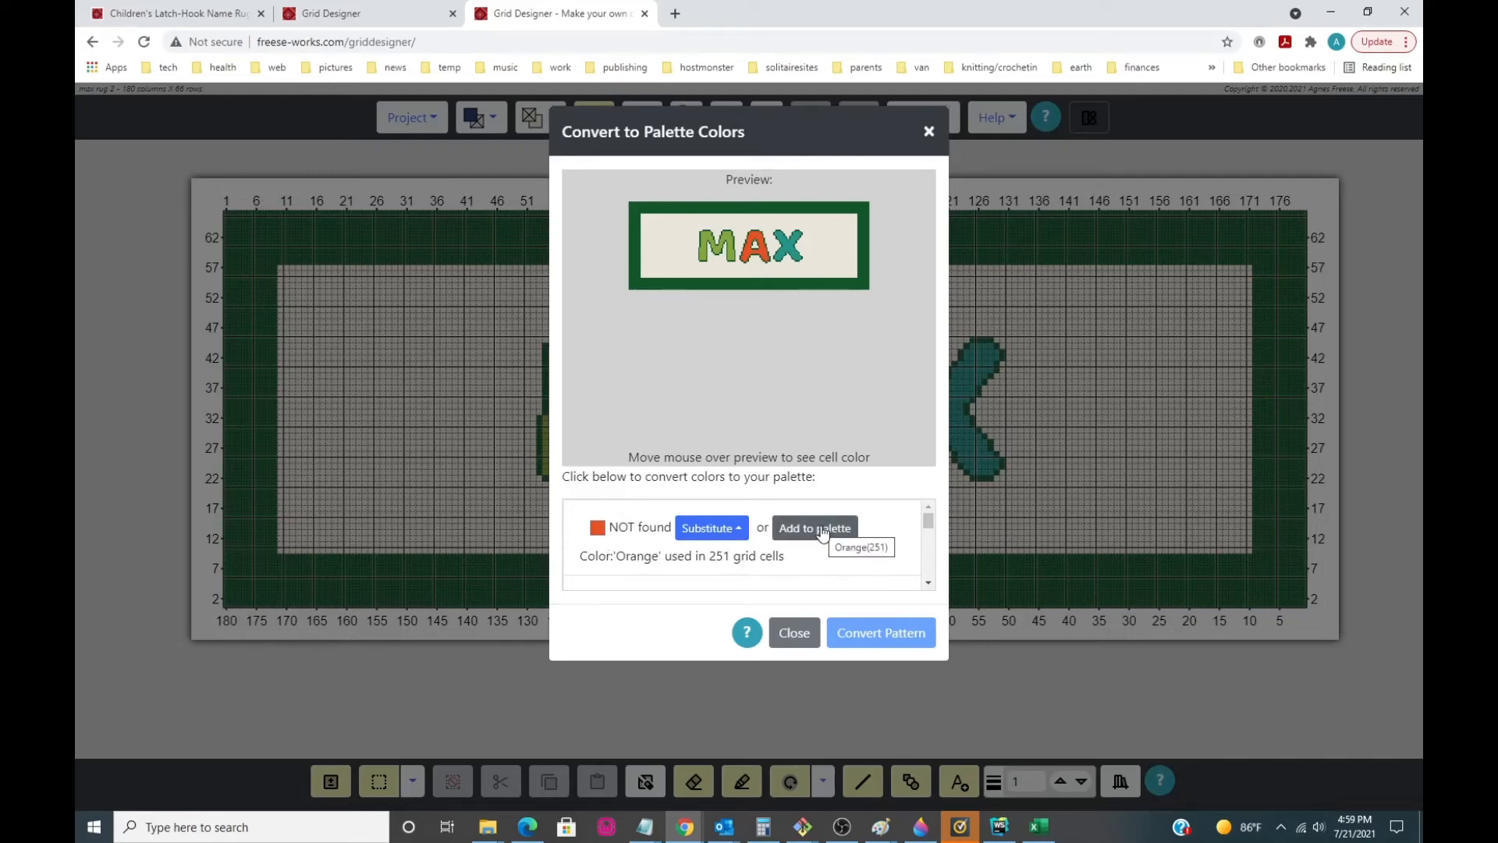
left_click(707, 530)
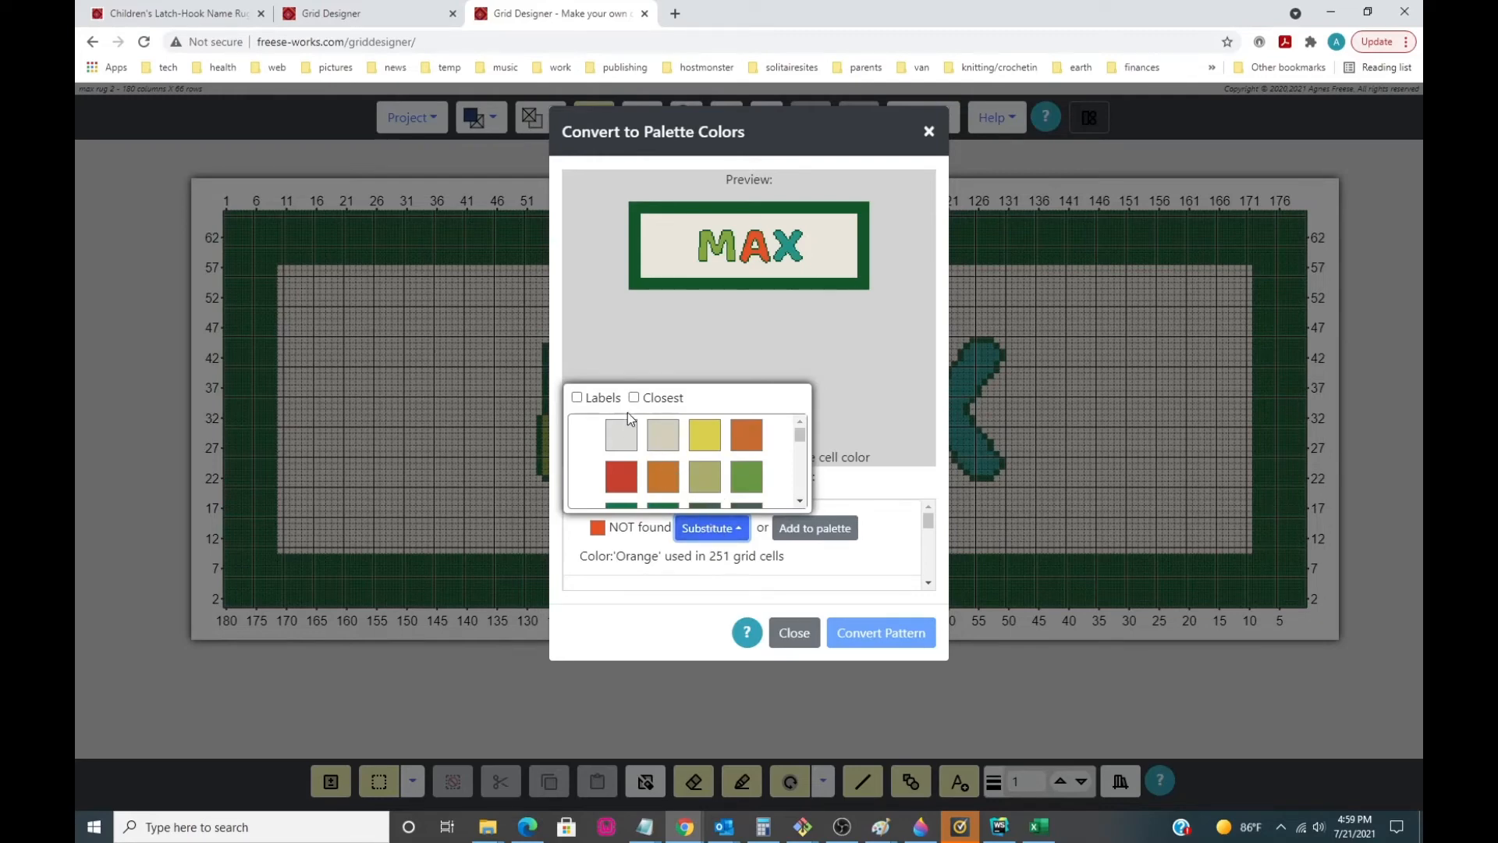
left_click(576, 397)
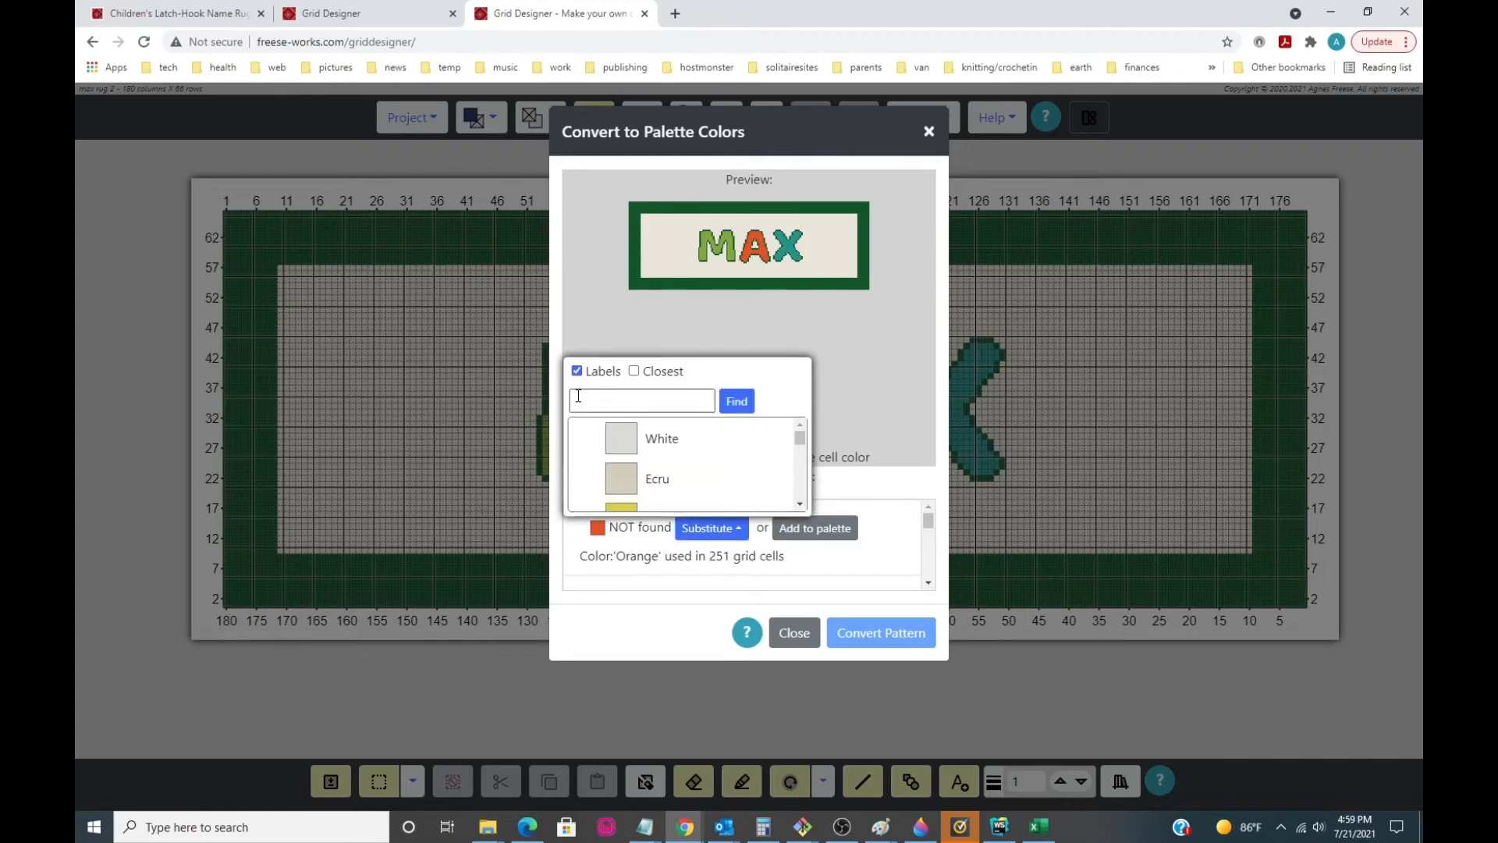
left_click(577, 371)
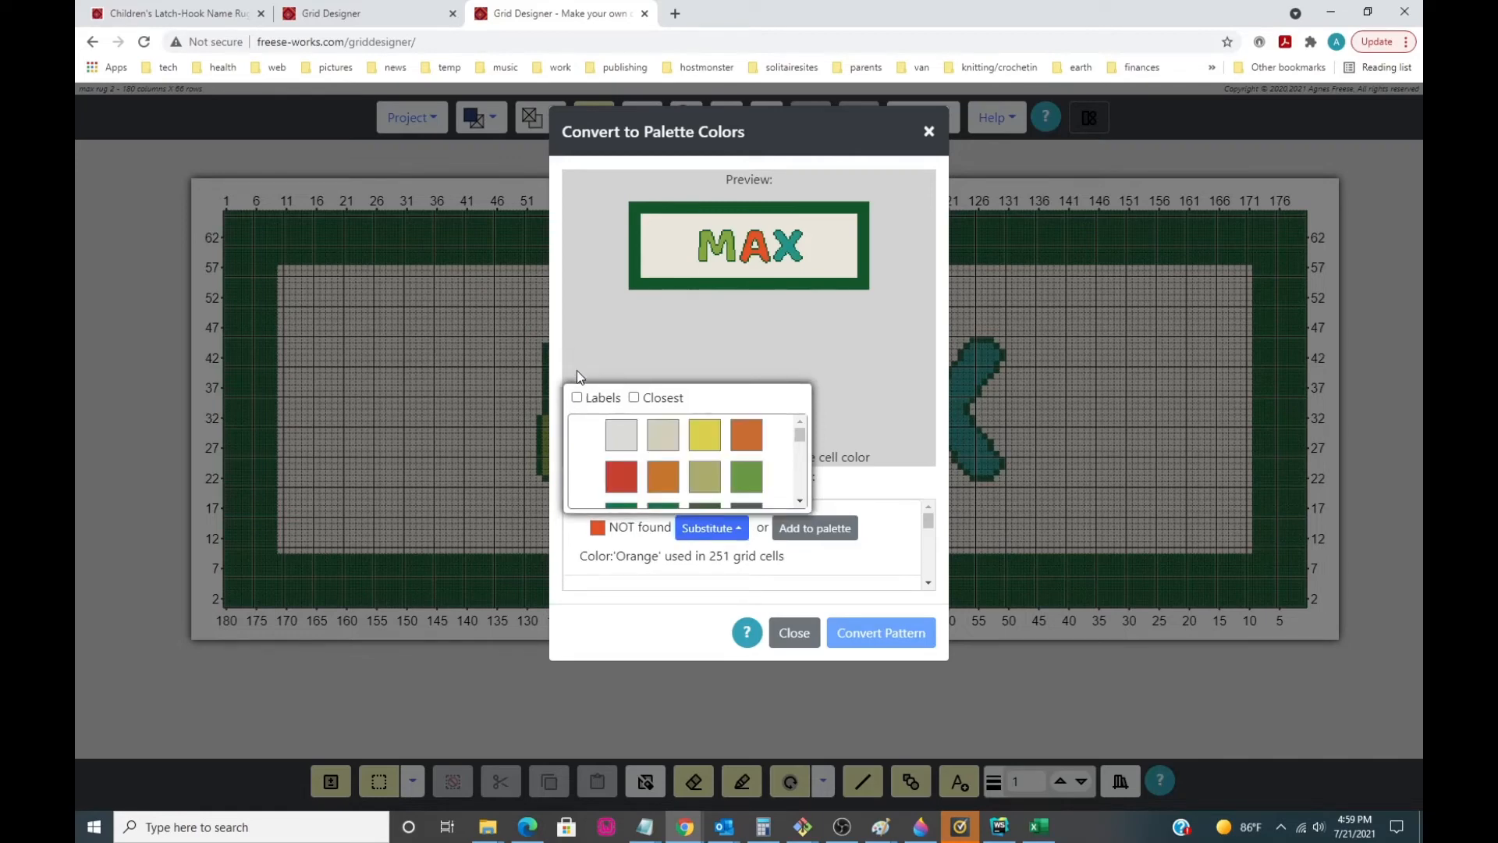
left_click(634, 398)
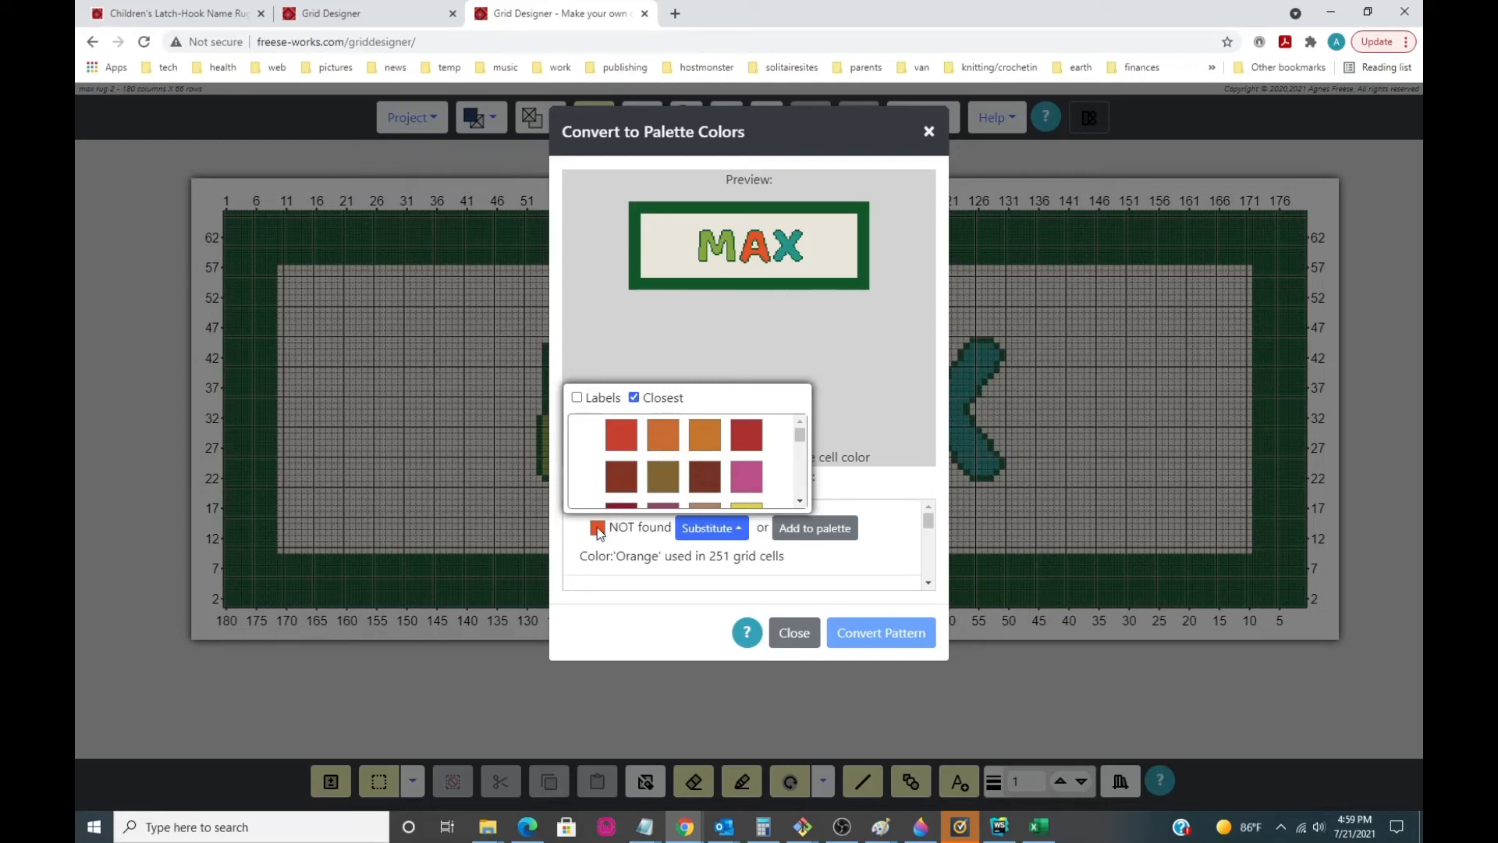
left_click(622, 432)
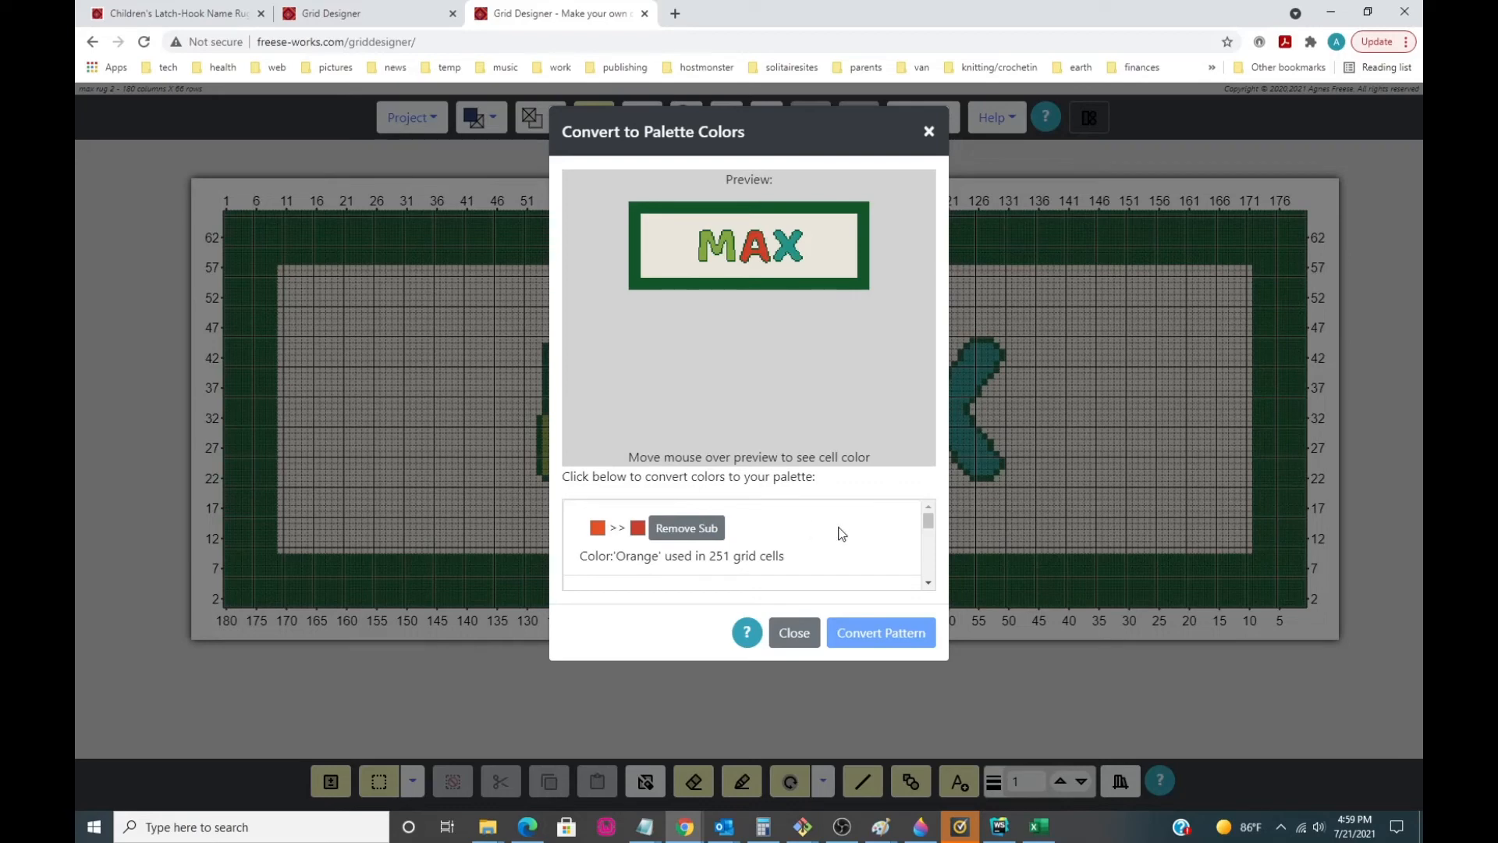
Substitute the closest-matching teal from the new palette for Medium Aqua, the colour of the letter X.
left_click(928, 582)
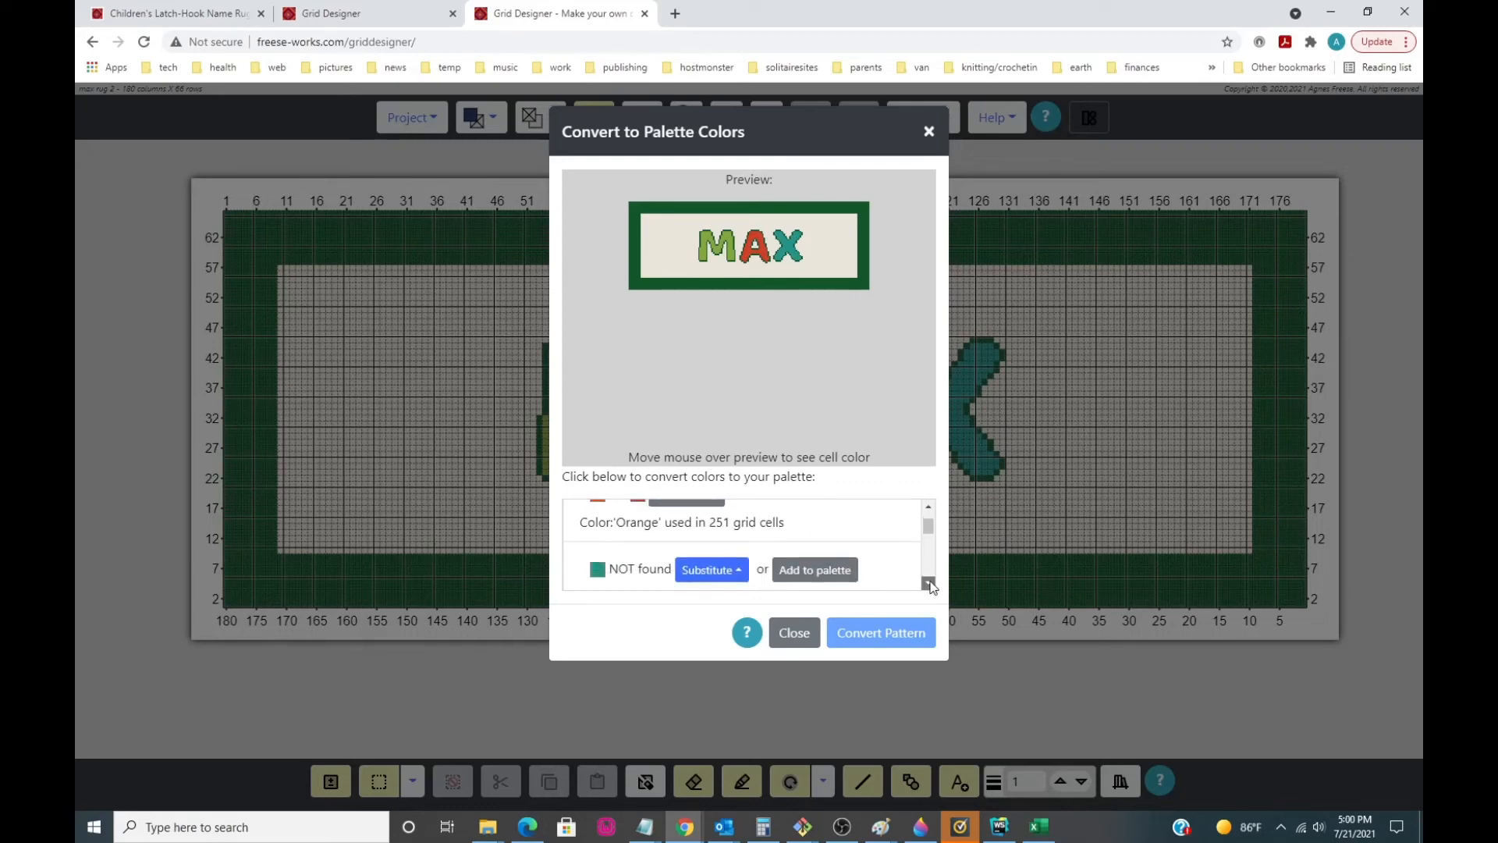
left_click(928, 582)
left_click(733, 551)
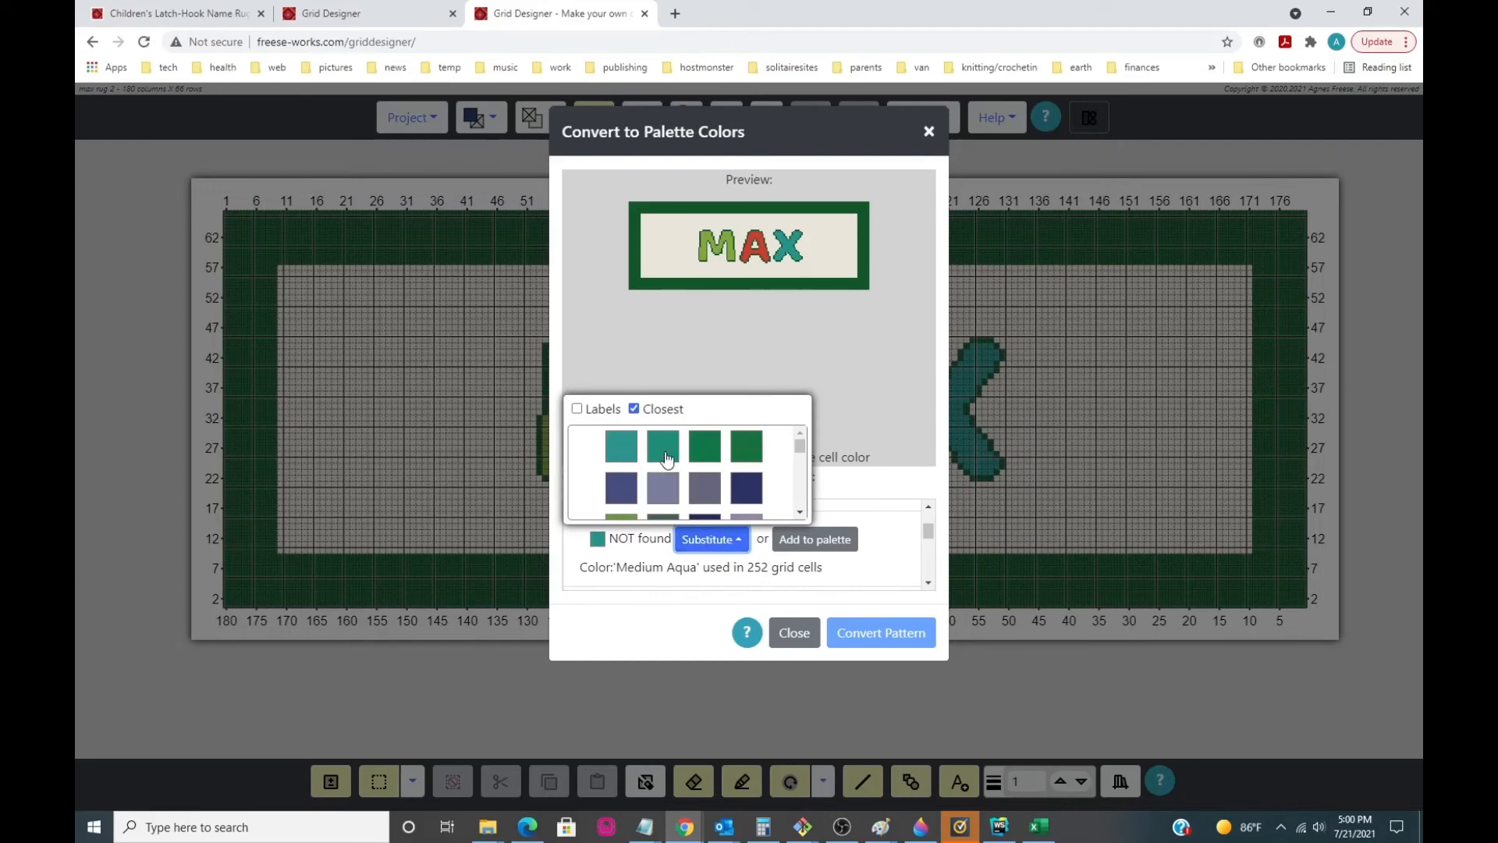
left_click(635, 409)
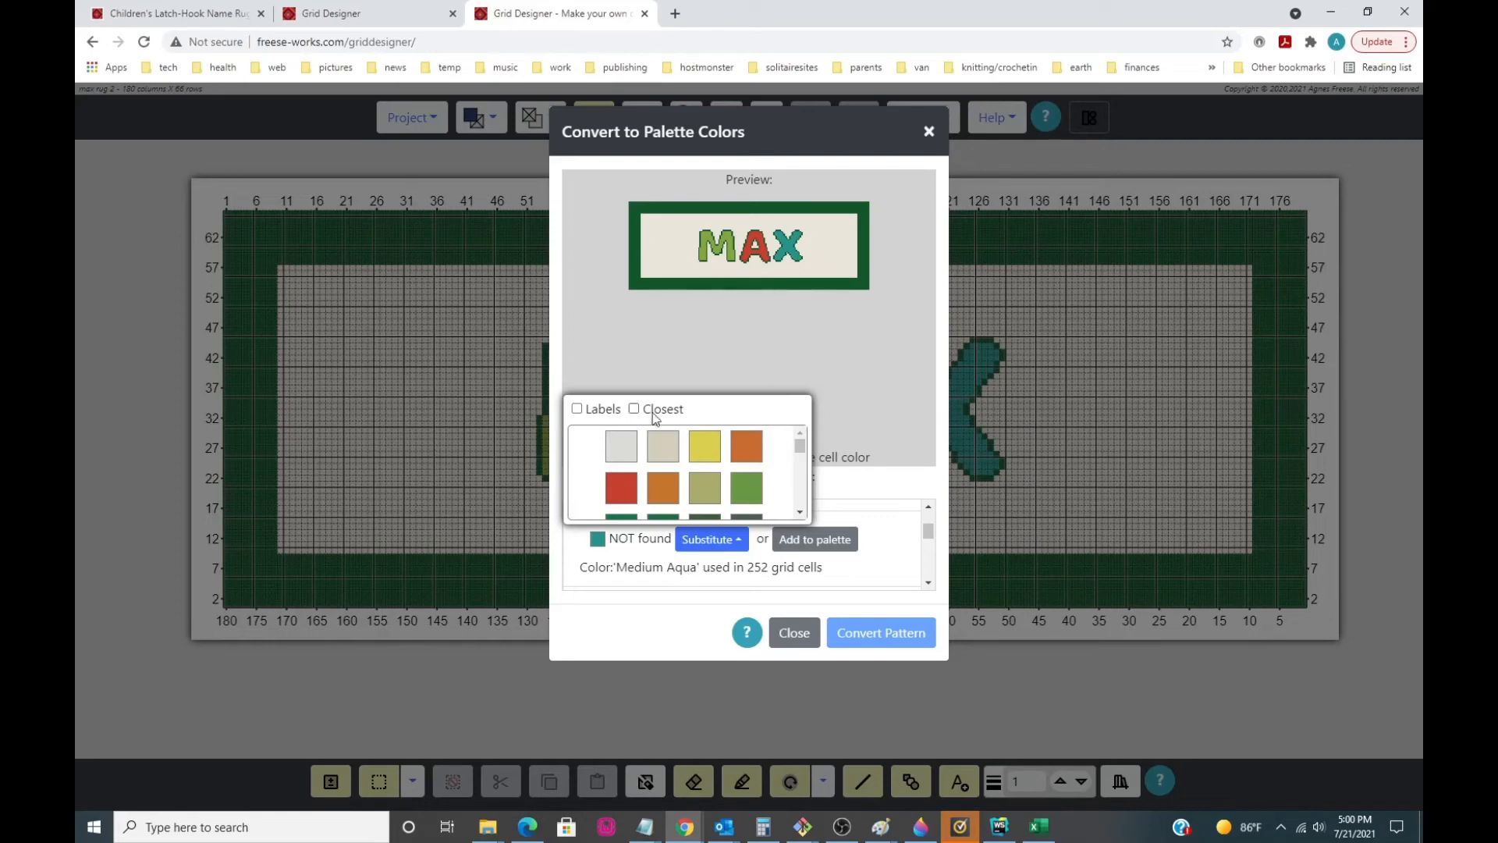
left_click(634, 409)
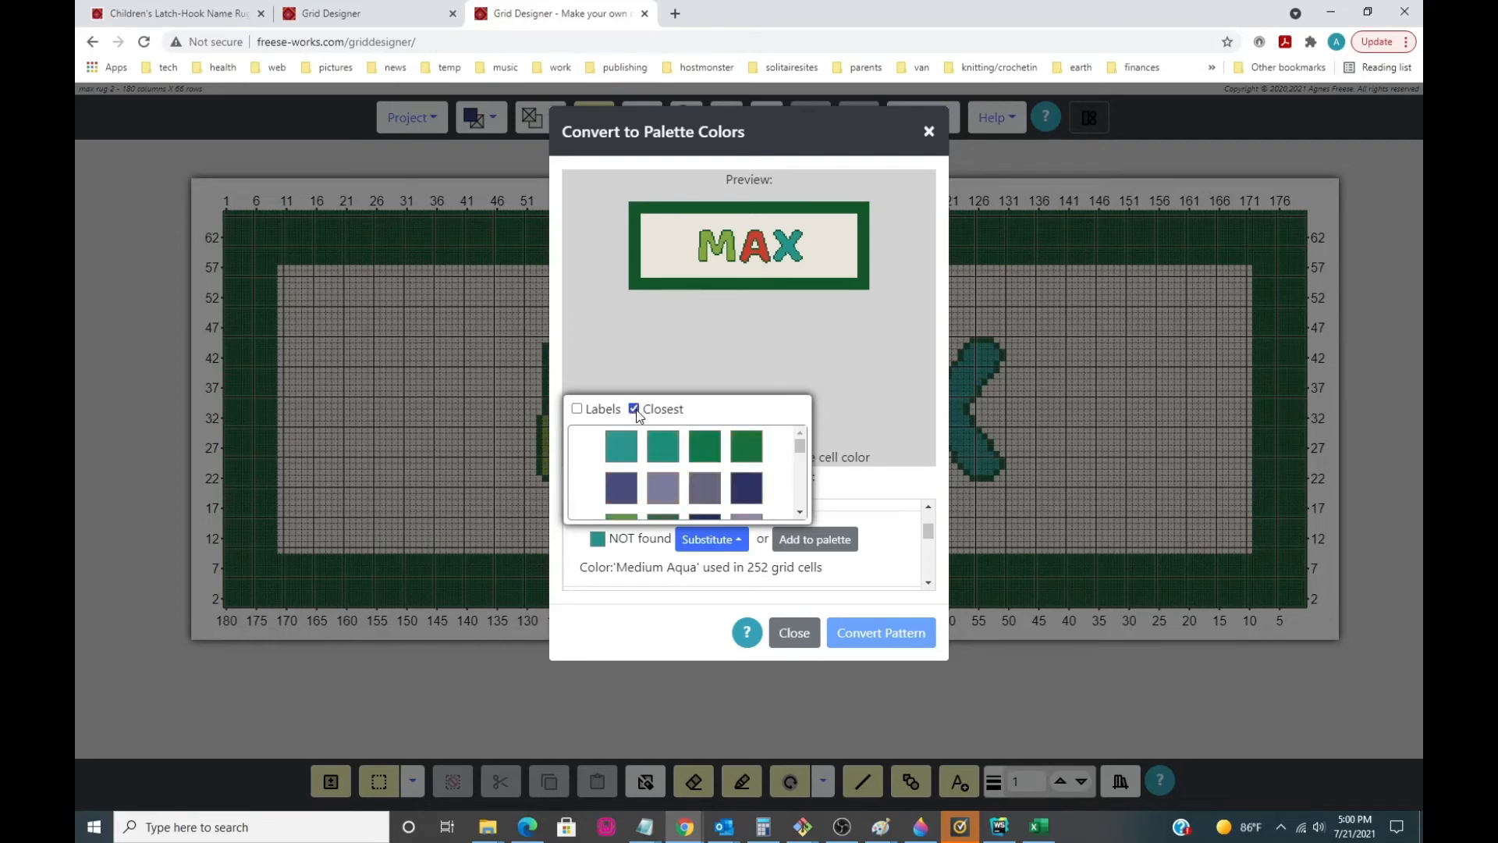
left_click(621, 447)
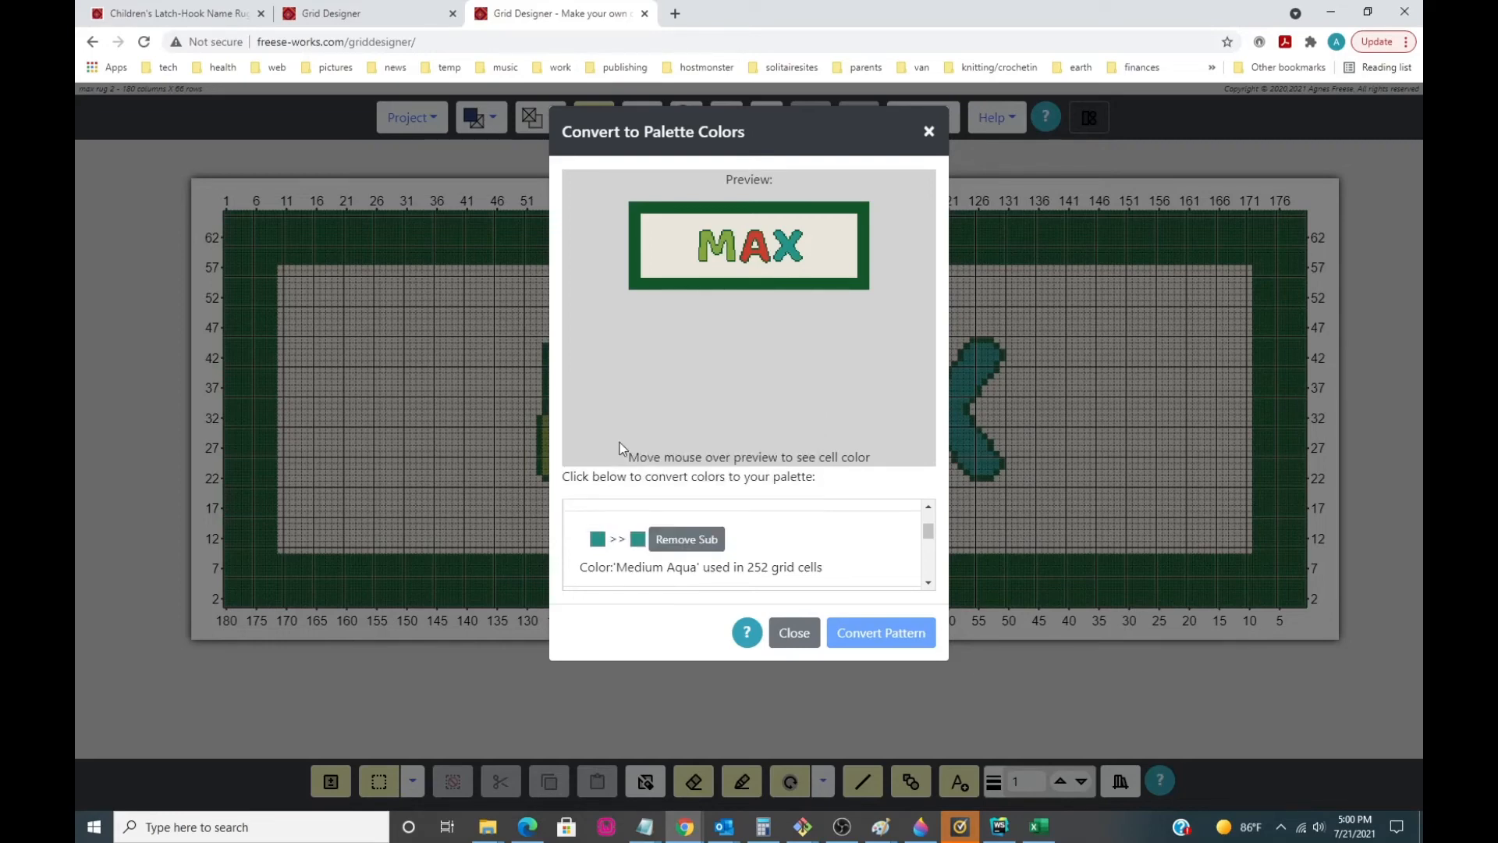
Substitute the closest-matching Light Green for Avocado, the colour of the letter M.
left_click(929, 582)
left_click(929, 582)
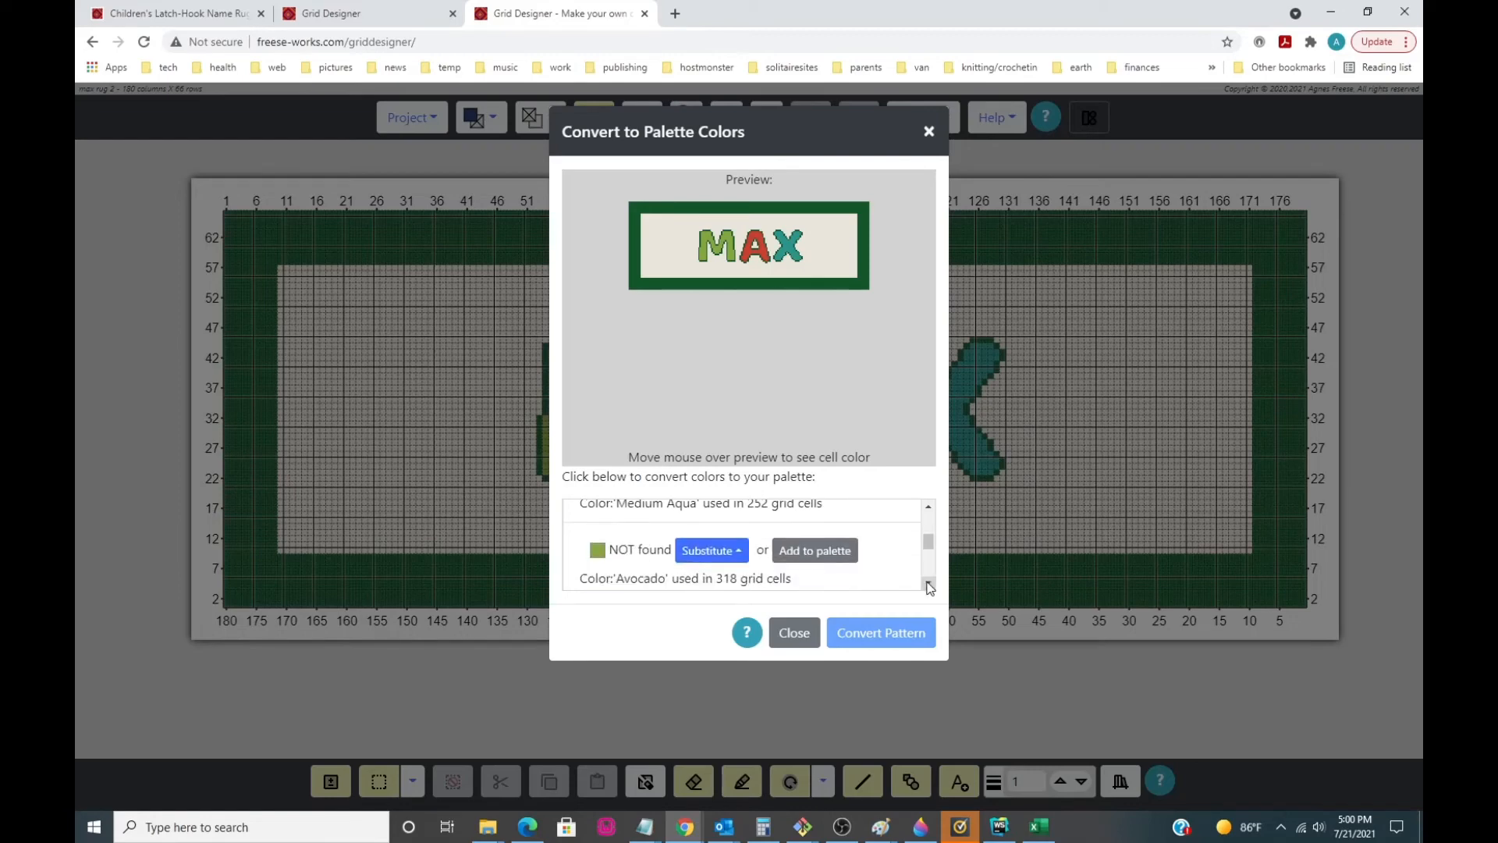
left_click(722, 552)
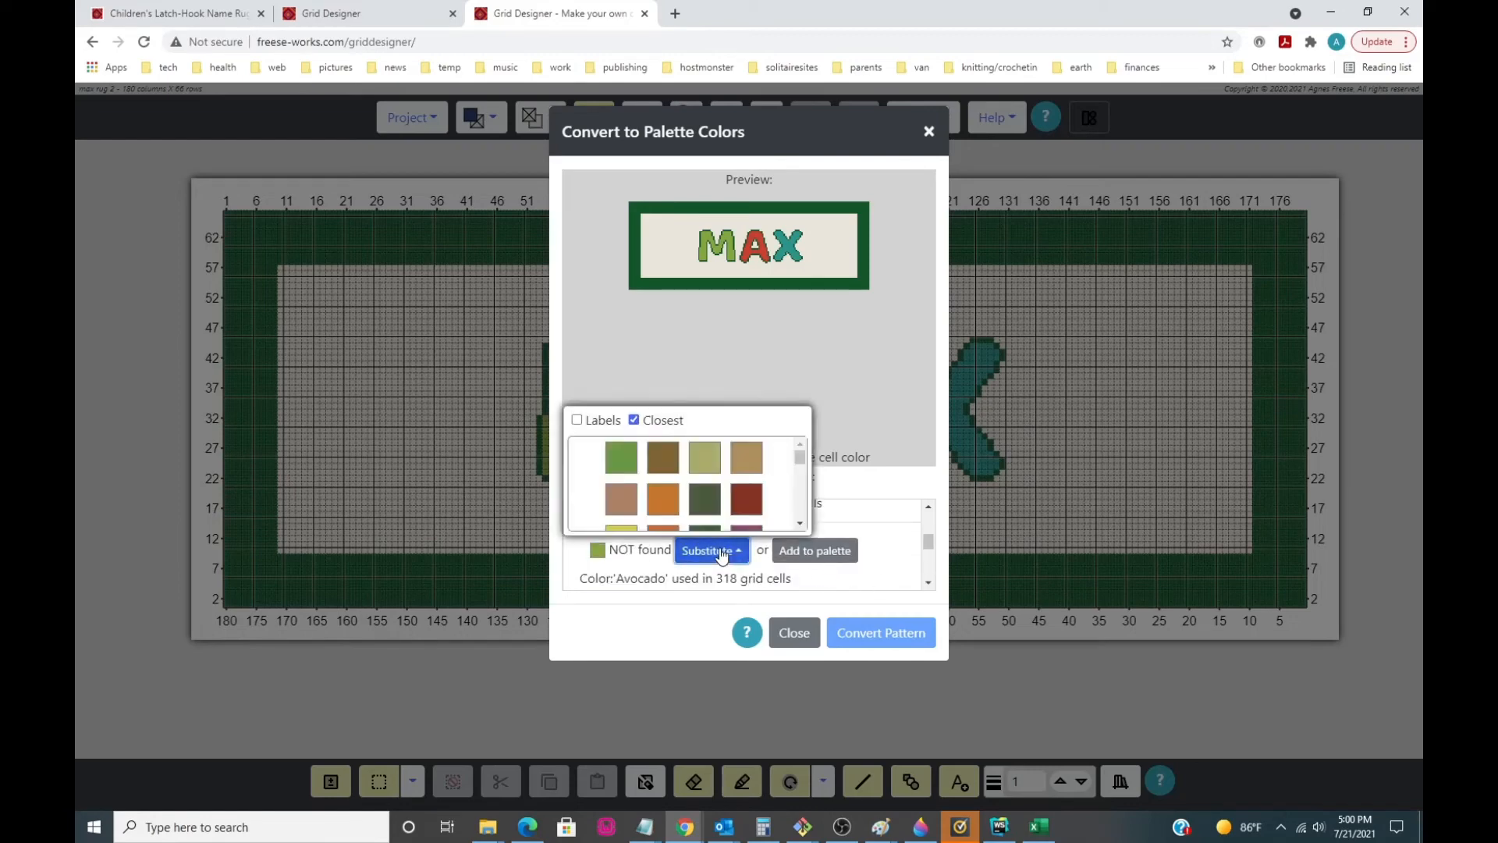
left_click(626, 462)
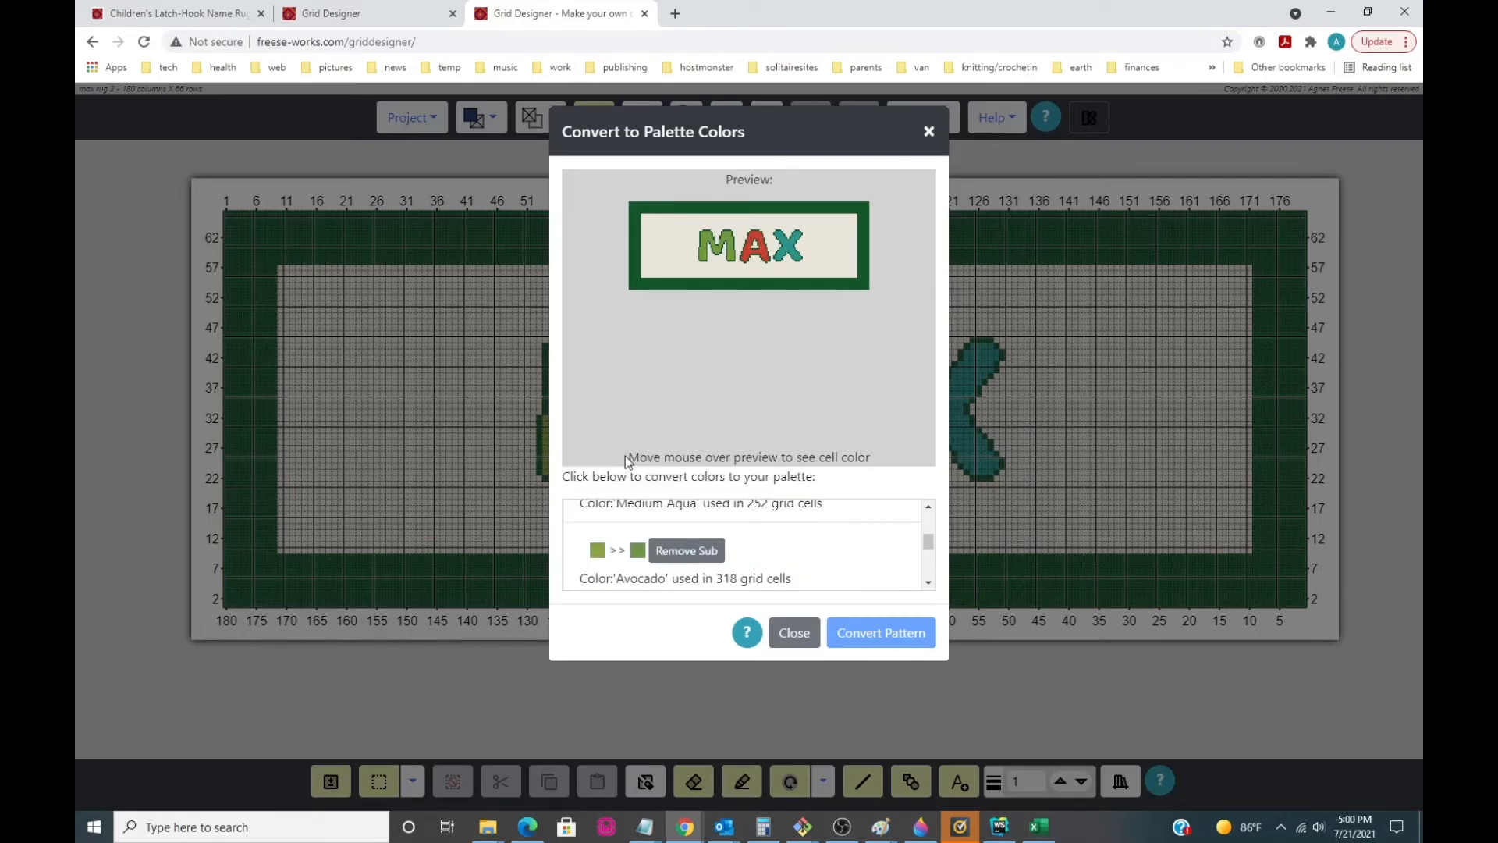
Substitute the closest-matching Grass Green for Paddy Green, the colour of the border.
left_click(929, 582)
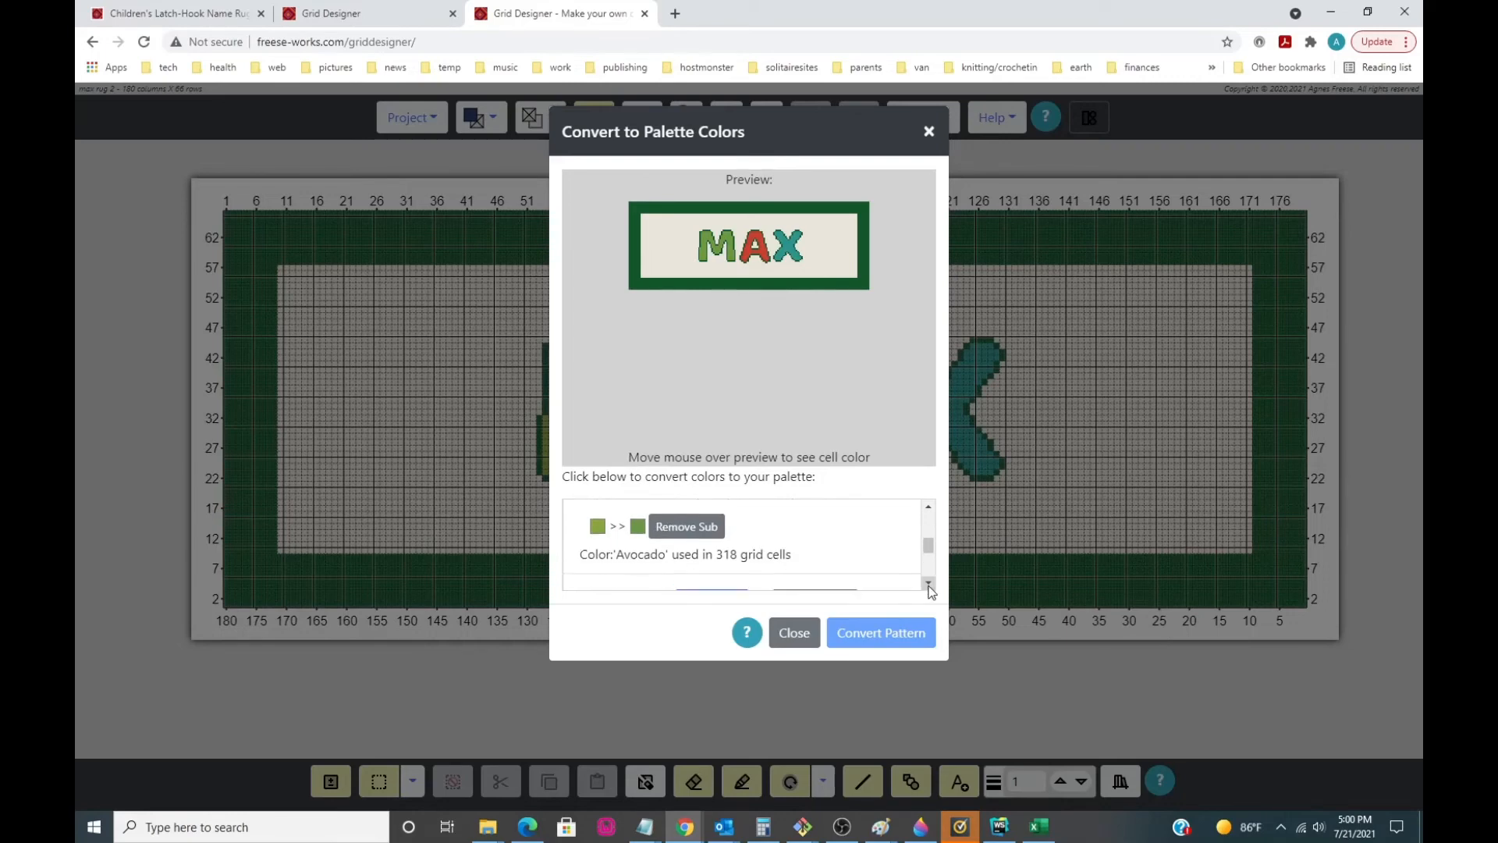
left_click(929, 582)
left_click(929, 582)
left_click(711, 530)
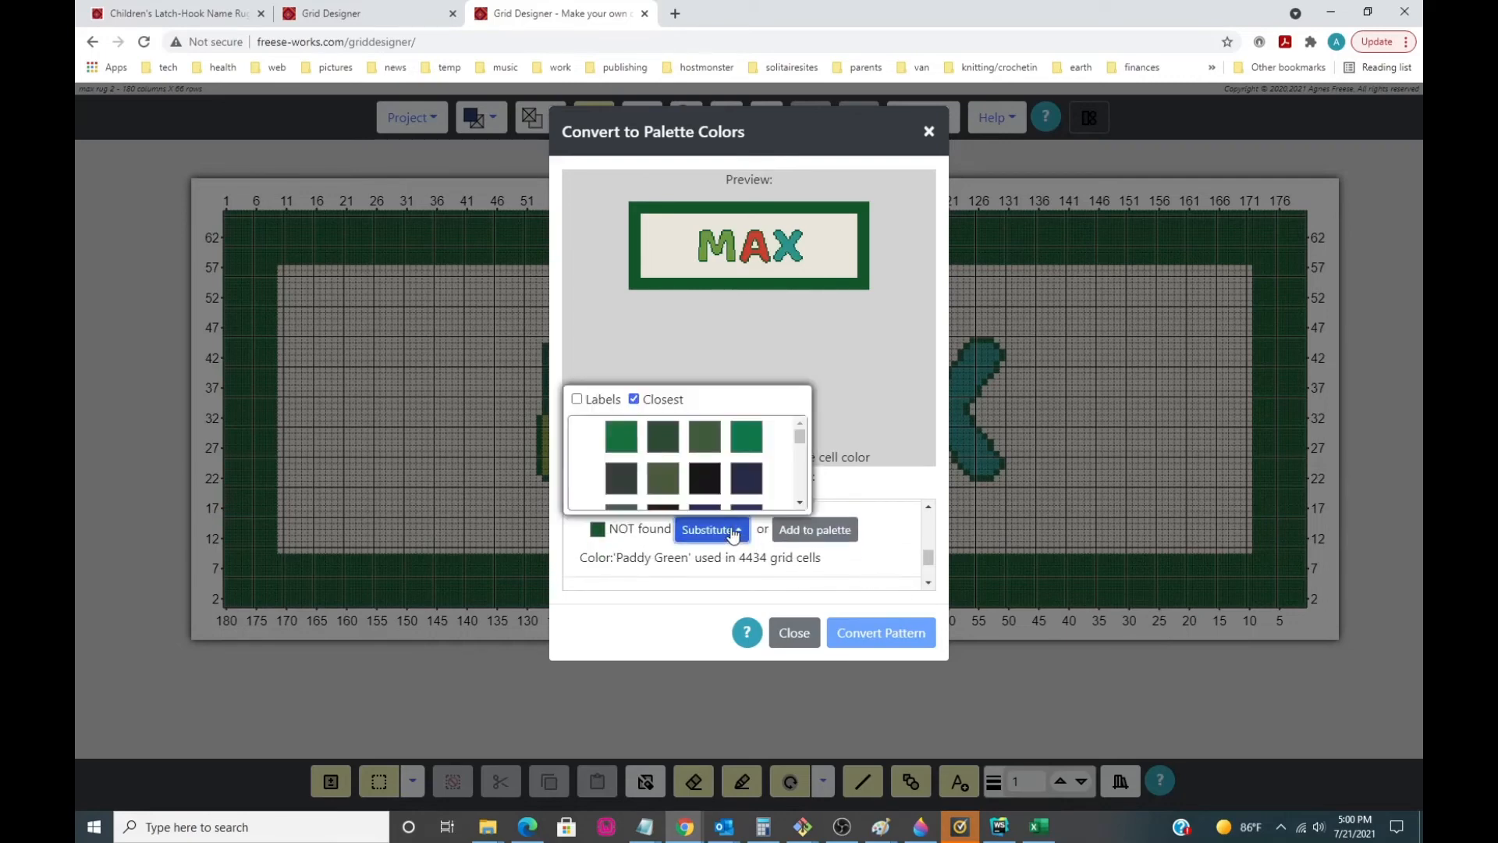
left_click(618, 438)
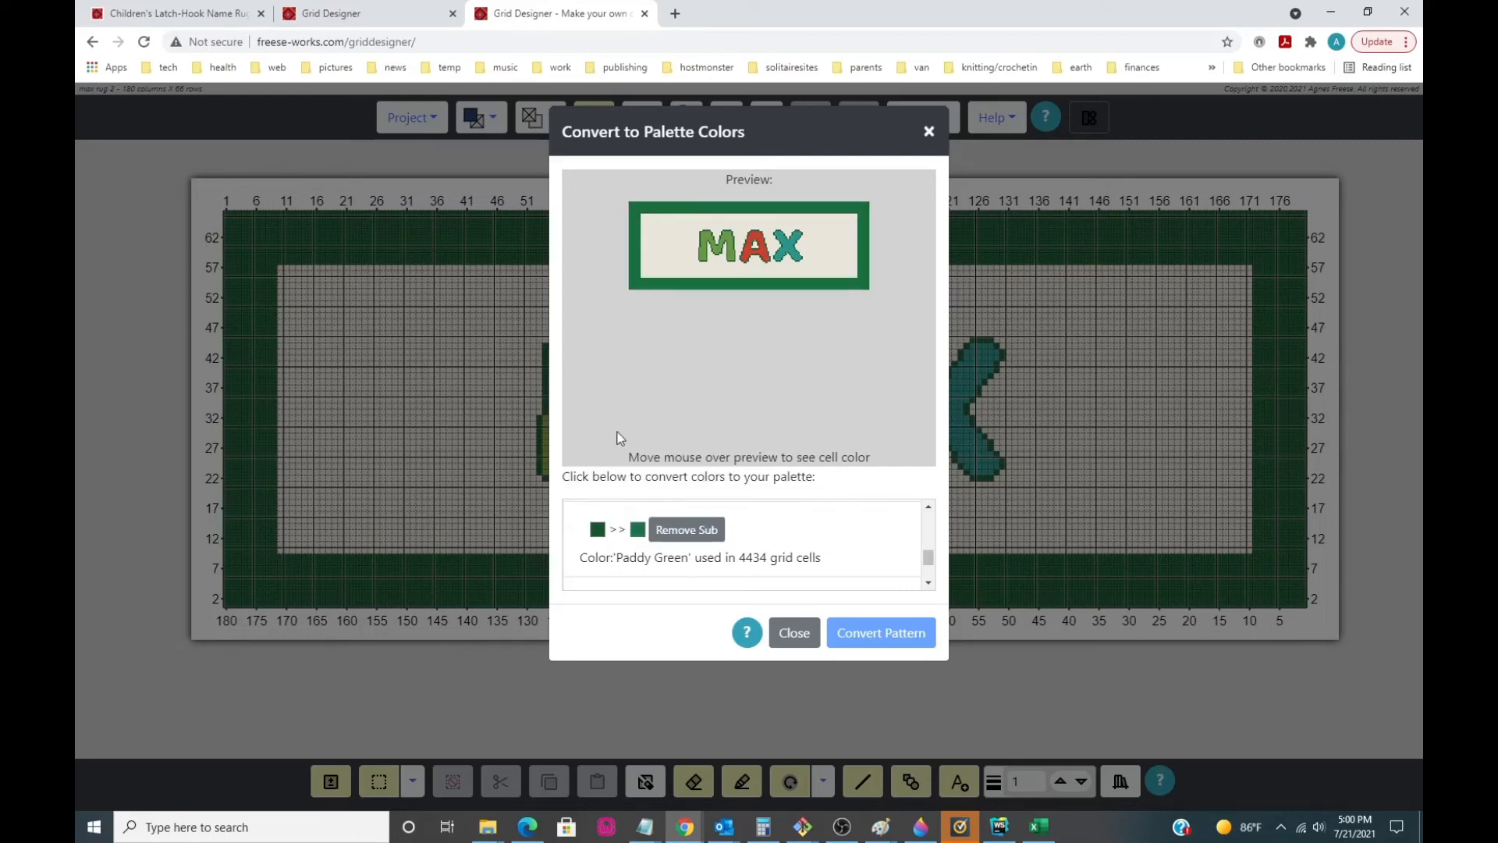
Substitute the new palette's closest light grey White for the background White and convert the pattern.
left_click(929, 582)
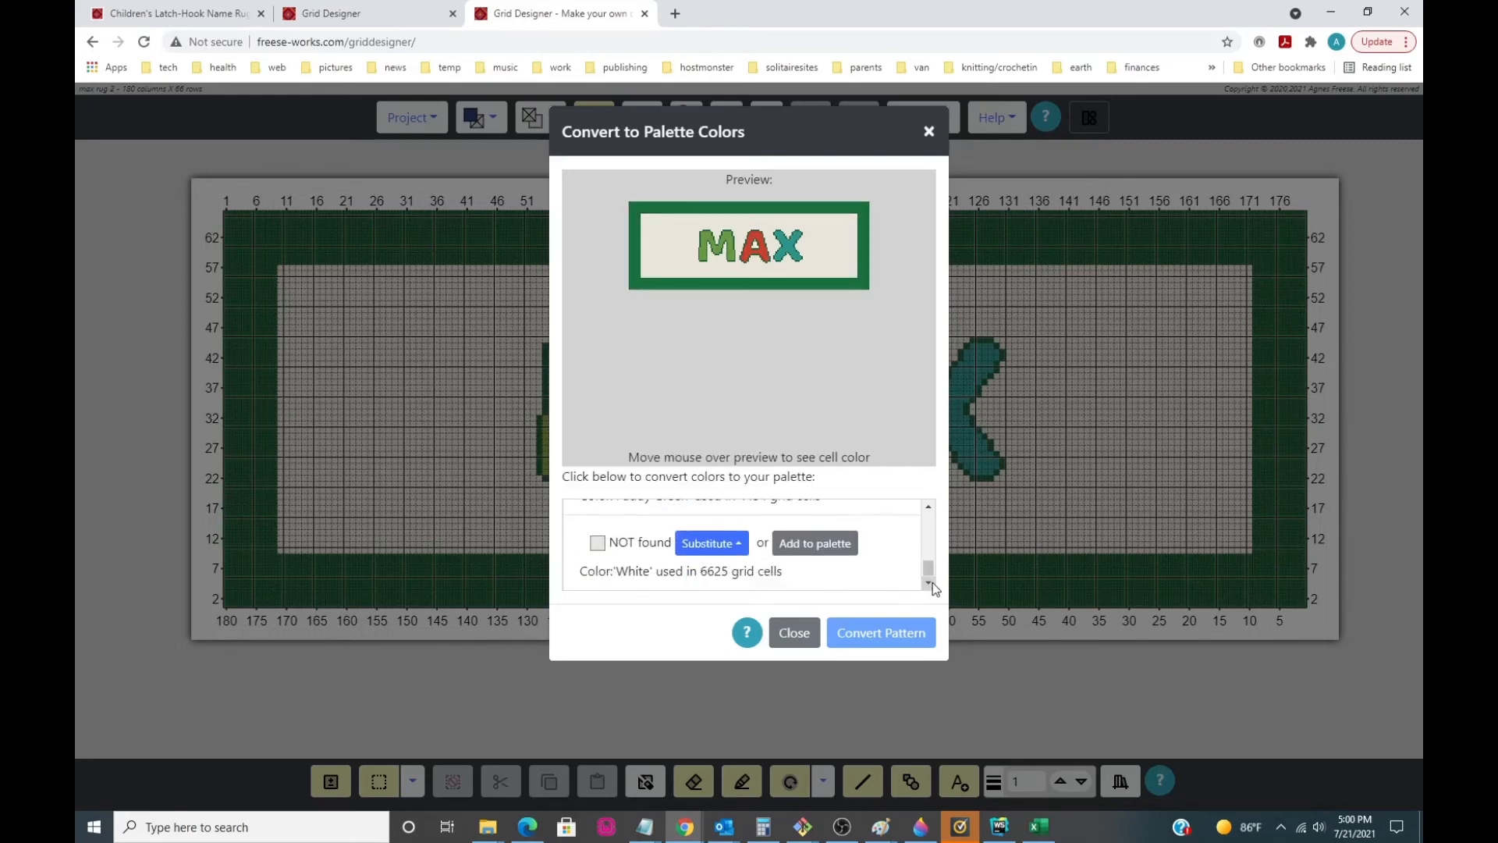
left_click(715, 544)
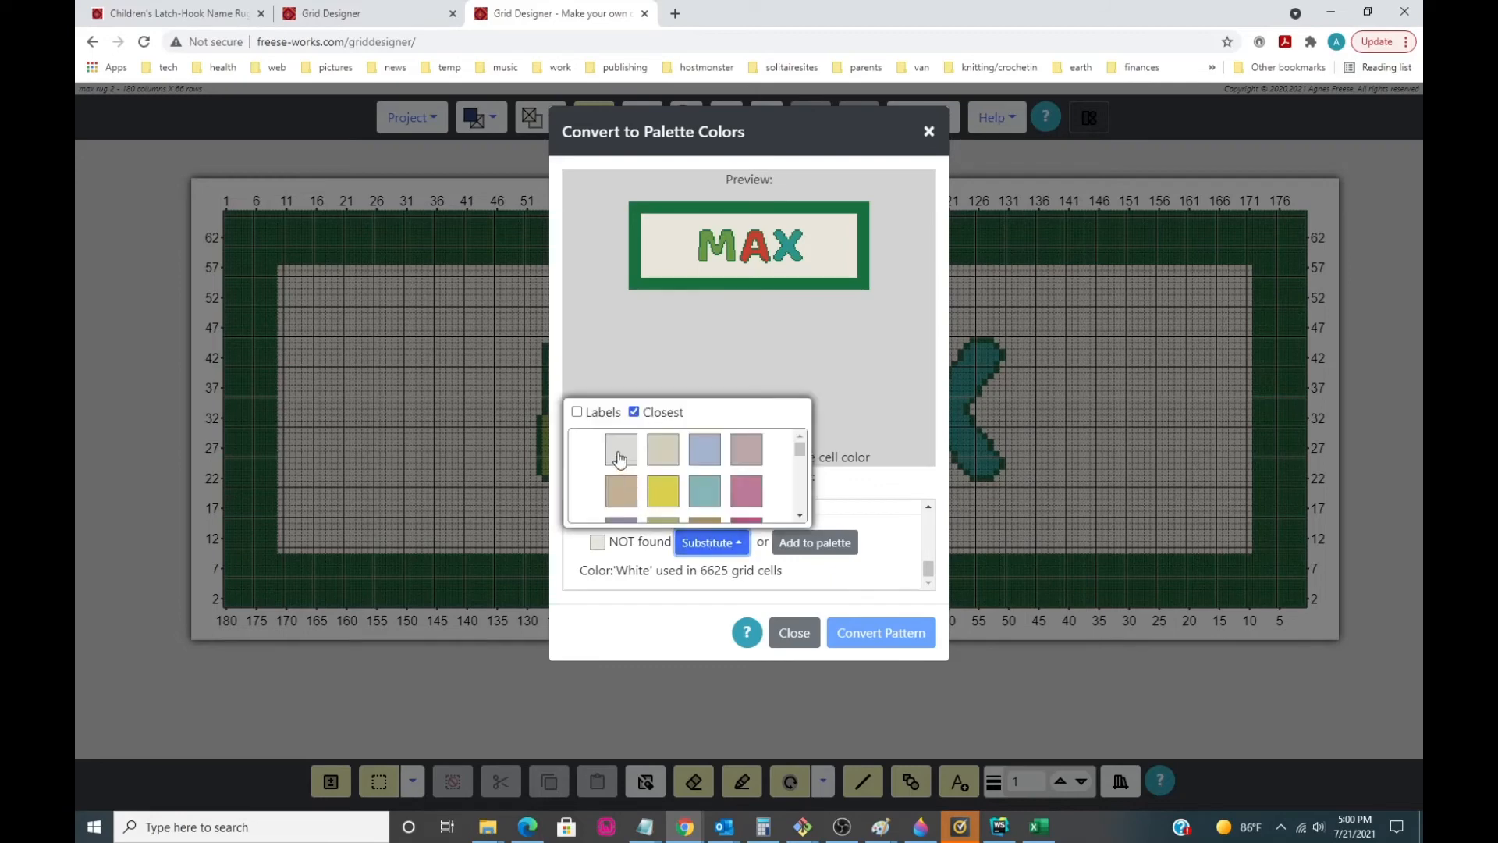
left_click(619, 455)
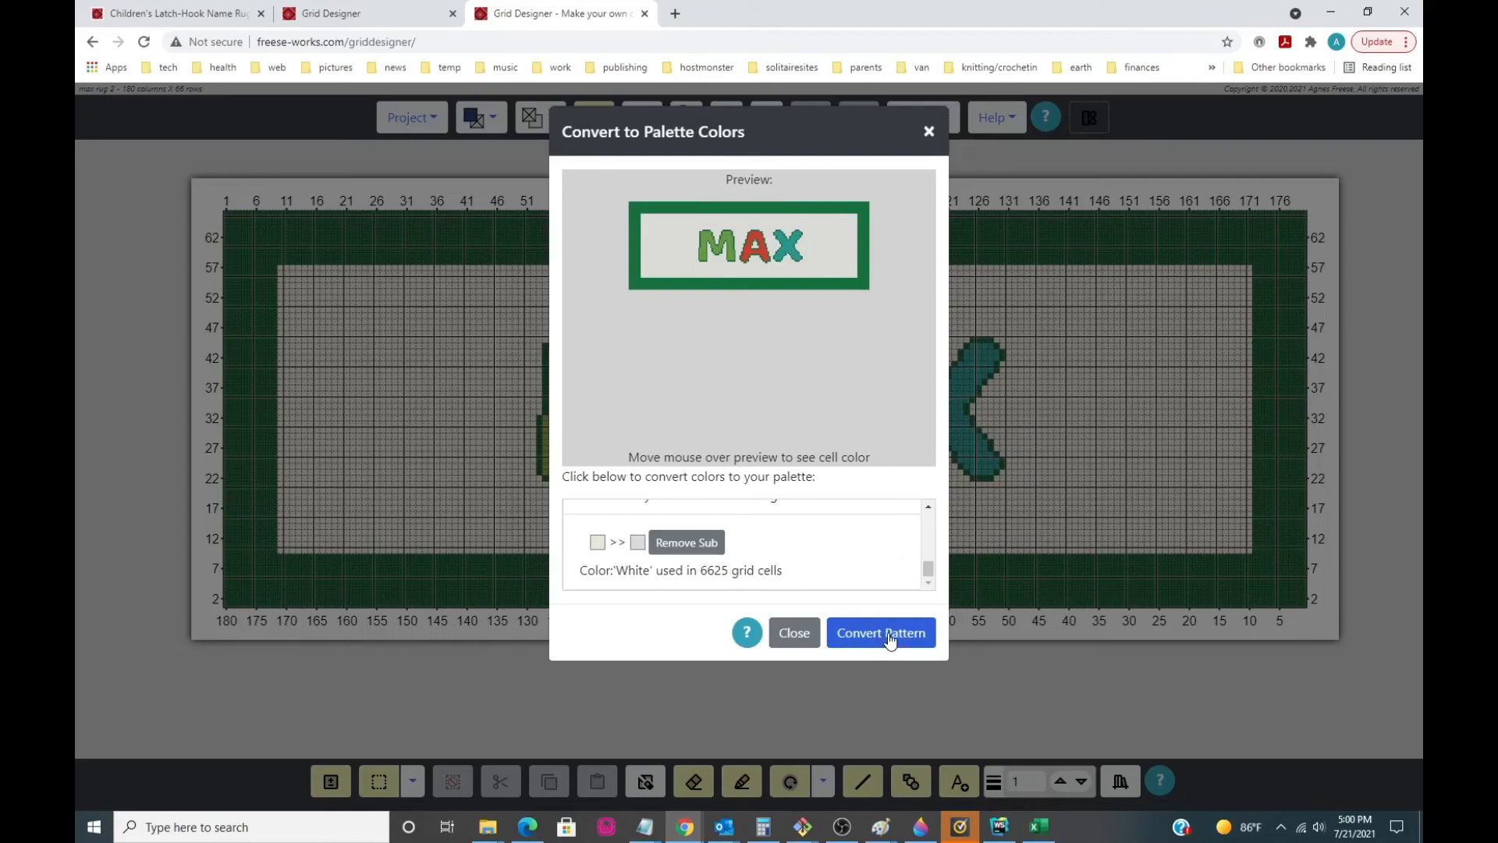
left_click(890, 639)
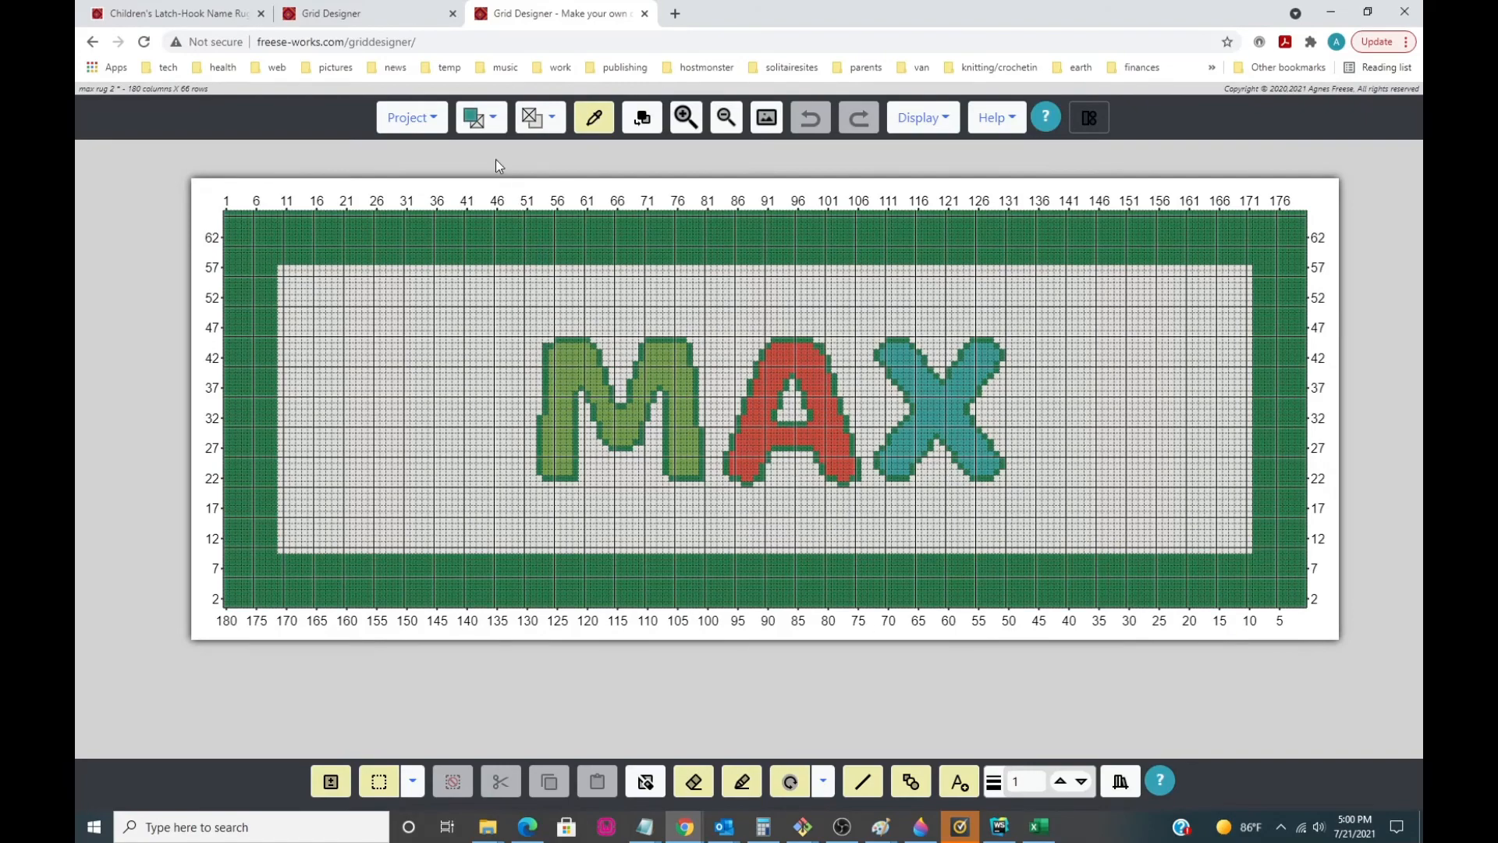
Examine the foreground colours used in the pattern, and list all colours of the new palette with their labels.
left_click(497, 125)
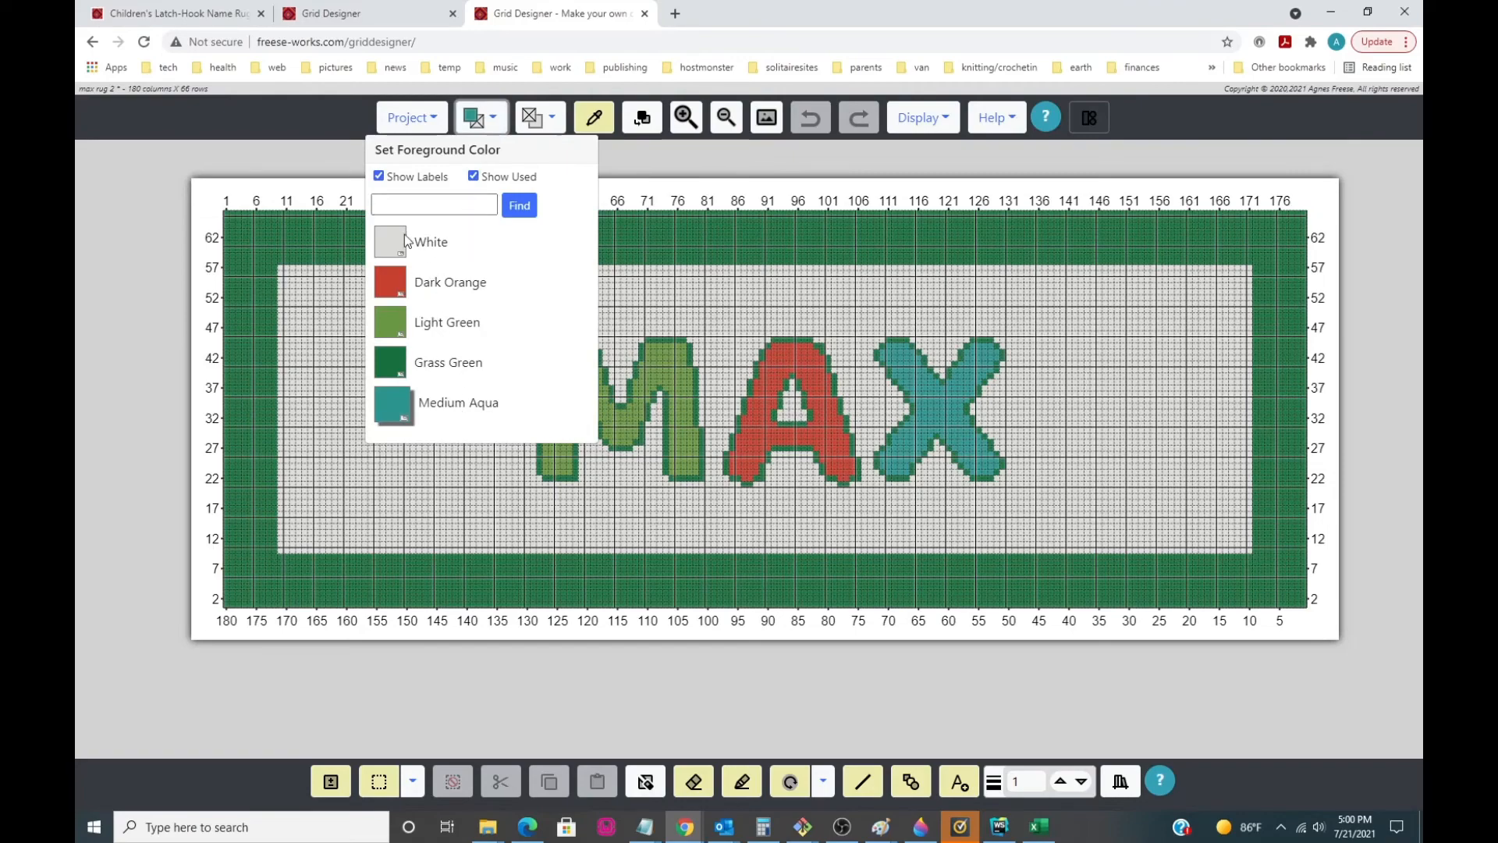
left_click(380, 178)
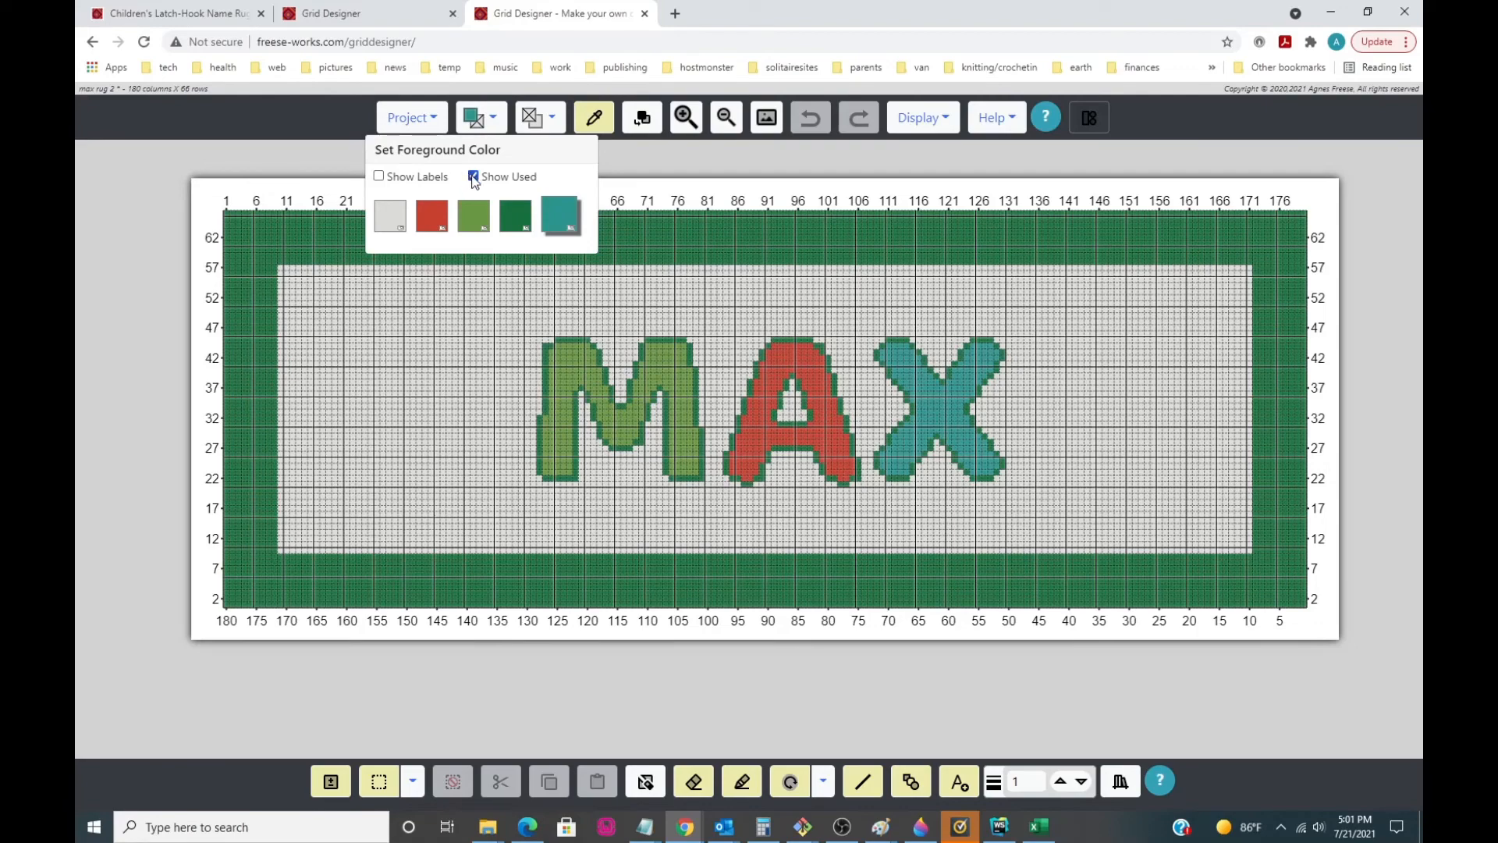
left_click(474, 176)
left_click(380, 176)
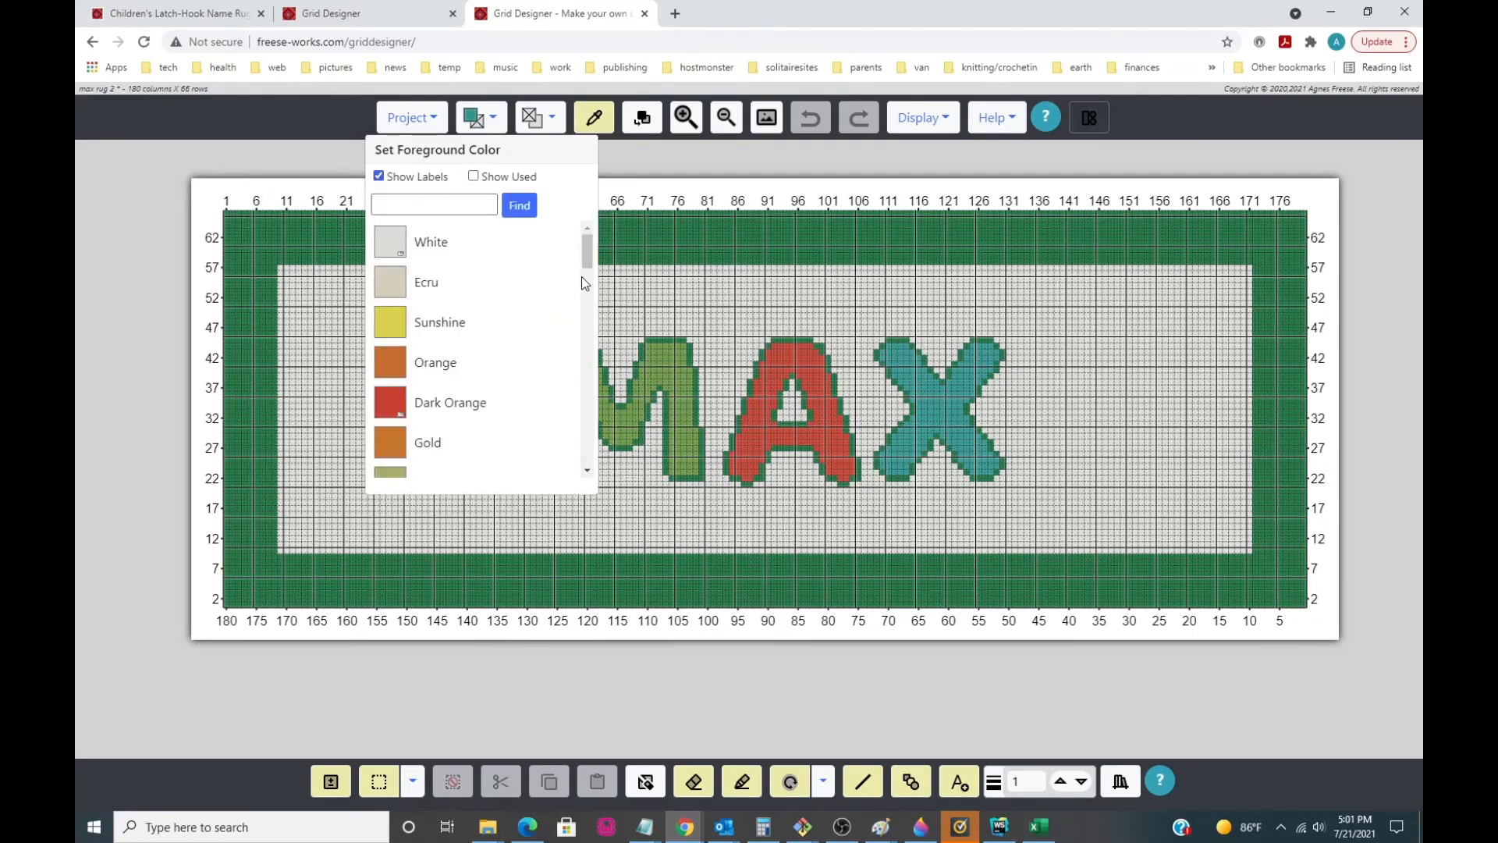
mouse_move(588, 258)
left_mouse_down()
mouse_move(584, 457)
mouse_move(597, 263)
left_mouse_up()
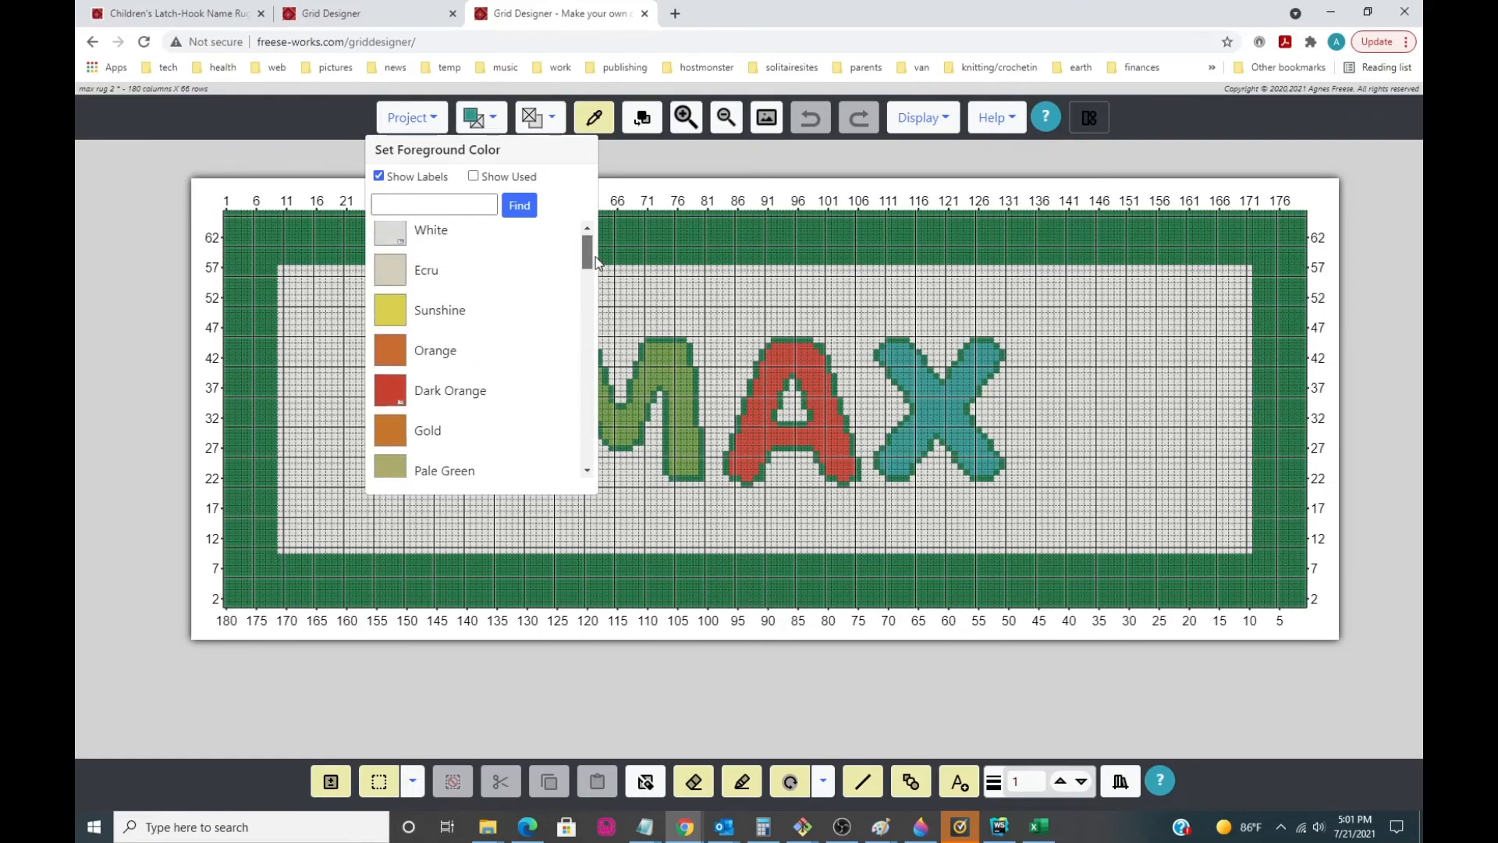
left_click(473, 125)
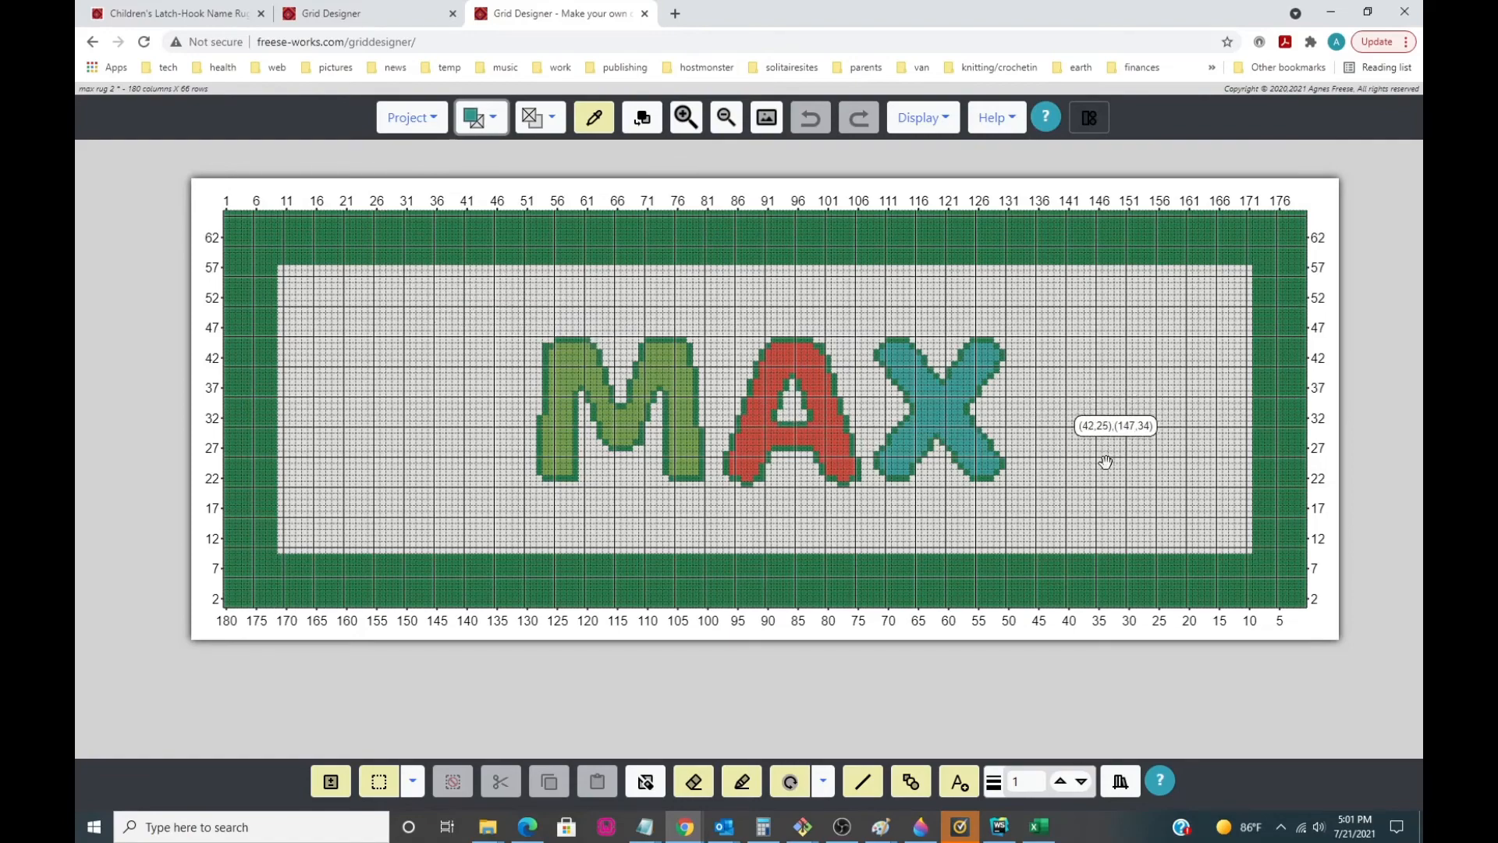
left_click(957, 783)
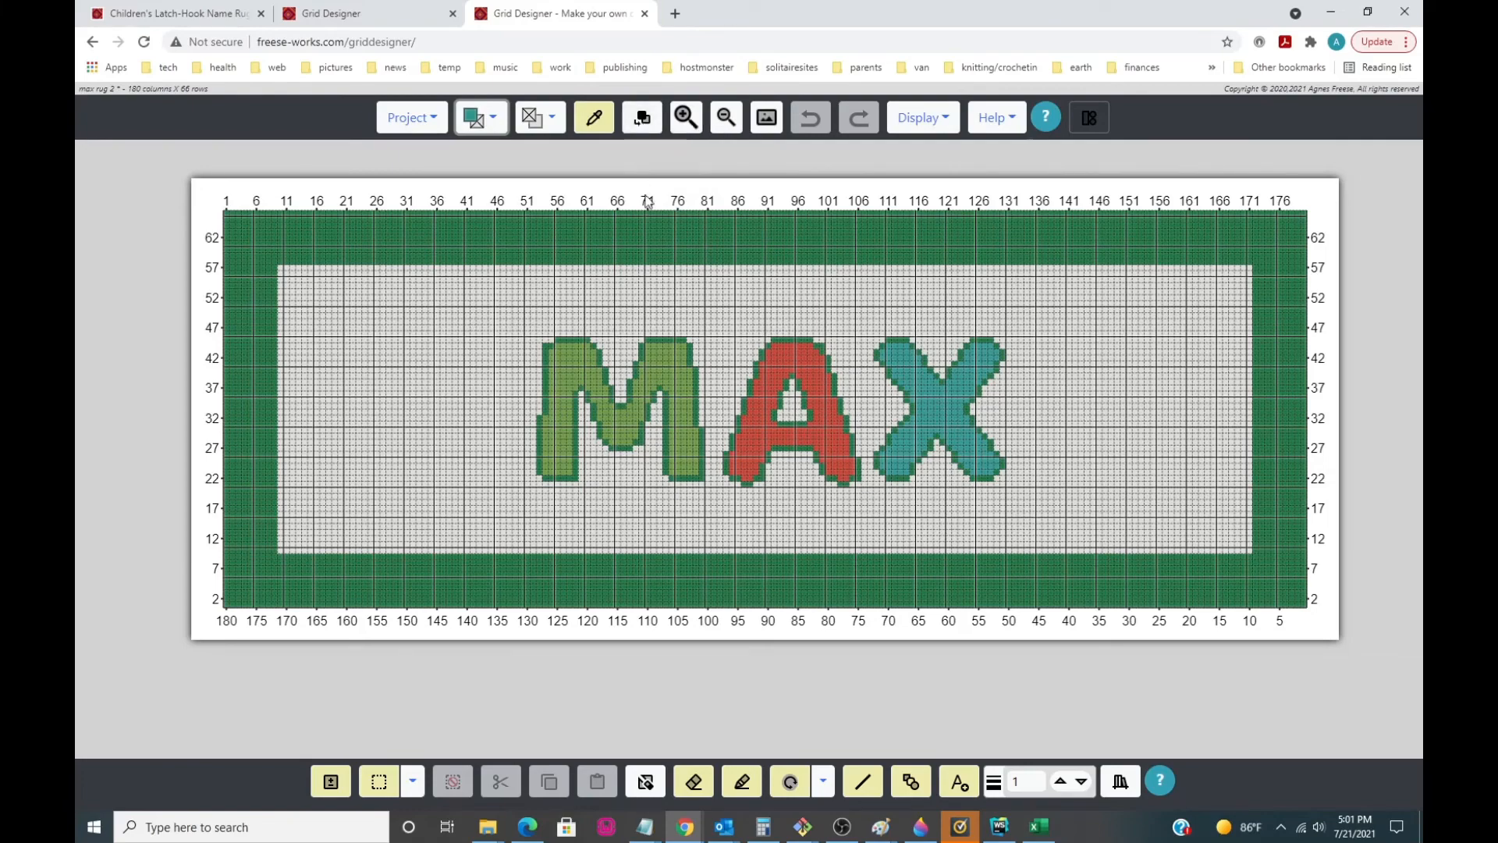
left_click(403, 122)
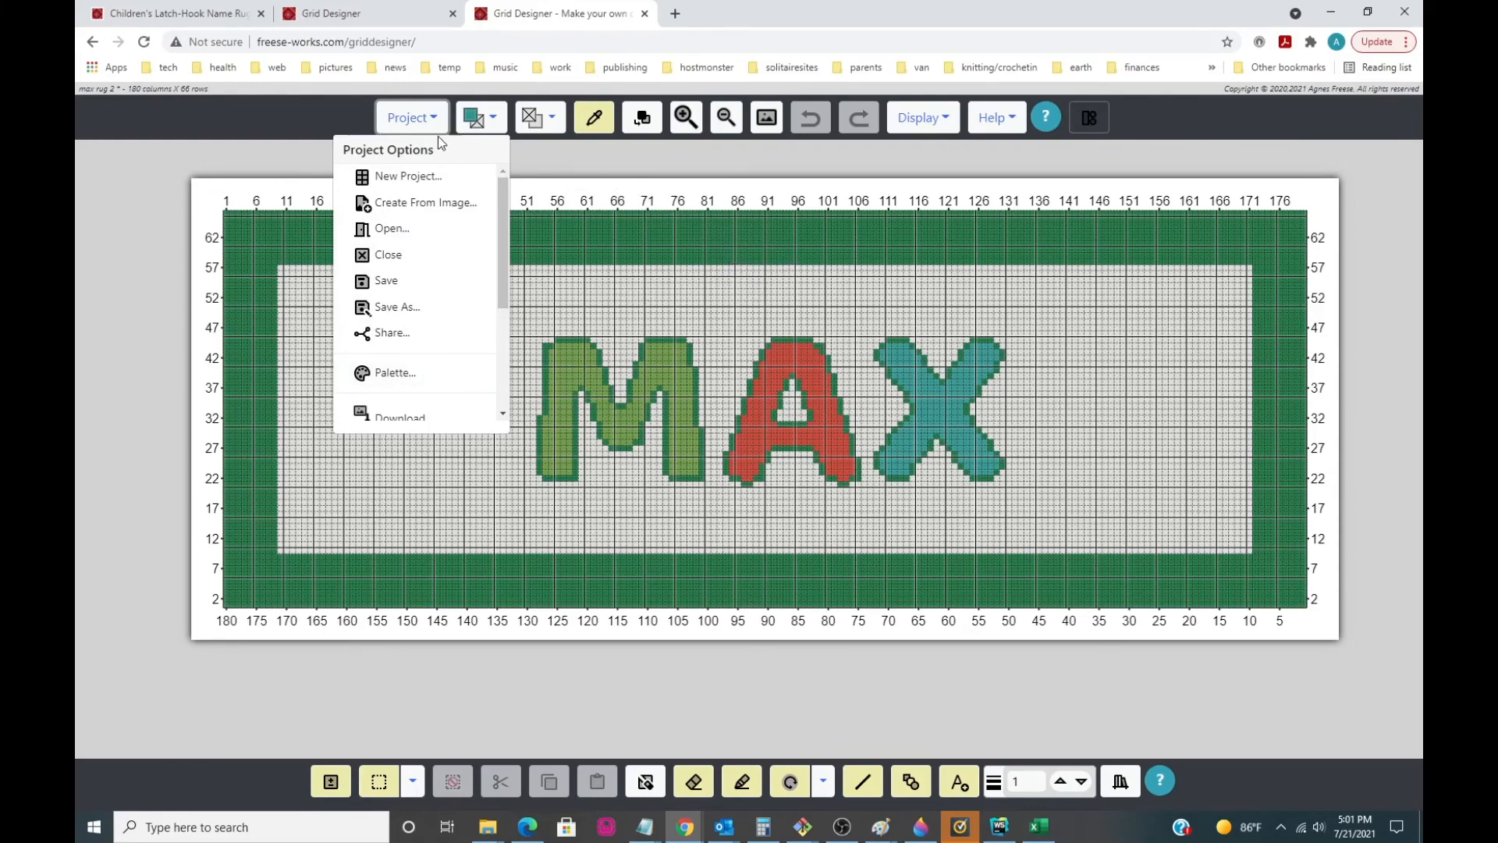
left_click(421, 119)
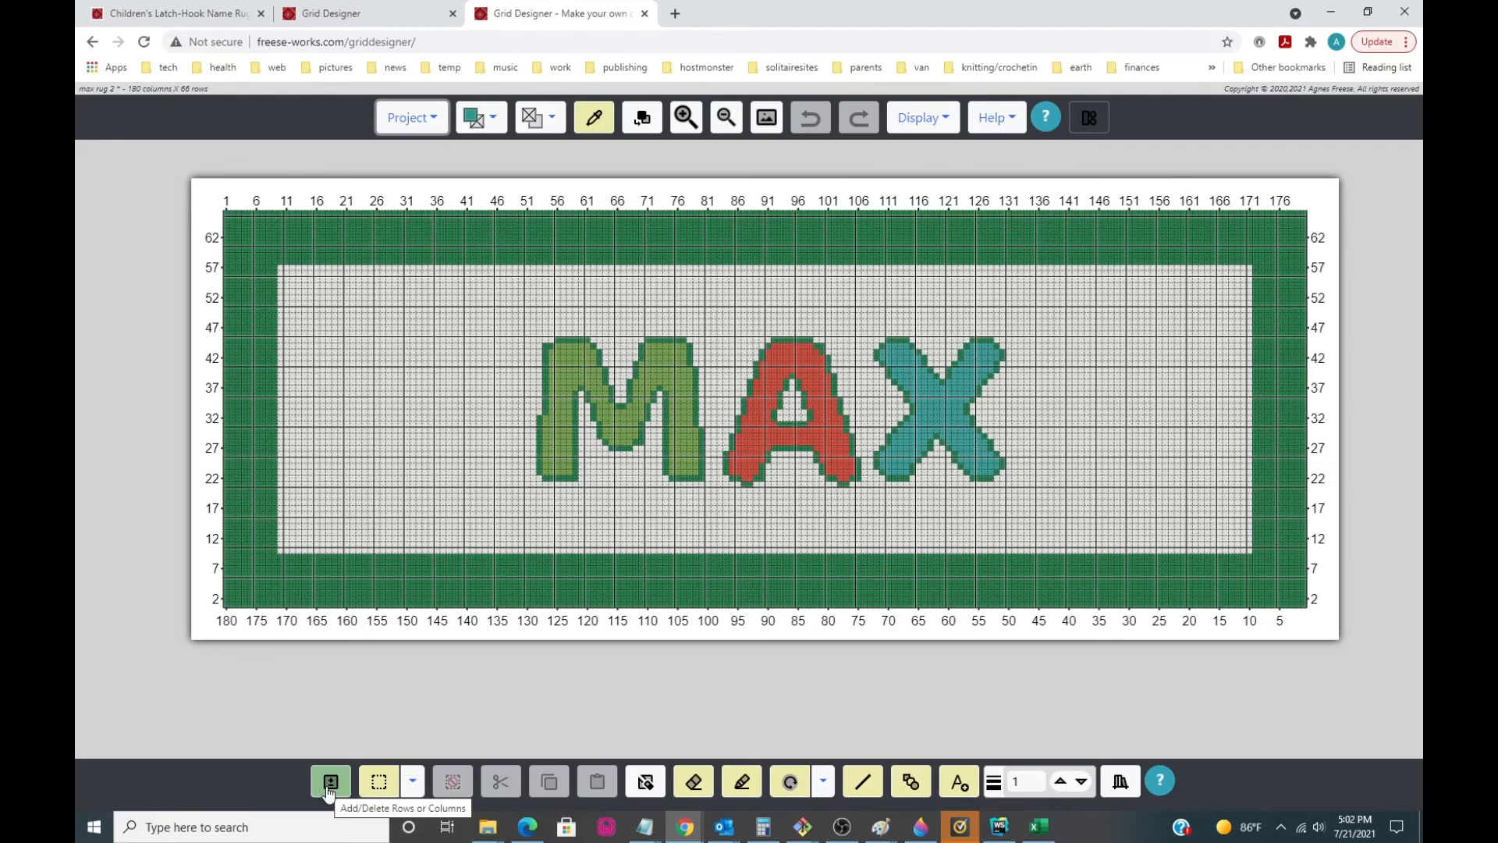
left_click(918, 119)
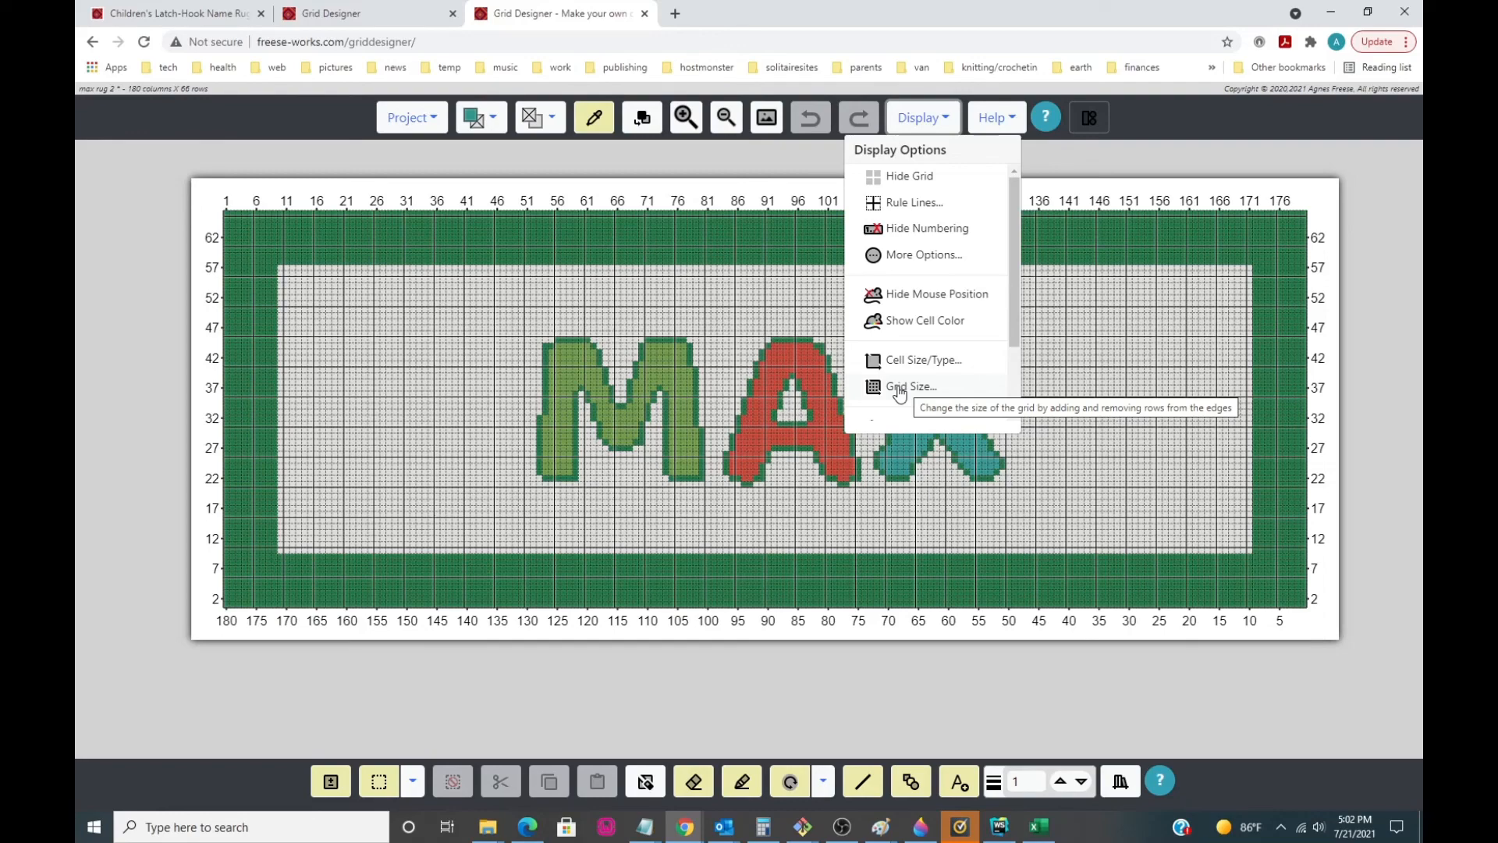
left_click(923, 117)
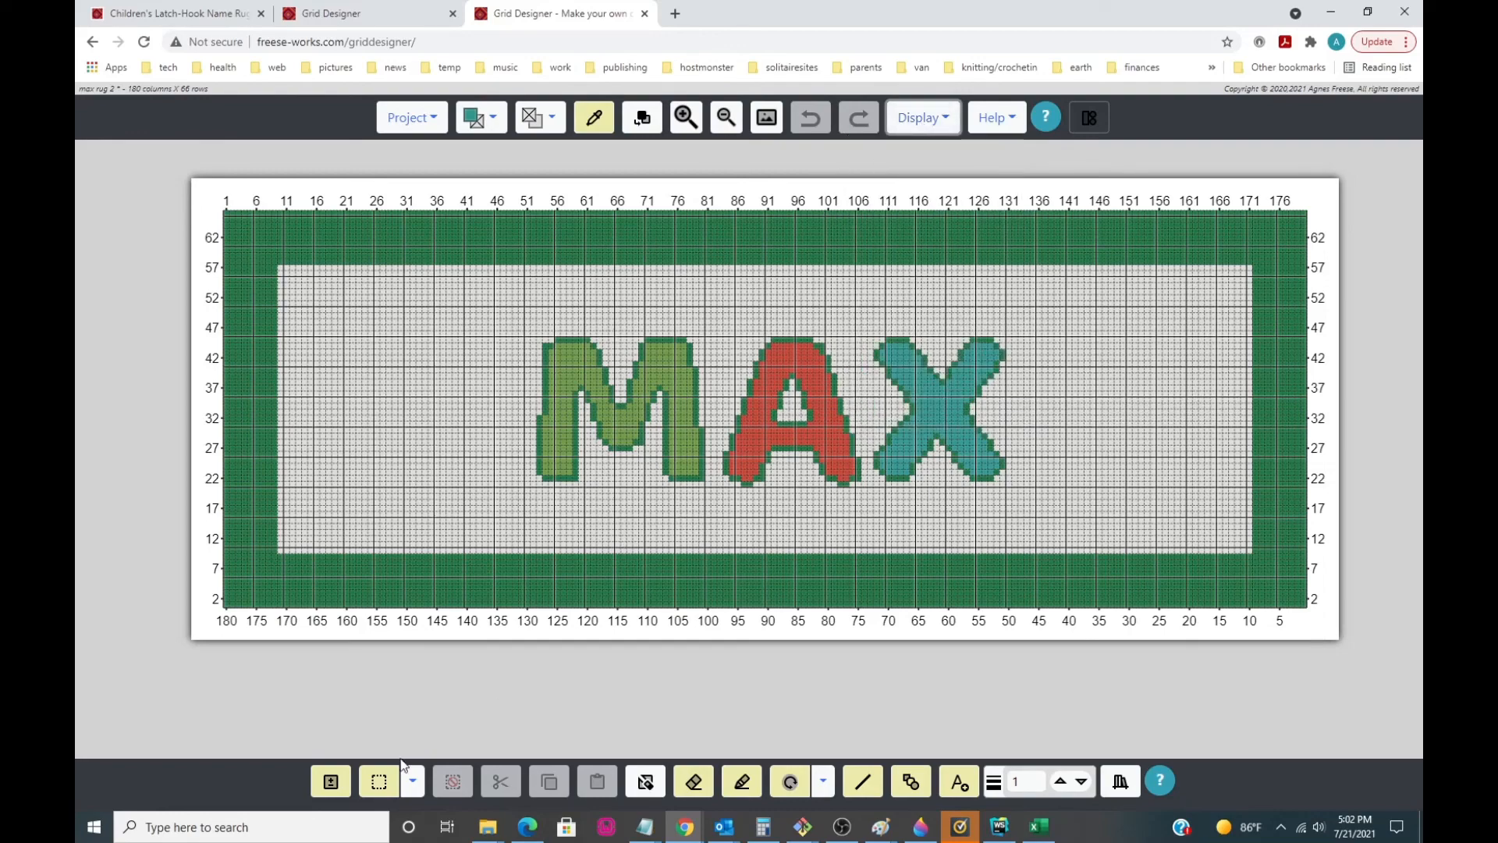